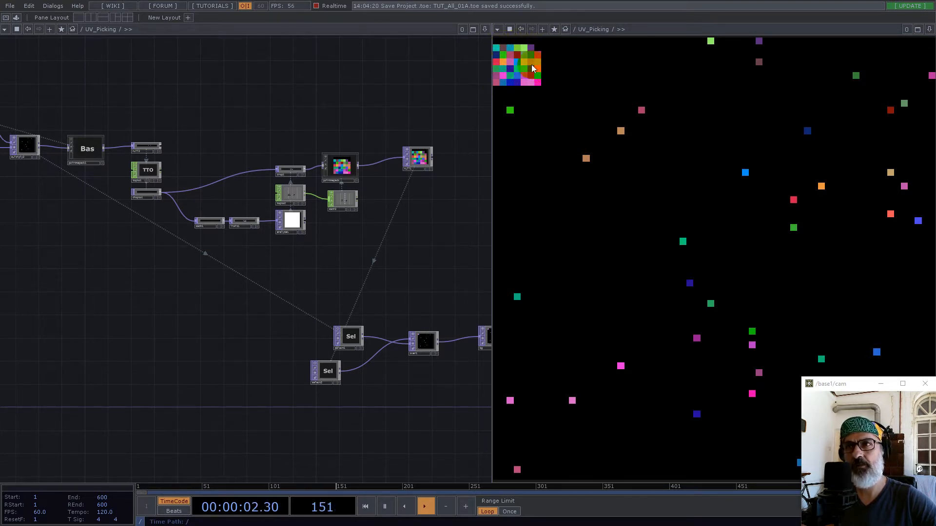
# Leave the UV_Picking network, enter the project1 component and delete all the operators inside it
pyautogui.scroll(-5, 278, 241)
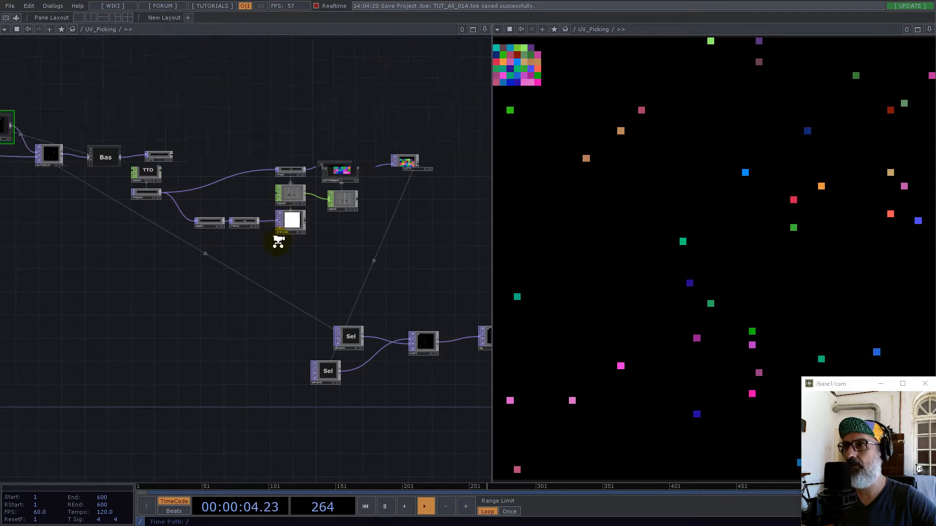
pyautogui.moveTo(147, 250); pyautogui.dragTo(273, 248, button='middle')
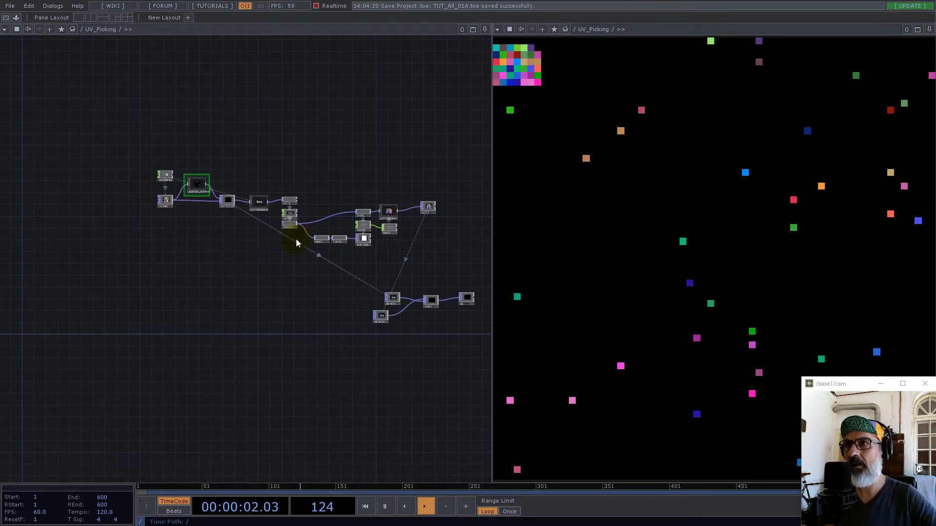
pyautogui.scroll(-10, 281, 274)
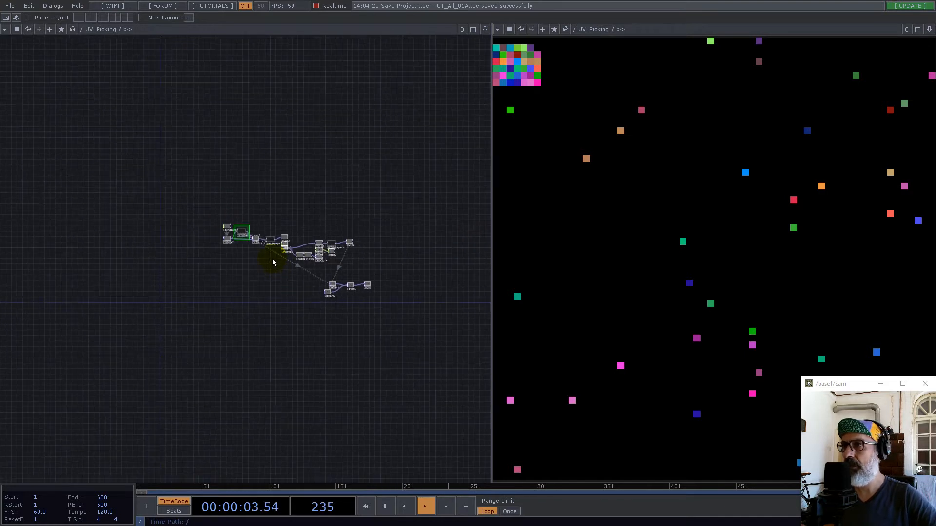
pyautogui.scroll(-4, 267, 250)
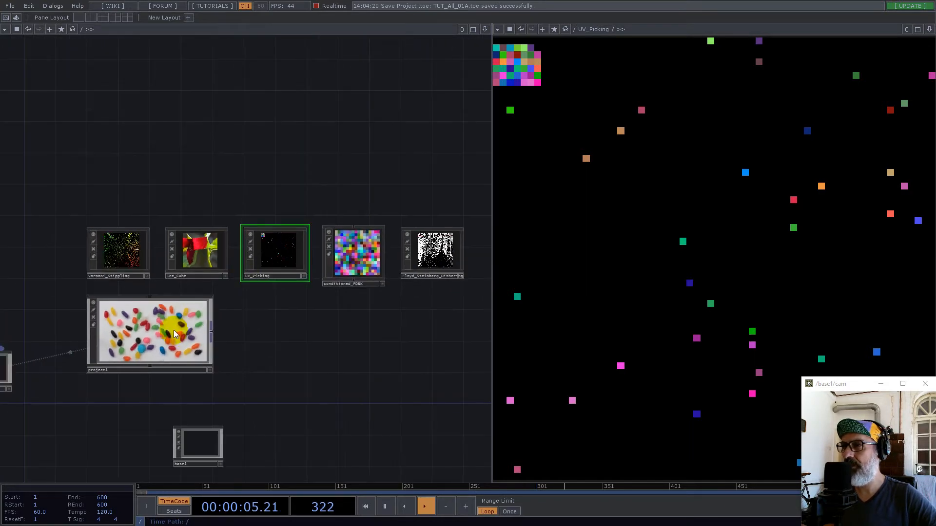
pyautogui.click(168, 333)
pyautogui.press('i')
pyautogui.moveTo(173, 123); pyautogui.dragTo(231, 128)
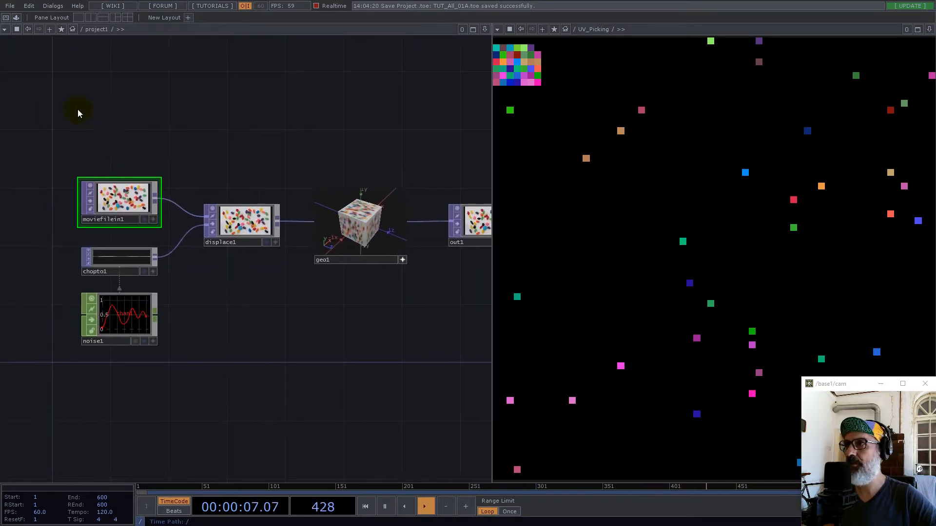
pyautogui.moveTo(73, 107); pyautogui.dragTo(473, 402, button='right')
pyautogui.press('Delete')
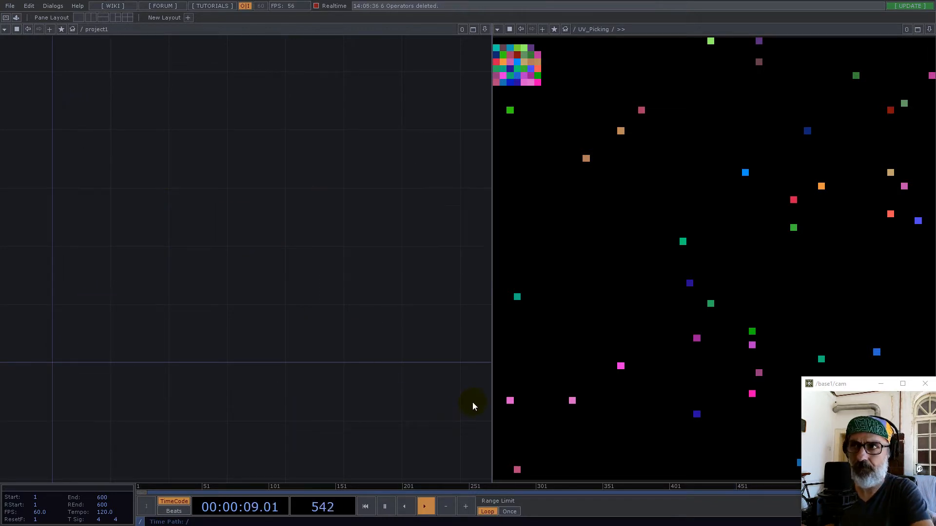
# Close the pane showing the UV_Picking output so the empty project1 network fills the workspace
pyautogui.click(928, 29)
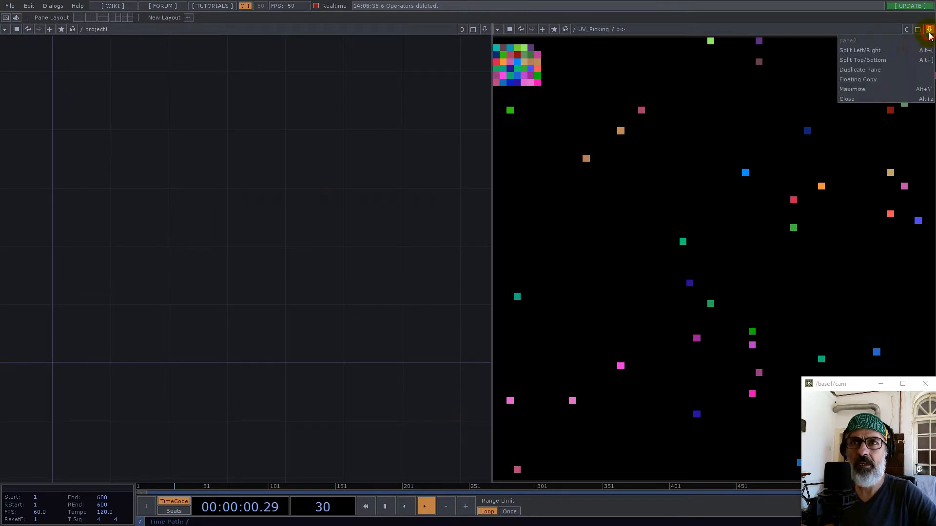
pyautogui.click(870, 96)
pyautogui.click(402, 264)
pyautogui.moveTo(495, 254); pyautogui.dragTo(624, 243)
pyautogui.moveTo(379, 242); pyautogui.dragTo(508, 204)
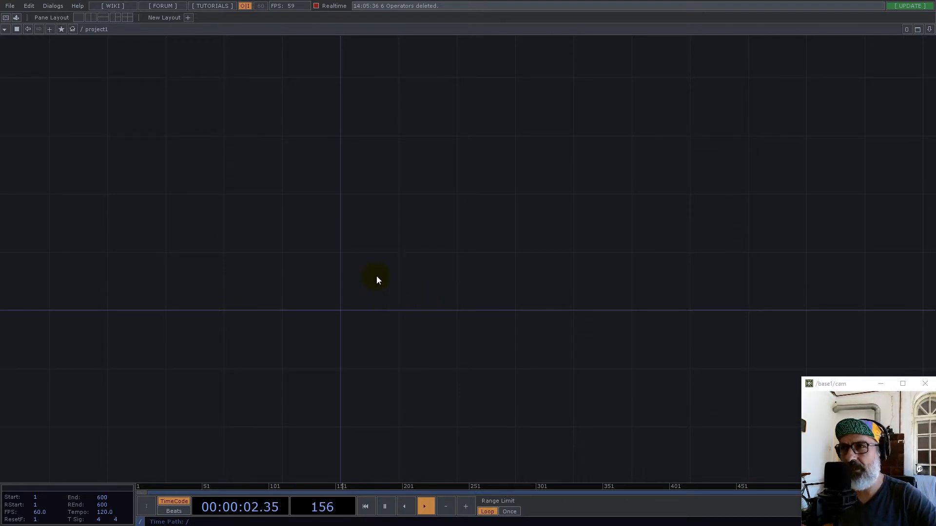
# Add the Scatter_Points component from the palette to the project1 network and close the palette
pyautogui.click(17, 18)
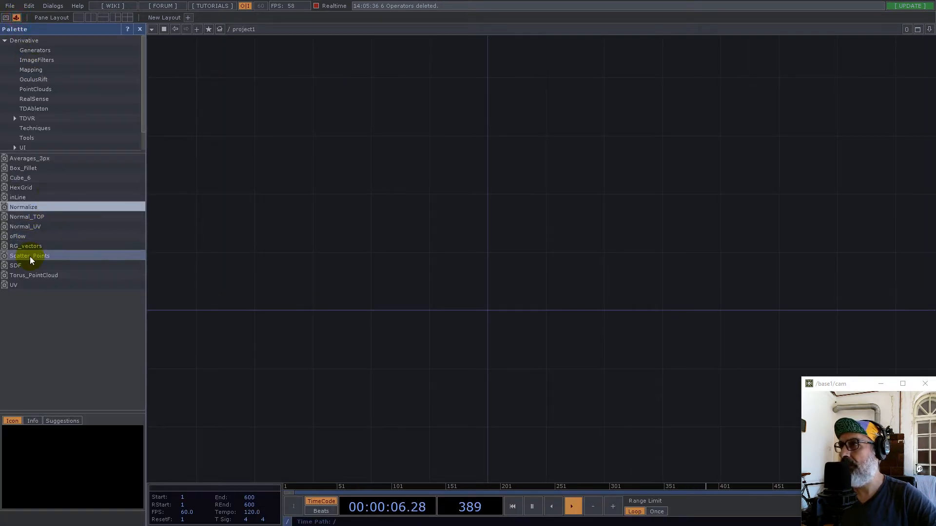
pyautogui.moveTo(31, 257); pyautogui.dragTo(463, 259)
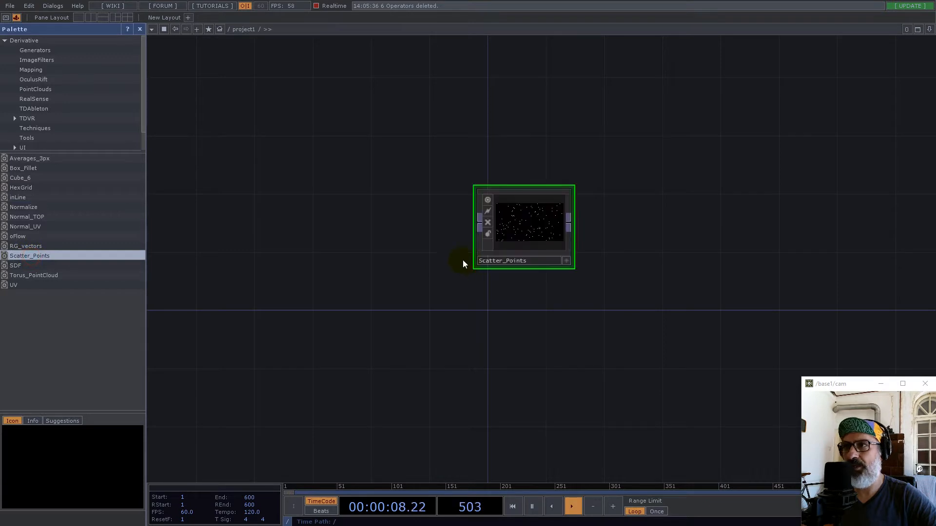
pyautogui.click(139, 29)
pyautogui.moveTo(368, 236); pyautogui.dragTo(394, 276)
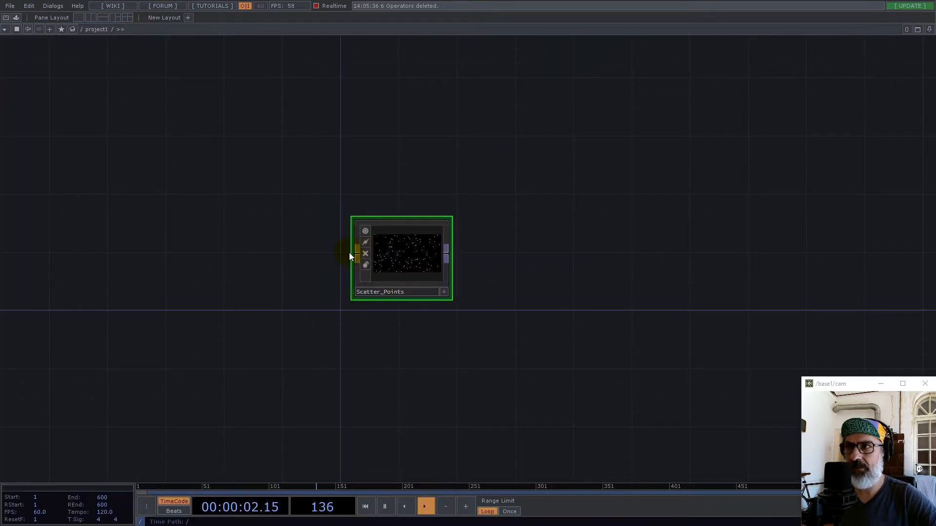
# Add a Noise TOP to the network below the Scatter_Points component
pyautogui.moveTo(280, 296); pyautogui.dragTo(340, 216)
pyautogui.doubleClick(275, 311)
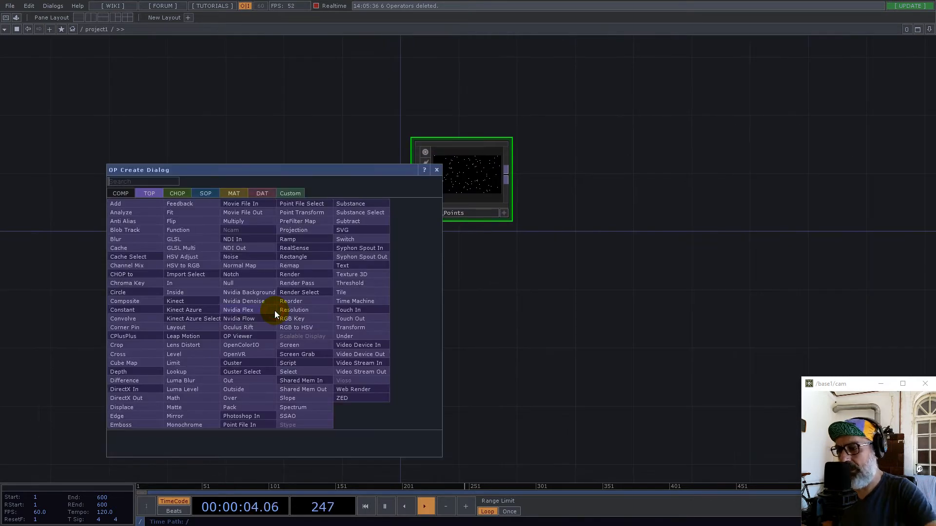
pyautogui.click(254, 257)
pyautogui.click(405, 285)
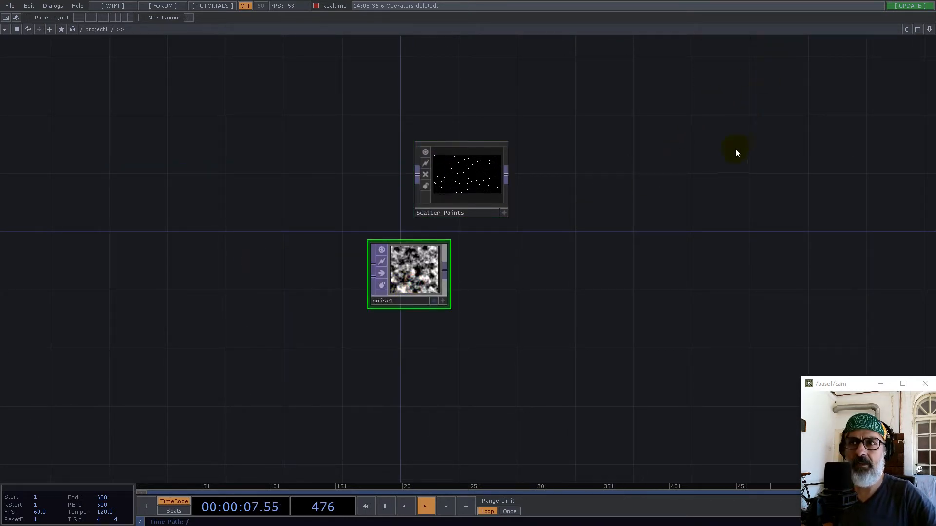
# Set the resolution of the noise1 operator to 32 by 32
pyautogui.press('p')
pyautogui.click(823, 67)
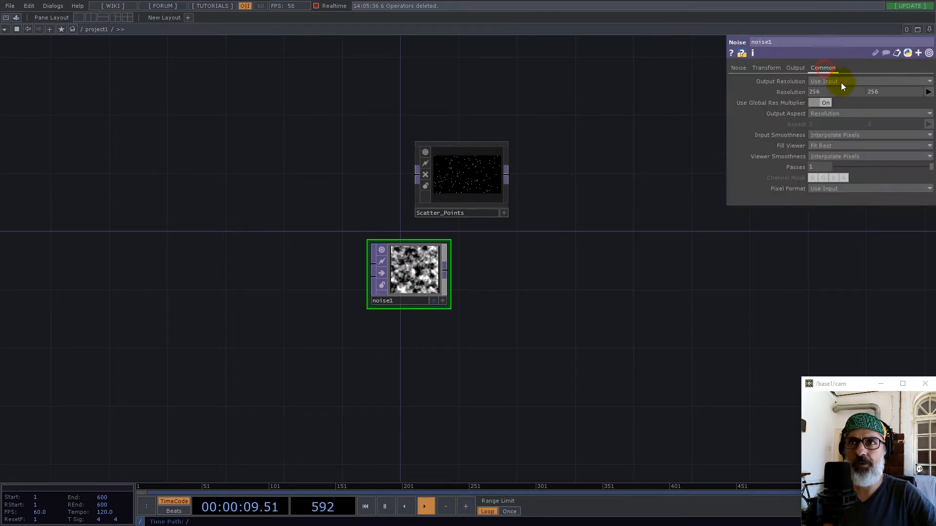
pyautogui.moveTo(759, 92); pyautogui.dragTo(749, 91)
pyautogui.write('32')
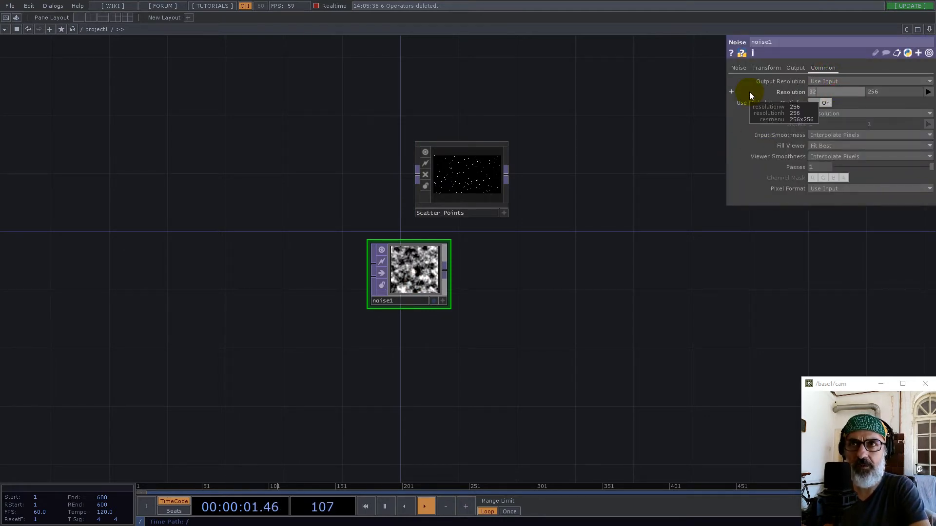
pyautogui.press('Tab')
pyautogui.write('32')
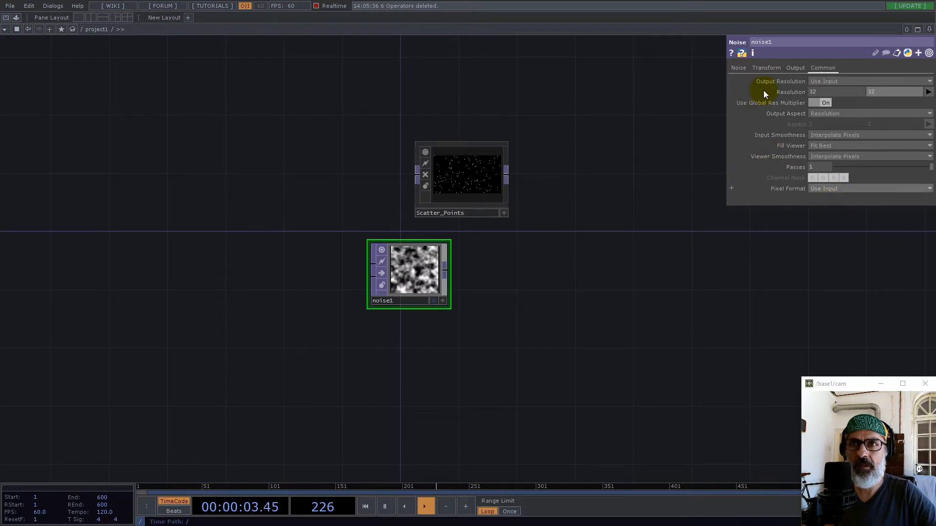
# Turn off Monochrome on noise1 and move the node farther to the left of Scatter_Points
pyautogui.click(741, 70)
pyautogui.click(824, 189)
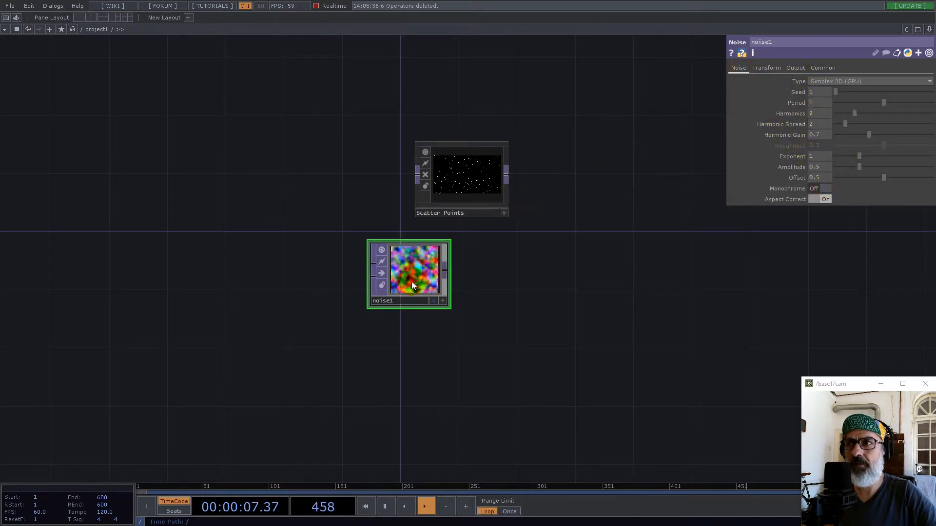
pyautogui.moveTo(438, 249); pyautogui.dragTo(380, 250)
pyautogui.scroll(3, 380, 250)
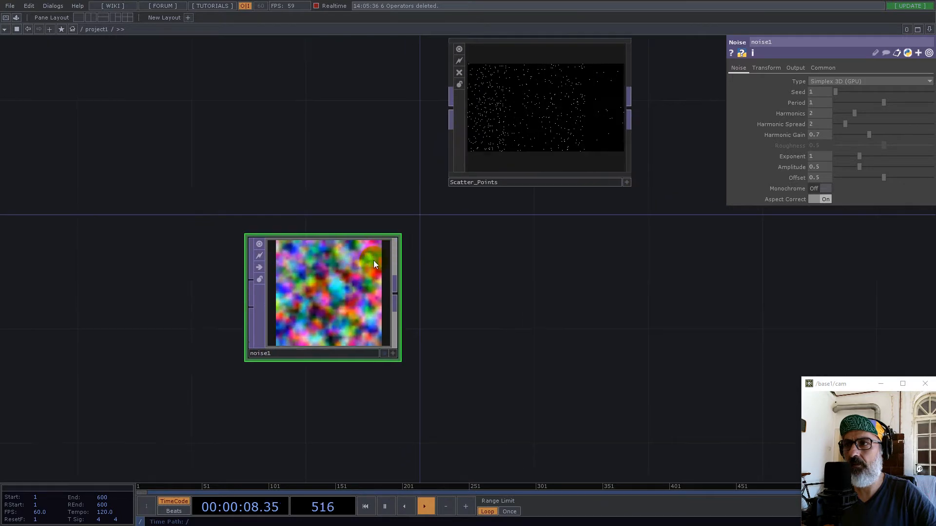
# Set the Viewer Smoothness of noise1 to Nearest Pixel
pyautogui.click(819, 68)
pyautogui.click(832, 156)
pyautogui.click(829, 166)
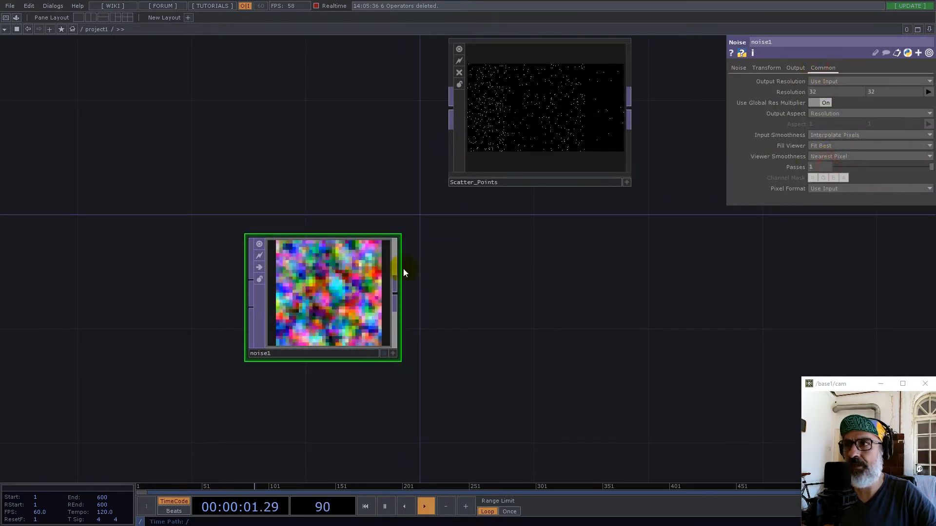
# Move Scatter_Points closer to noise1 and connect the noise1 output to the Scatter_Points input
pyautogui.click(396, 294)
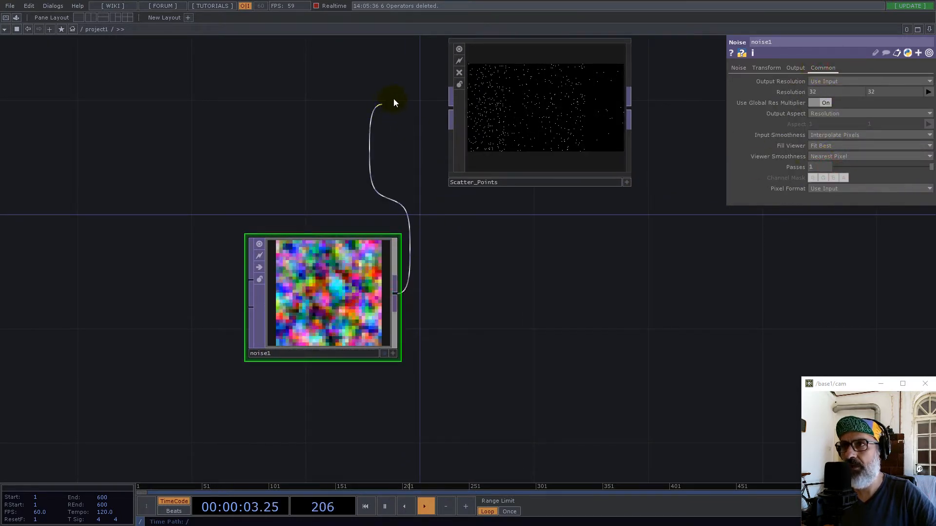
pyautogui.moveTo(505, 119); pyautogui.dragTo(534, 204)
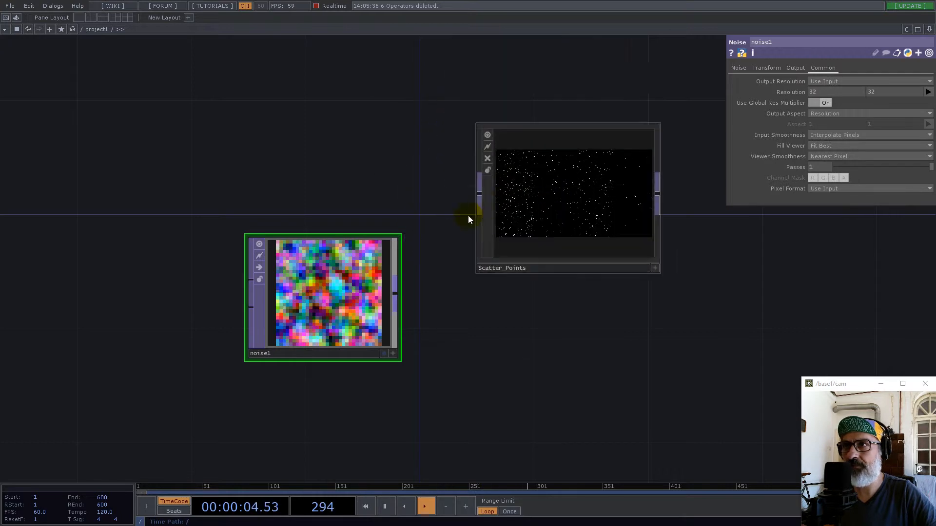
pyautogui.click(393, 292)
pyautogui.click(479, 193)
pyautogui.scroll(4, 606, 189)
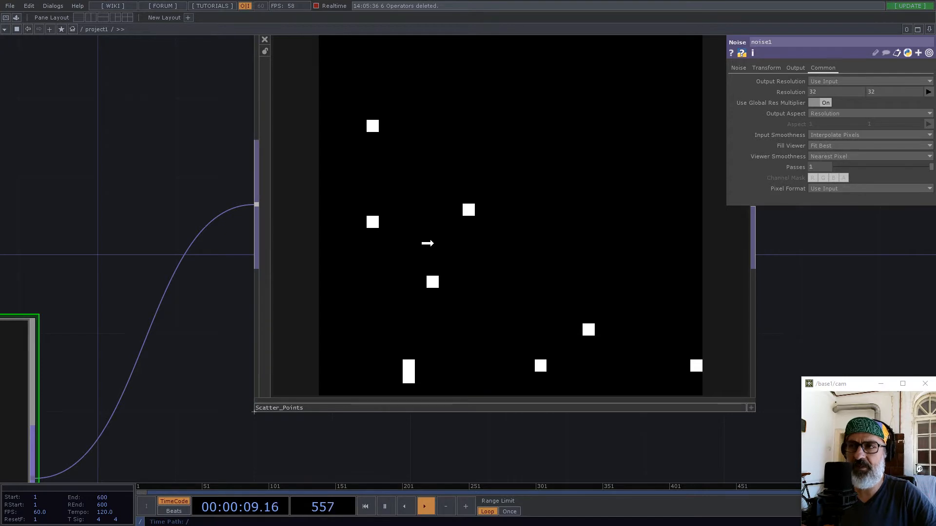
# Try different Black Level and Offset values on Scatter_Points, finishing with Black Level at 0.566 and Offset at 0
pyautogui.scroll(-3, 411, 170)
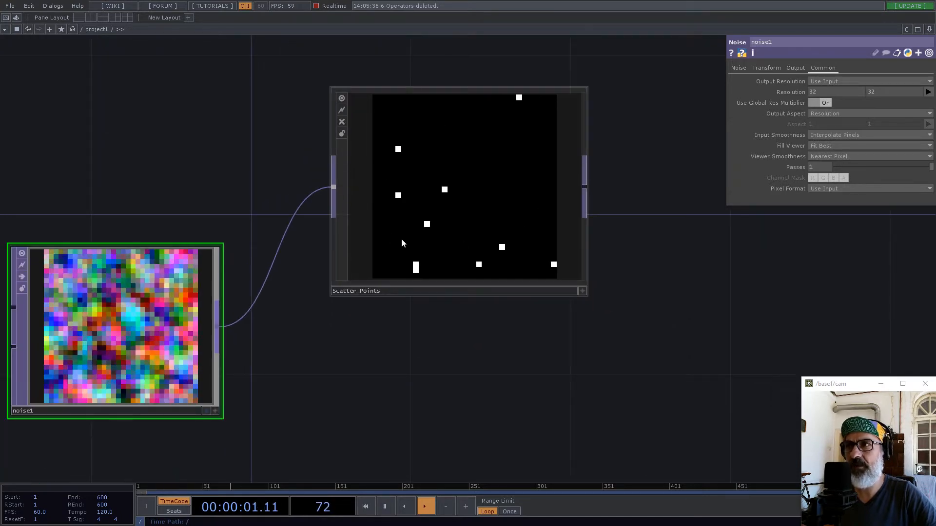
pyautogui.scroll(-4, 436, 208)
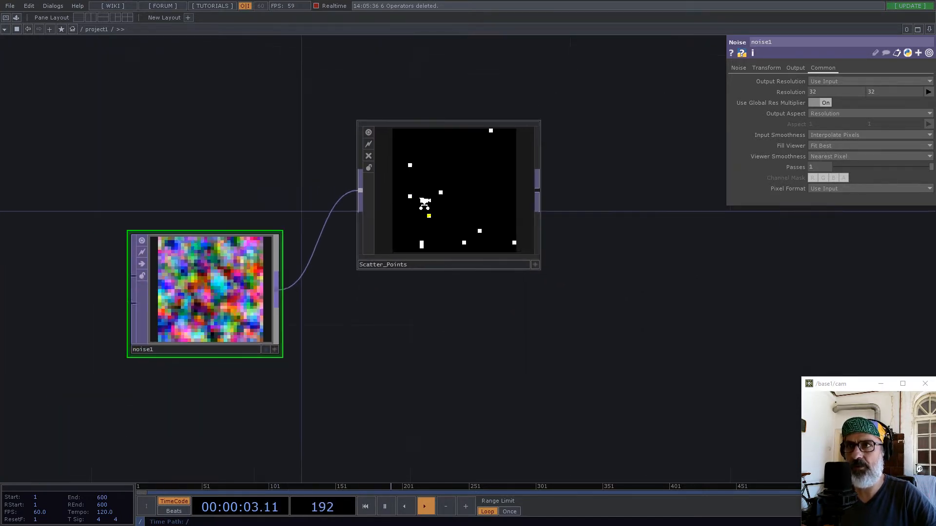
pyautogui.click(447, 186)
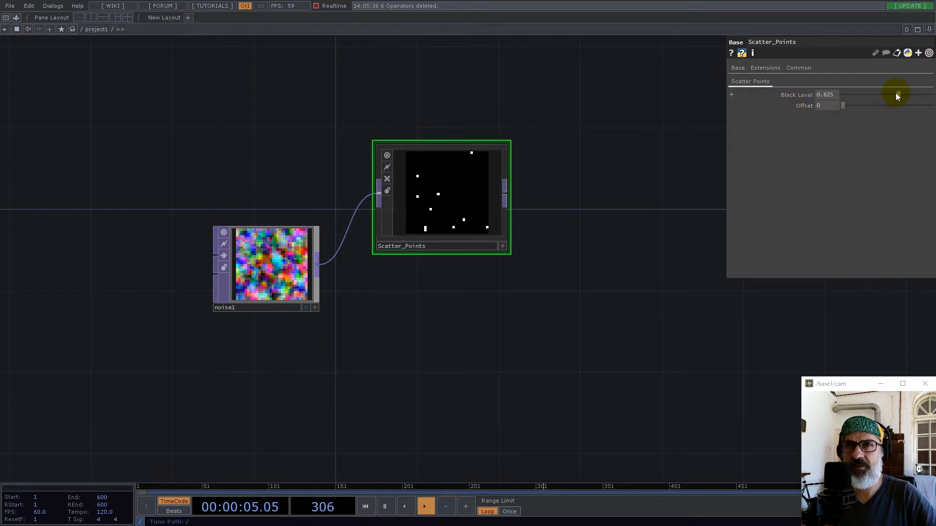
pyautogui.moveTo(895, 96); pyautogui.dragTo(922, 98)
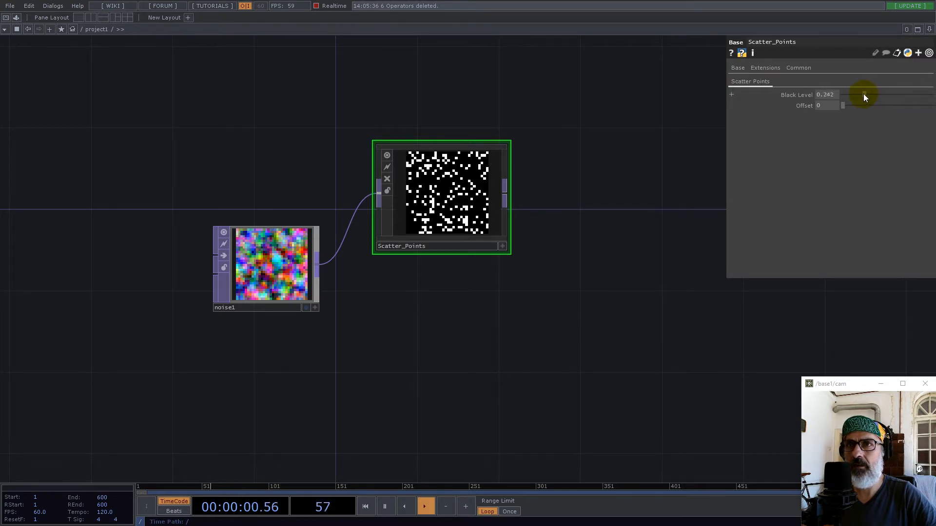
pyautogui.moveTo(864, 96); pyautogui.dragTo(932, 105)
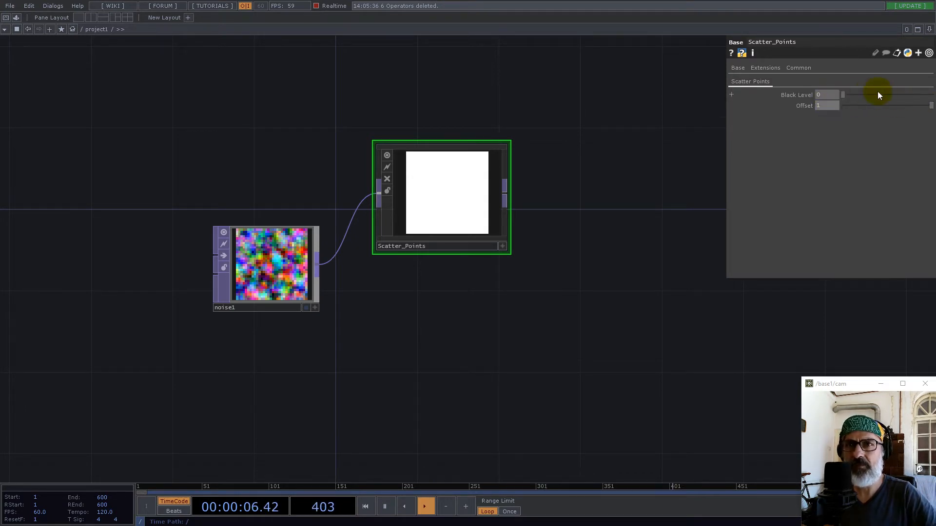
pyautogui.click(909, 106)
pyautogui.moveTo(930, 111); pyautogui.dragTo(894, 95)
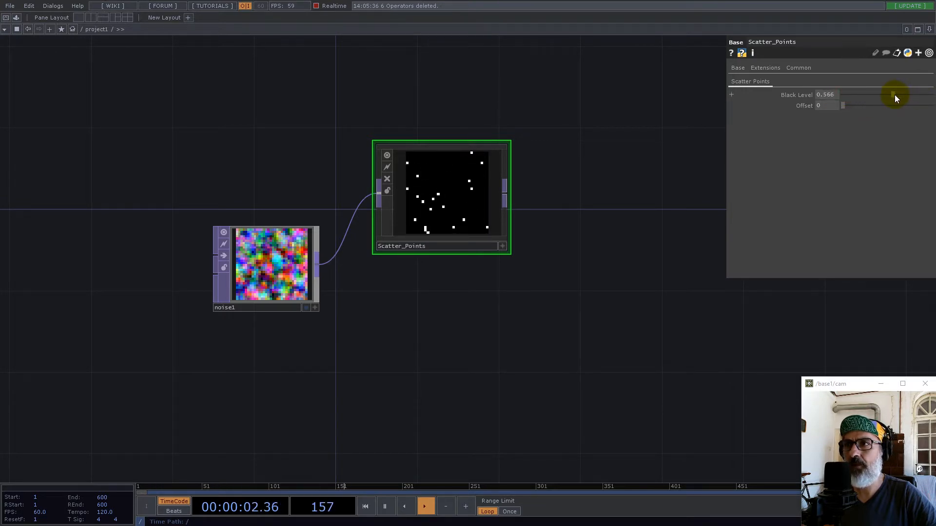
# Add a Multiply TOP connected to the output of Scatter_Points and place it to the right of that component
pyautogui.scroll(3, 431, 192)
pyautogui.moveTo(453, 199); pyautogui.dragTo(412, 199)
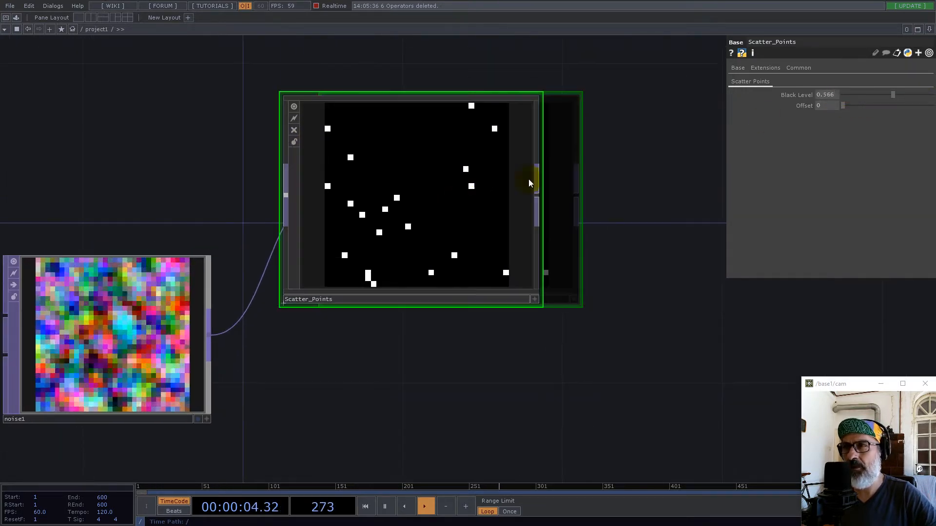
pyautogui.moveTo(591, 167); pyautogui.dragTo(475, 215)
pyautogui.rightClick(476, 215)
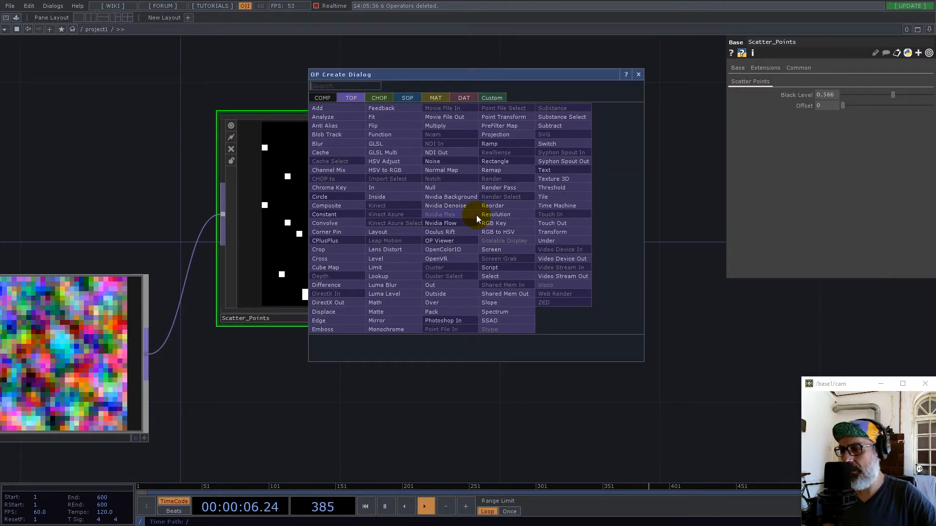
pyautogui.write('mul')
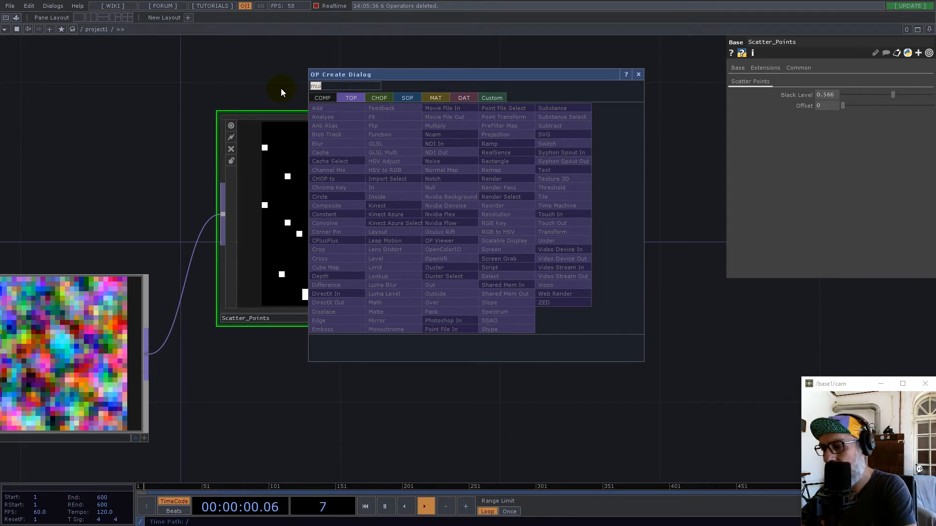
pyautogui.press('BackSpace')
pyautogui.click(435, 126)
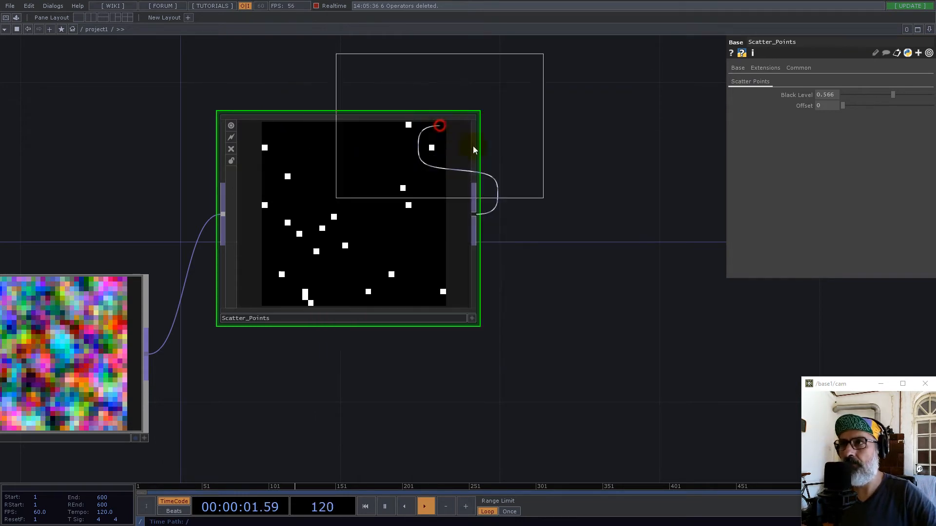
pyautogui.click(644, 295)
# Connect noise1 to the second input of the Multiply operator and move the Multiply node lower
pyautogui.moveTo(148, 354); pyautogui.dragTo(542, 294)
pyautogui.moveTo(601, 132); pyautogui.dragTo(381, 90)
pyautogui.moveTo(452, 231); pyautogui.dragTo(482, 305)
# Set the Viewer Smoothness of multiply1 to Nearest Pixel
pyautogui.click(779, 72)
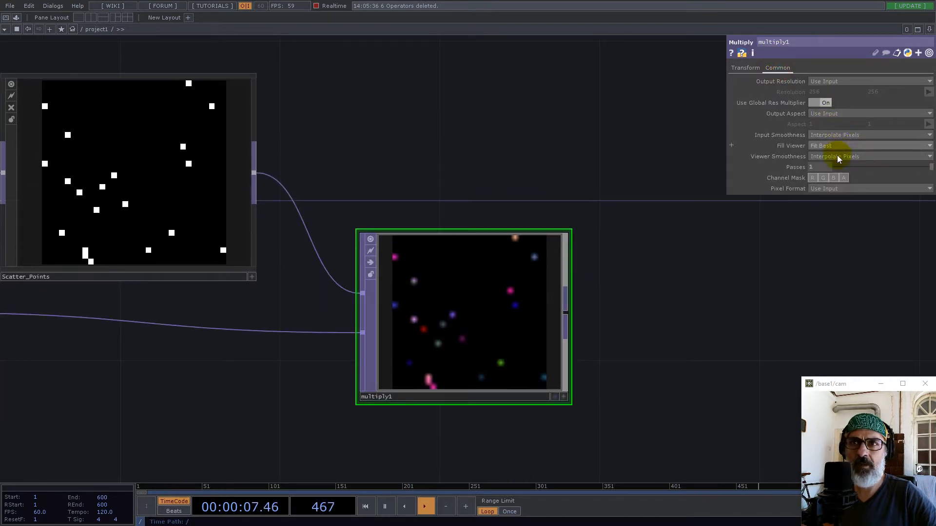
pyautogui.click(836, 157)
pyautogui.click(836, 166)
# Add a TOP to CHOP reading multiply1 and place it to the right of that node
pyautogui.moveTo(576, 197); pyautogui.dragTo(439, 174)
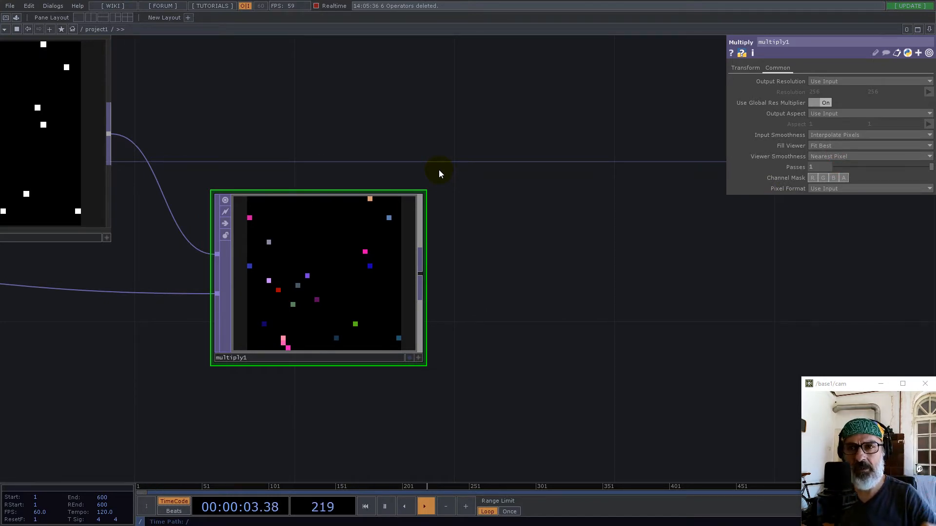
pyautogui.rightClick(423, 275)
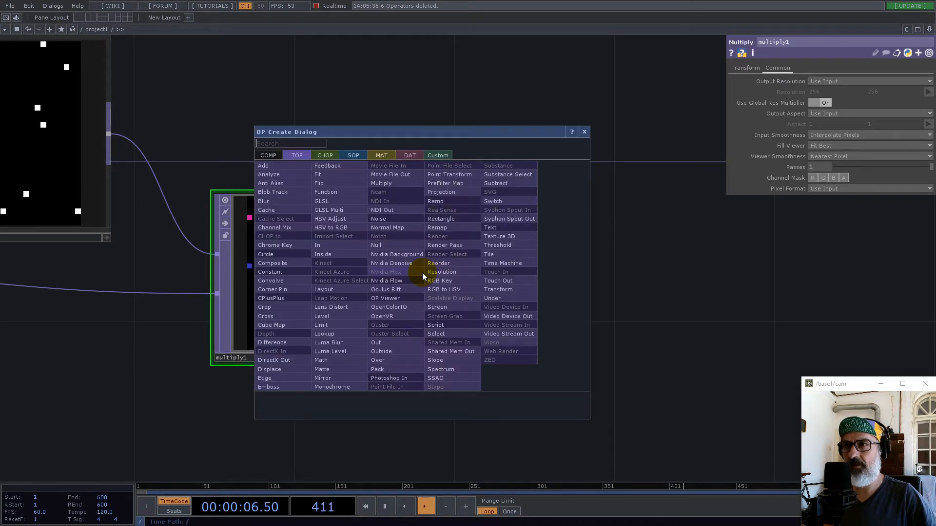
pyautogui.click(324, 155)
pyautogui.click(280, 173)
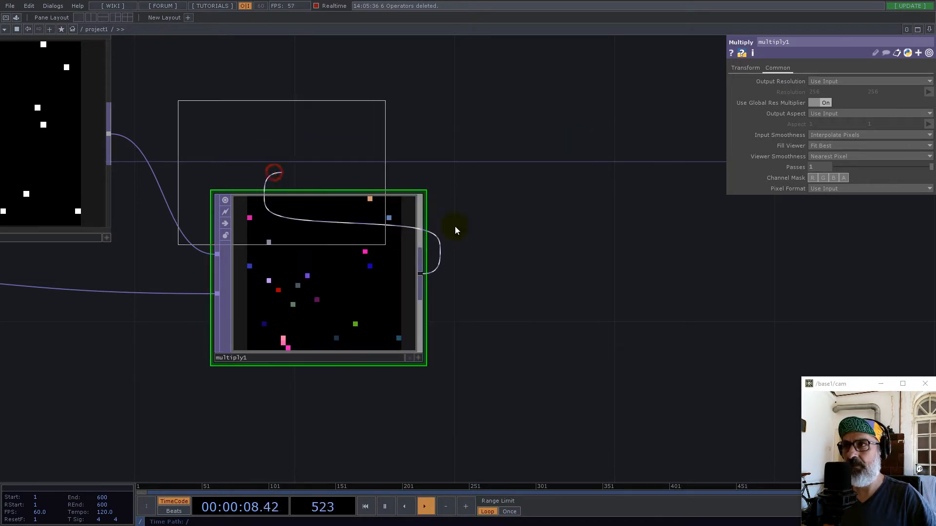
pyautogui.click(615, 316)
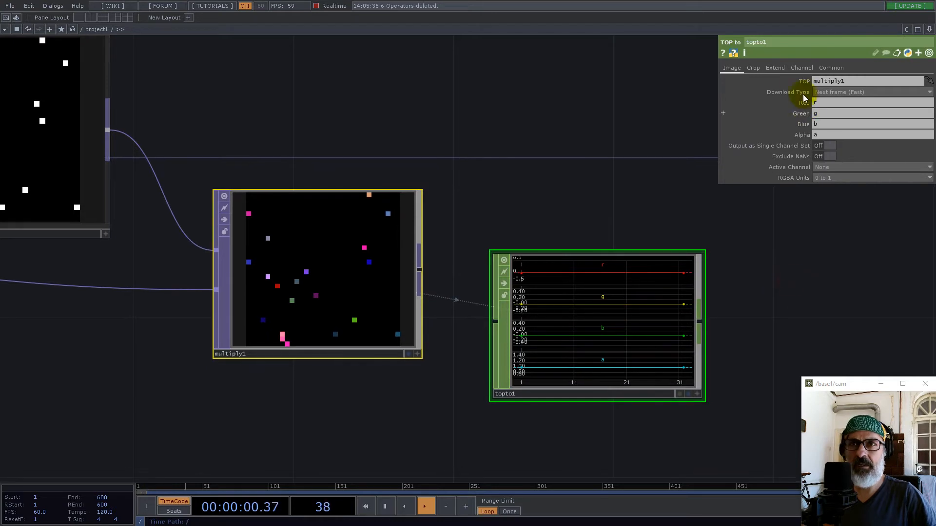
# Set the Crop of topto1 to Full Image and inspect its channels
pyautogui.click(750, 71)
pyautogui.click(828, 82)
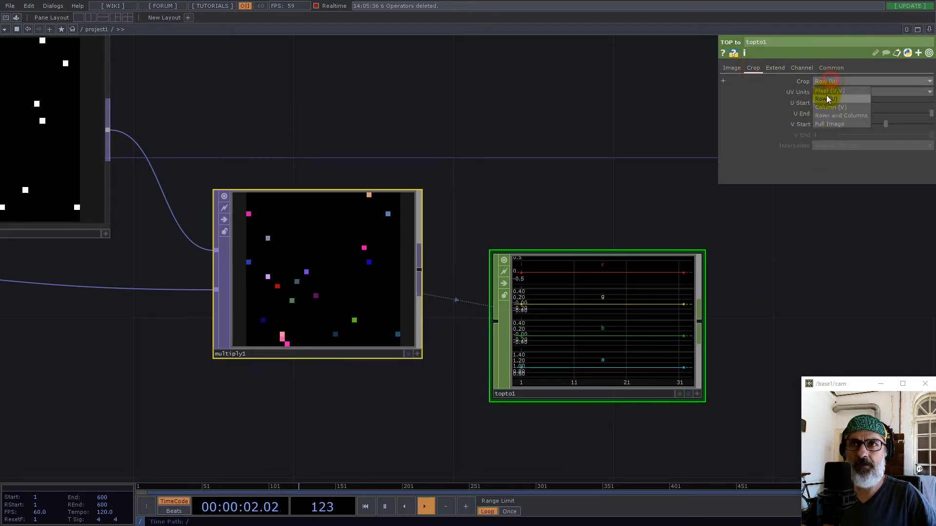
pyautogui.click(825, 121)
pyautogui.moveTo(791, 295); pyautogui.dragTo(678, 276)
pyautogui.scroll(5, 534, 261)
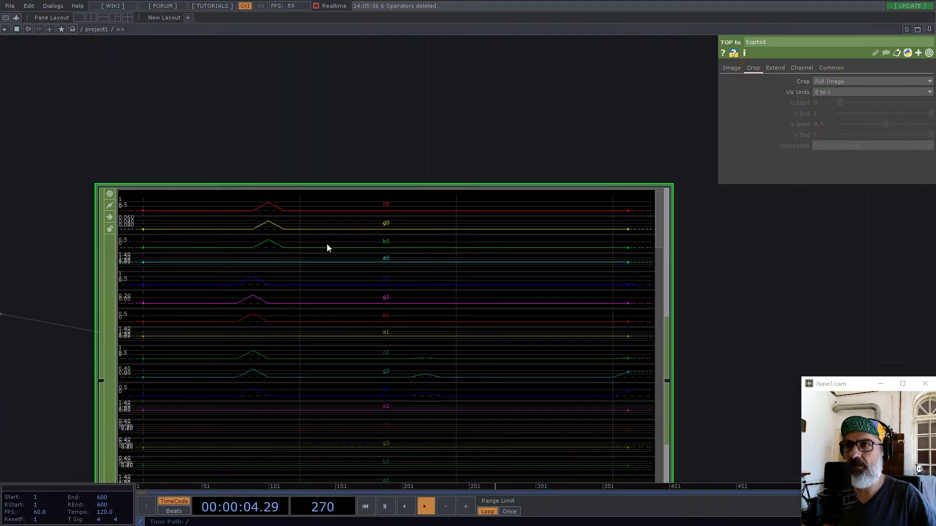
pyautogui.scroll(-8, 422, 255)
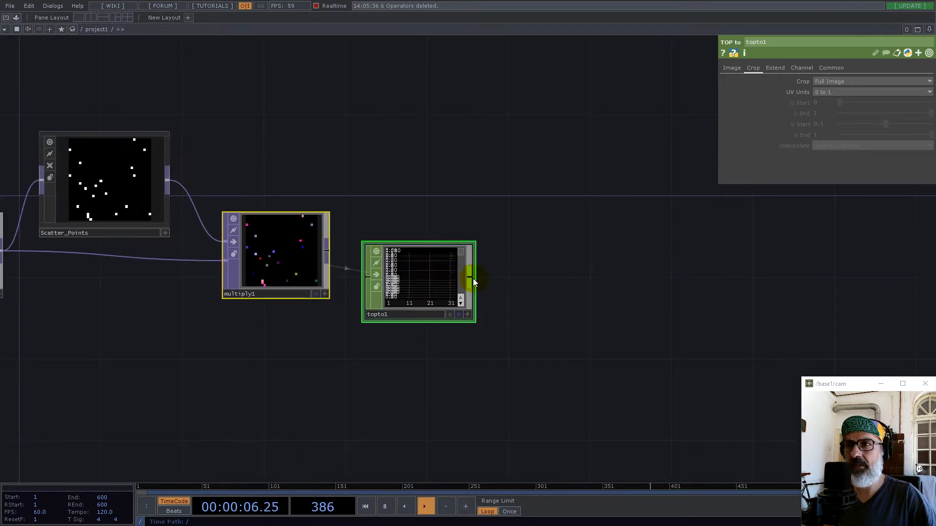
# Add a Shuffle CHOP to the output of topto1 and place it beside that node
pyautogui.click(473, 279)
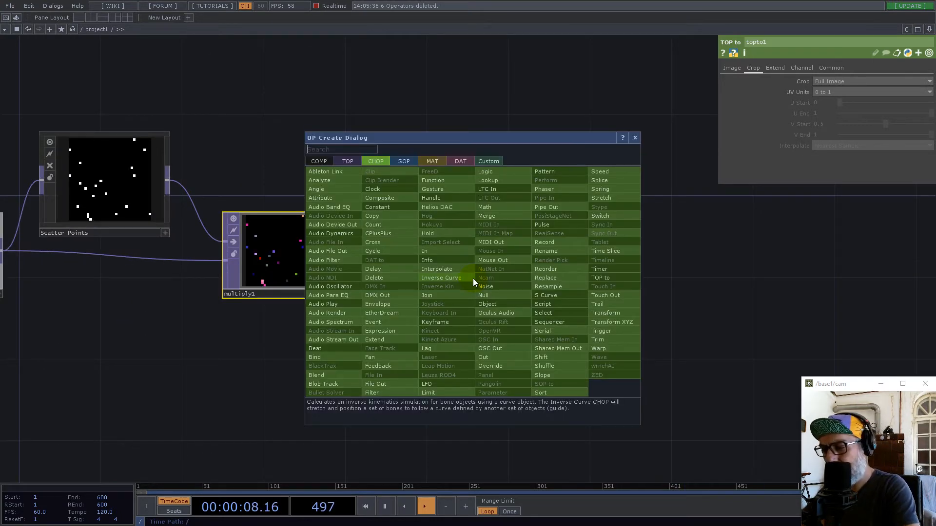
pyautogui.click(551, 369)
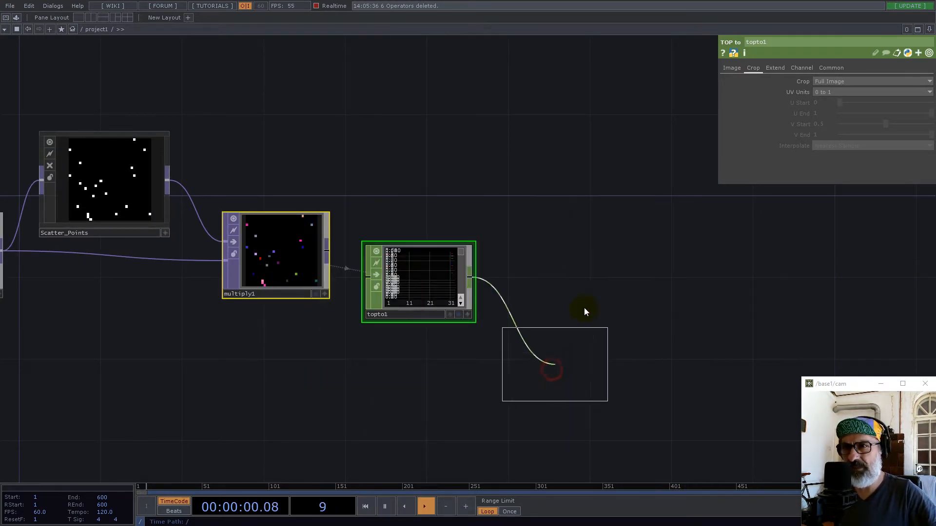
pyautogui.click(547, 287)
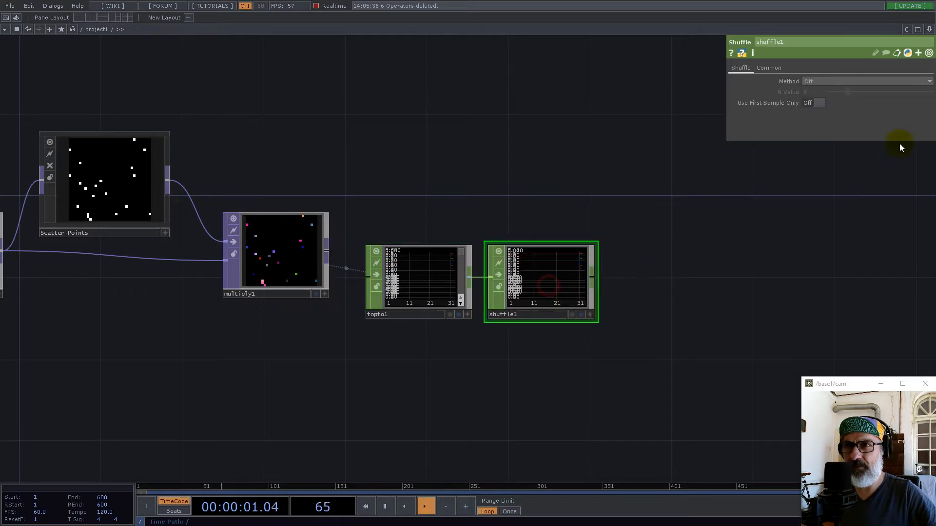
# Try the Sequence All Channels method on shuffle1, then settle on Sequence Channels by Name
pyautogui.click(826, 82)
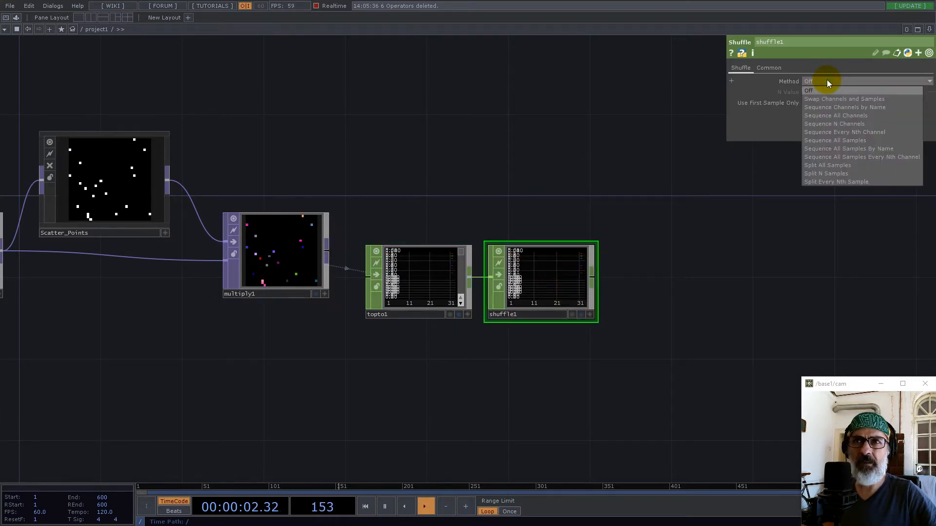
pyautogui.click(852, 116)
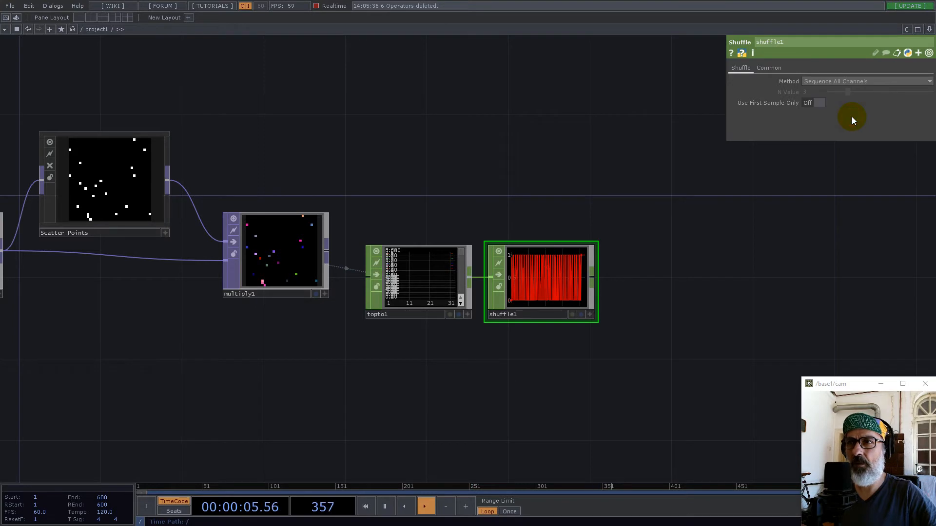
pyautogui.click(831, 80)
pyautogui.click(862, 107)
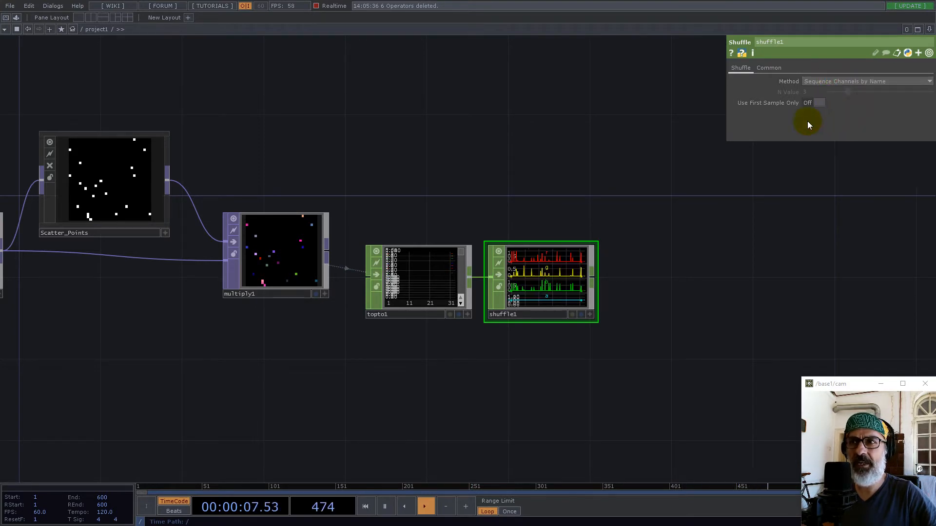
# Inspect the channels of shuffle1 and move topto1 and shuffle1 together below multiply1
pyautogui.scroll(5, 549, 274)
pyautogui.moveTo(561, 312); pyautogui.dragTo(524, 293, button='middle')
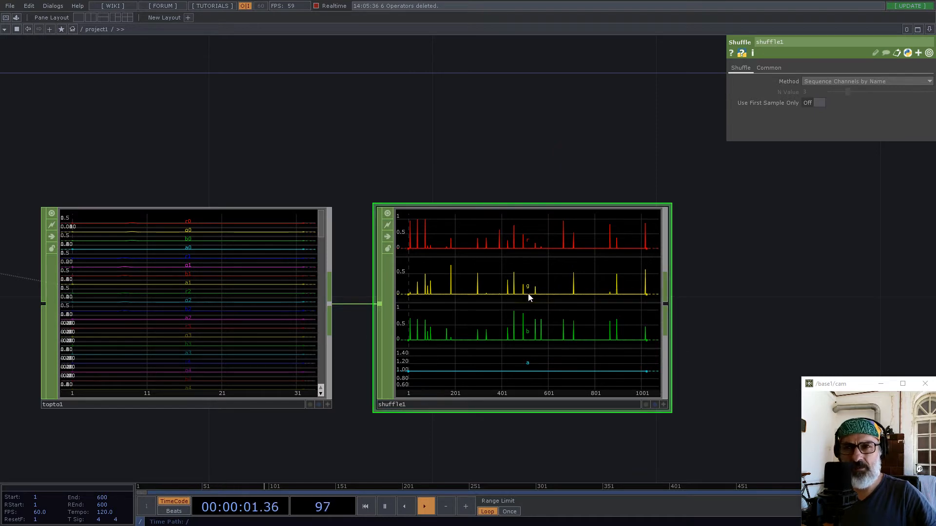
pyautogui.scroll(-6, 595, 306)
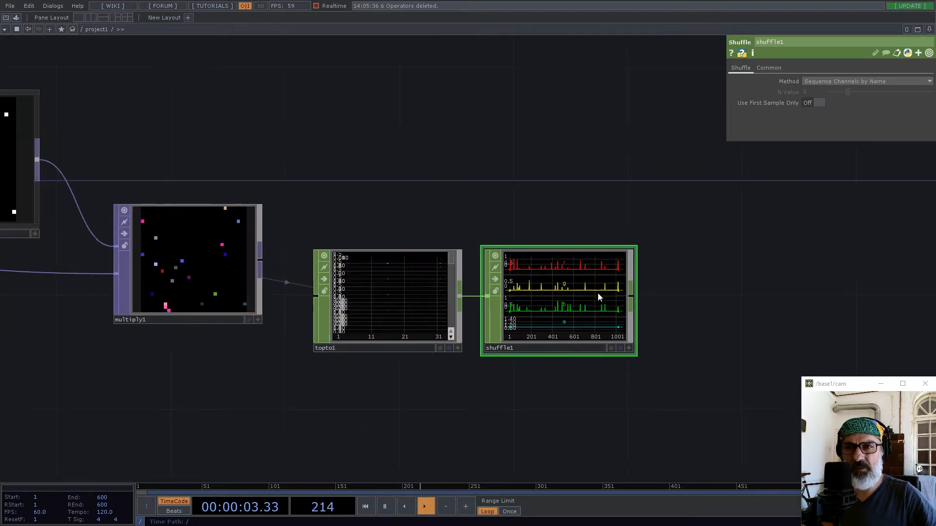
pyautogui.moveTo(528, 287); pyautogui.dragTo(576, 295, button='right')
pyautogui.moveTo(576, 295); pyautogui.dragTo(536, 396)
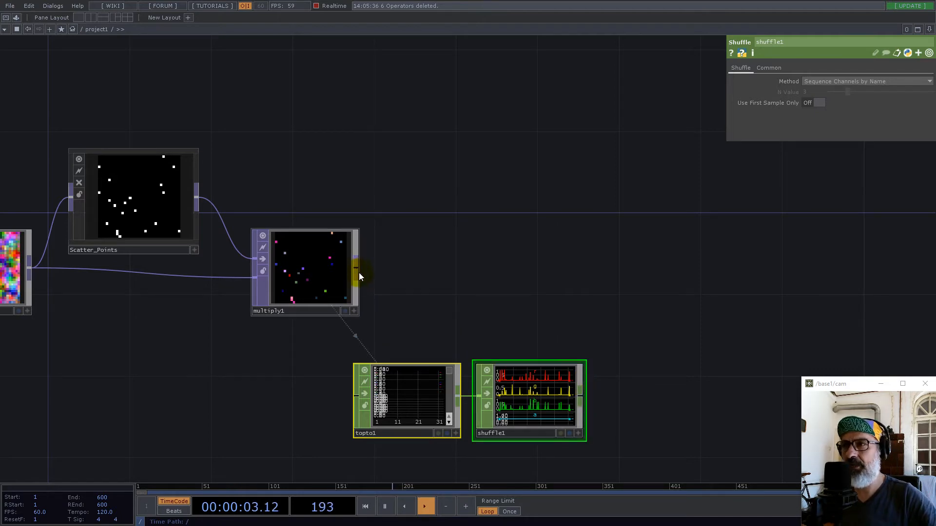
# Place pointRepack from the PointClouds palette in place of a mistaken pointRender, and connect multiply1 to its input
pyautogui.click(16, 17)
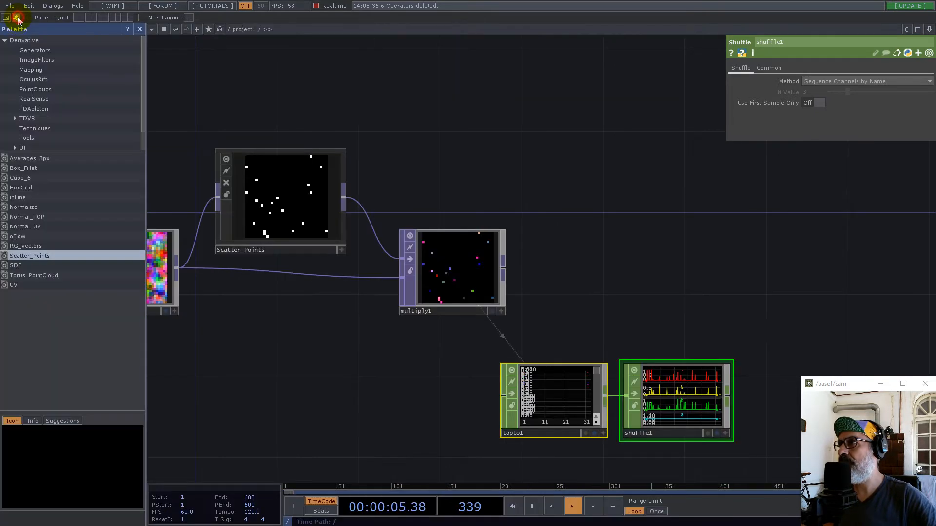
pyautogui.click(37, 90)
pyautogui.moveTo(24, 179); pyautogui.dragTo(571, 246)
pyautogui.moveTo(505, 271); pyautogui.dragTo(511, 181)
pyautogui.moveTo(36, 188); pyautogui.dragTo(630, 206)
pyautogui.click(630, 206)
pyautogui.press('Delete')
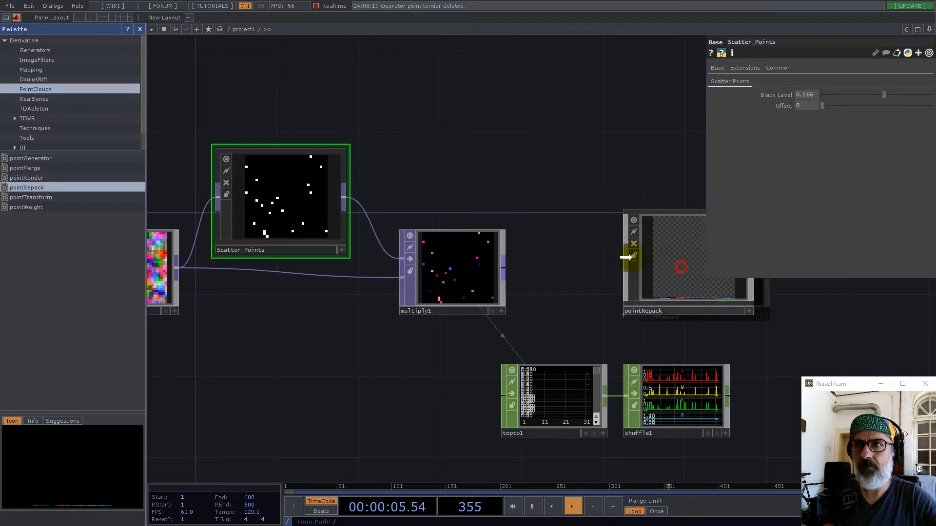
pyautogui.moveTo(503, 262); pyautogui.dragTo(626, 317)
# Set the Resolution of pointRepack to a width of op('noise1').par.resolutionw**2 and a height of 1
pyautogui.scroll(-3, 627, 318)
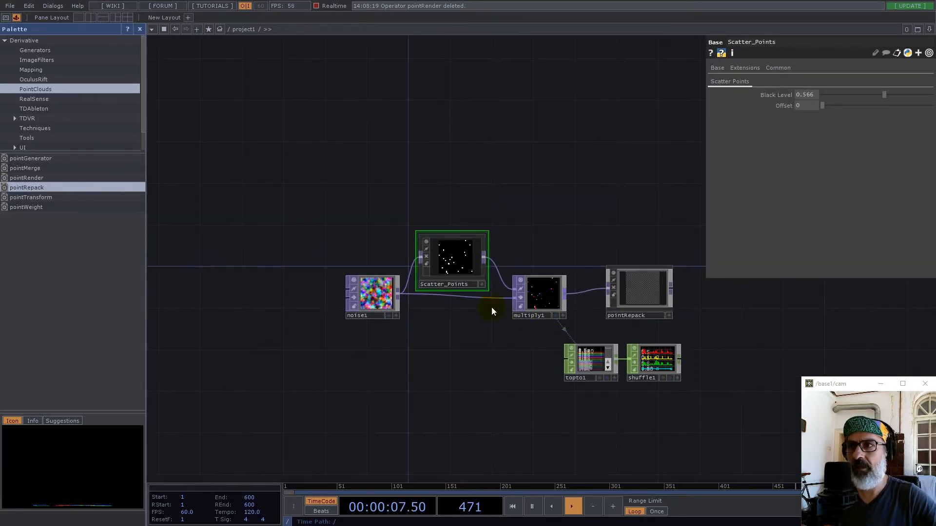
pyautogui.click(375, 294)
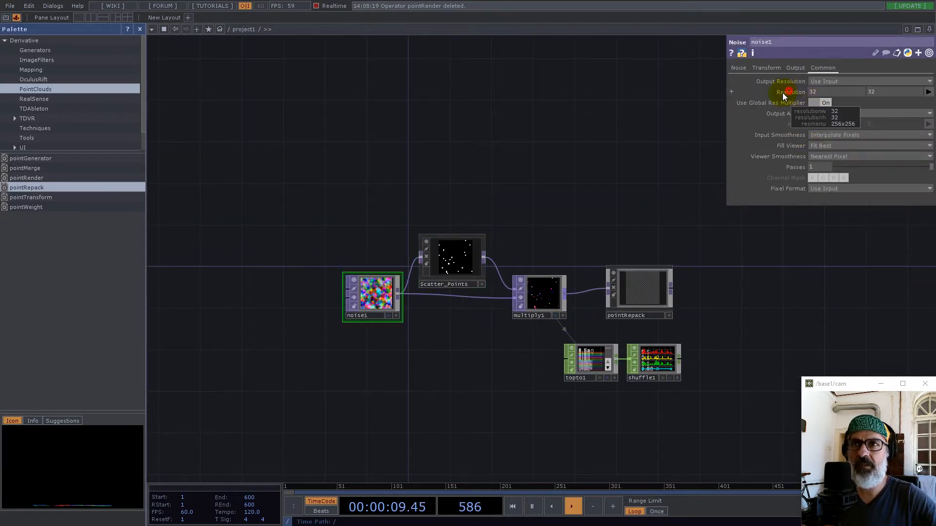
pyautogui.click(643, 300)
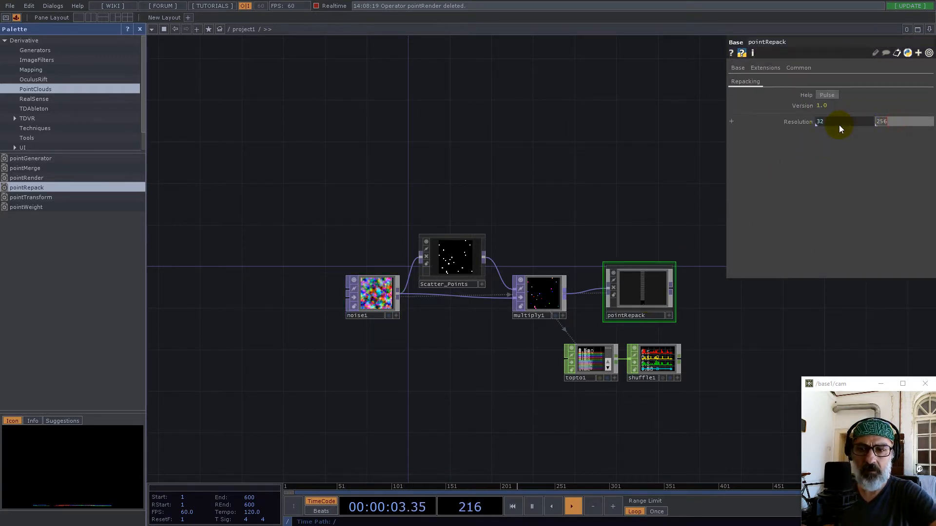
pyautogui.write('1')
pyautogui.press('Return')
pyautogui.click(824, 120)
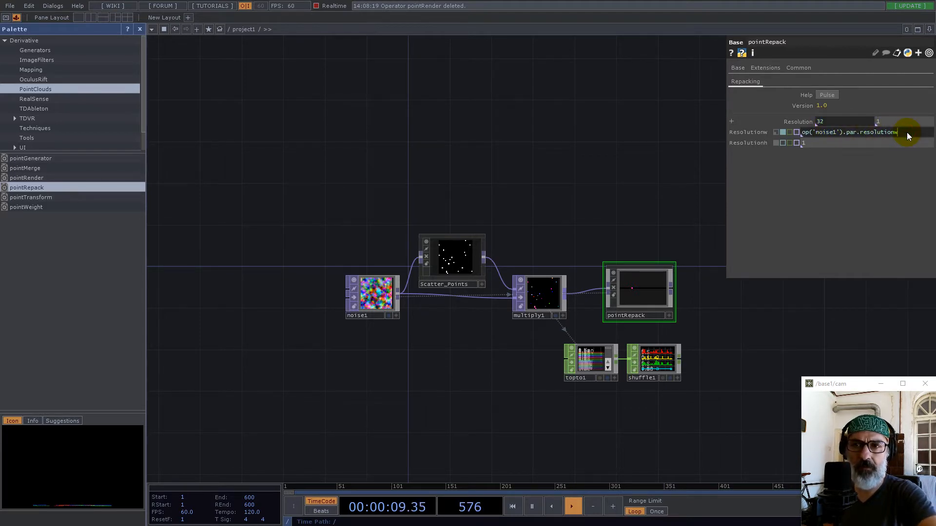
pyautogui.write('**2')
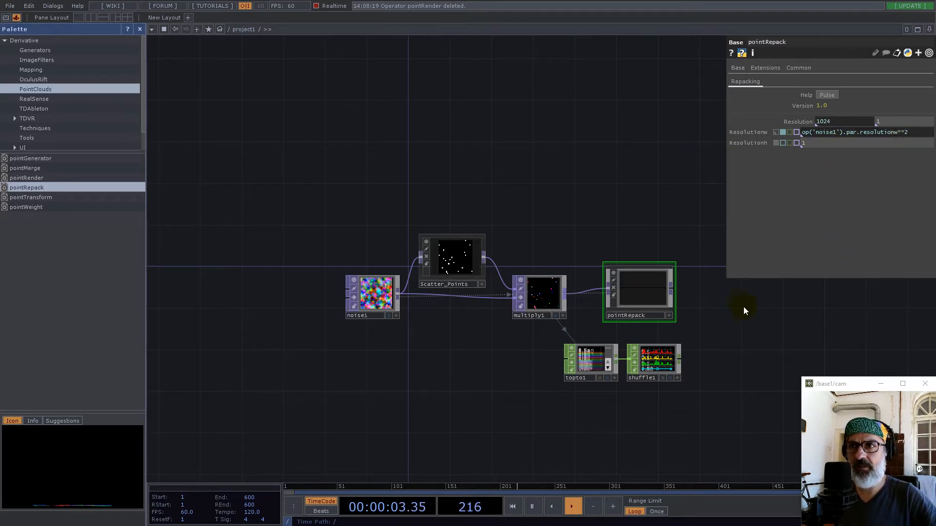
# Move pointRepack closer to multiply1 and add a Null TOP to its output, placed to its right
pyautogui.scroll(4, 716, 322)
pyautogui.scroll(2, 579, 276)
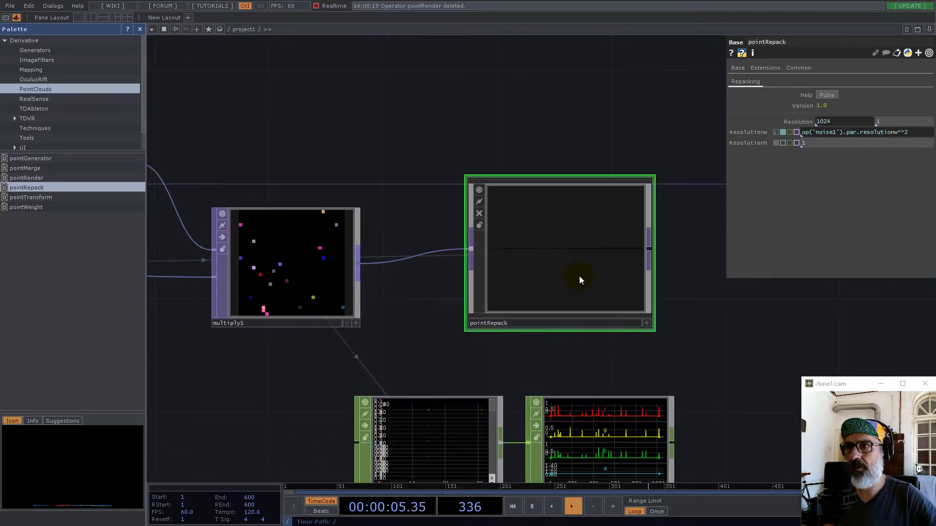
pyautogui.moveTo(571, 248); pyautogui.dragTo(528, 276)
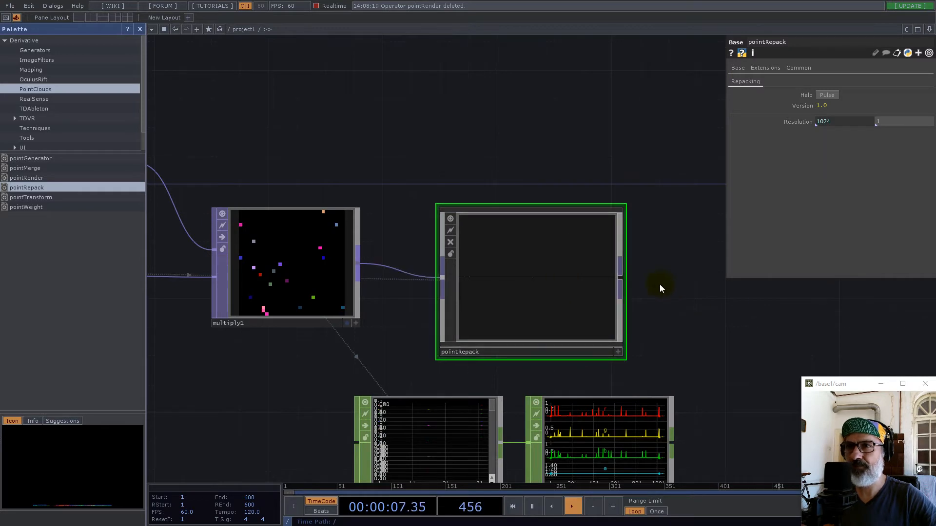
pyautogui.rightClick(622, 278)
pyautogui.click(578, 249)
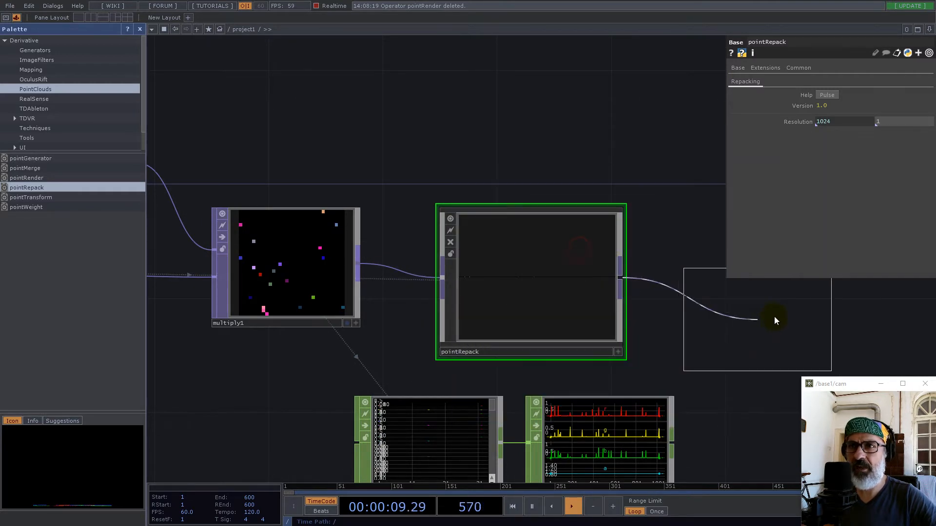
pyautogui.click(744, 336)
pyautogui.moveTo(652, 330); pyautogui.dragTo(502, 300)
pyautogui.moveTo(635, 293); pyautogui.dragTo(664, 264)
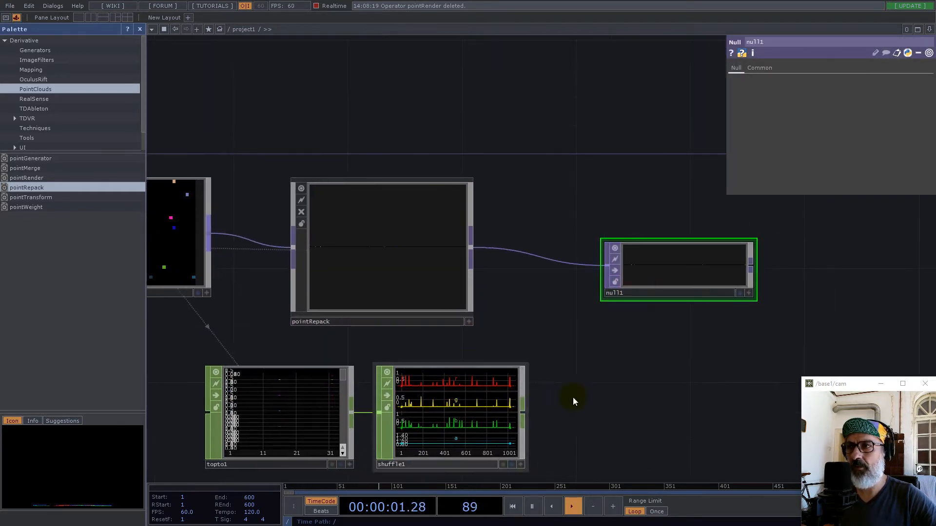
# Move topto1 and shuffle1 below null1 and set the source TOP of topto1 to null1
pyautogui.moveTo(622, 417); pyautogui.dragTo(273, 372, button='right')
pyautogui.moveTo(247, 394); pyautogui.dragTo(646, 388)
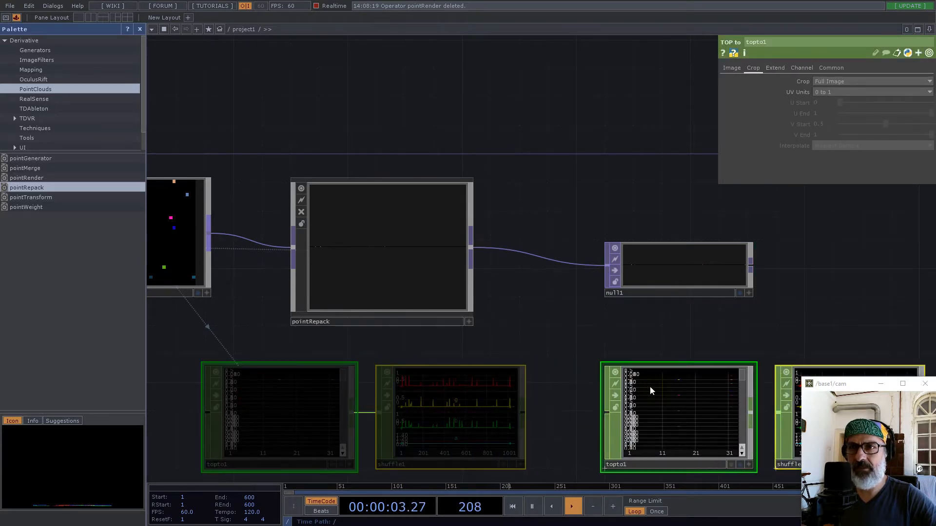
pyautogui.moveTo(704, 292); pyautogui.dragTo(826, 80)
pyautogui.moveTo(809, 297); pyautogui.dragTo(405, 203)
pyautogui.scroll(4, 410, 366)
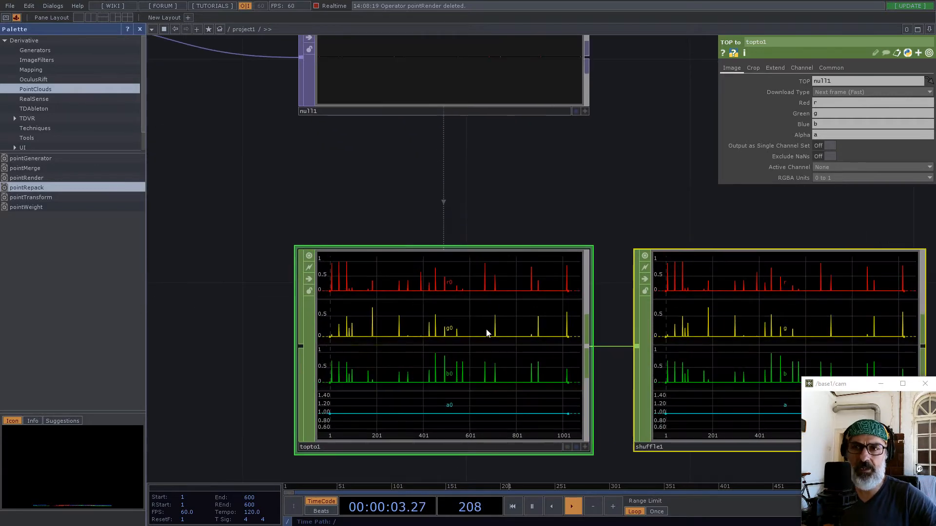
# Delete the Shuffle CHOP connected to topto1
pyautogui.scroll(-5, 487, 341)
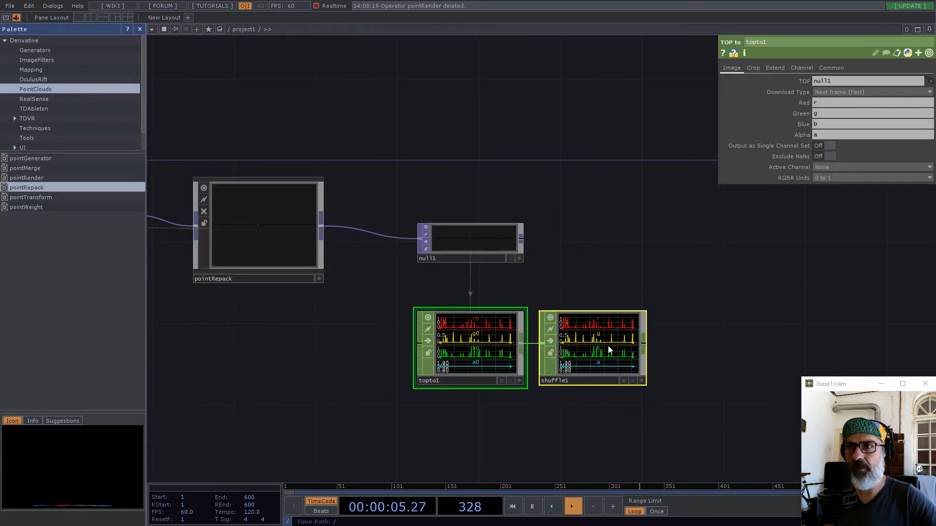
pyautogui.click(608, 350)
pyautogui.press('Delete')
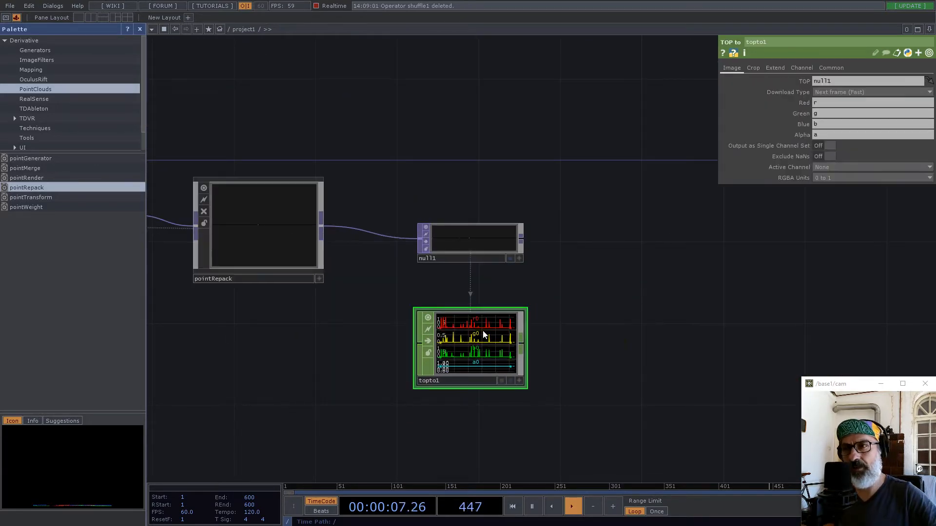
# Set the Active Channel of topto1 to Red and look closely at the pixel row in null1
pyautogui.scroll(2, 479, 334)
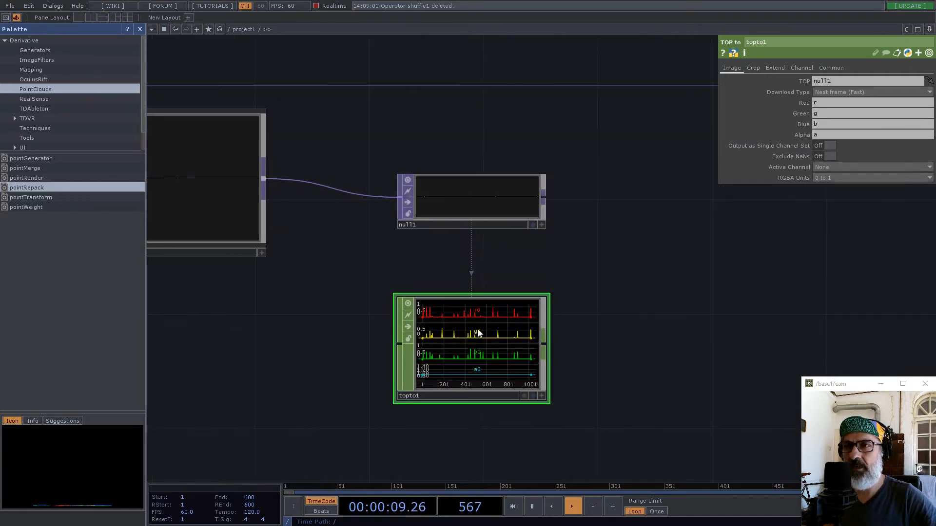
pyautogui.moveTo(444, 359); pyautogui.dragTo(464, 357)
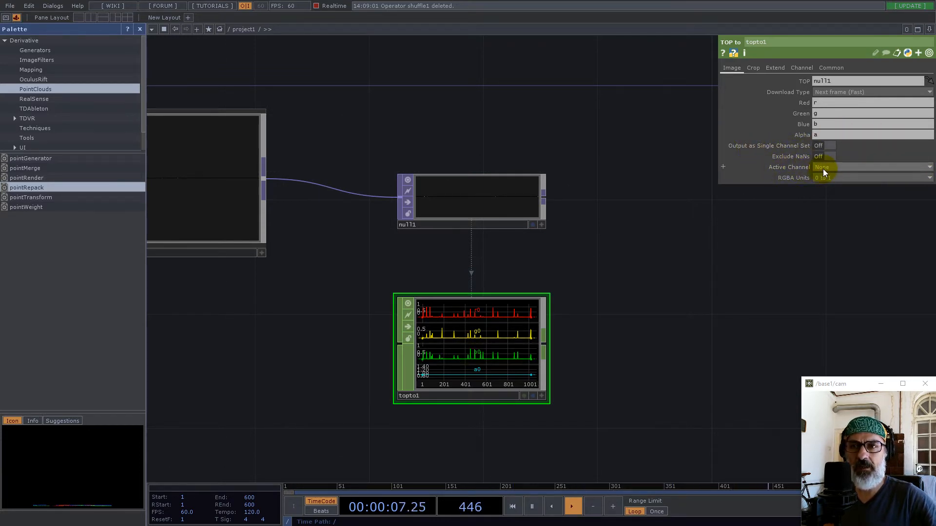
pyautogui.click(823, 167)
pyautogui.click(823, 183)
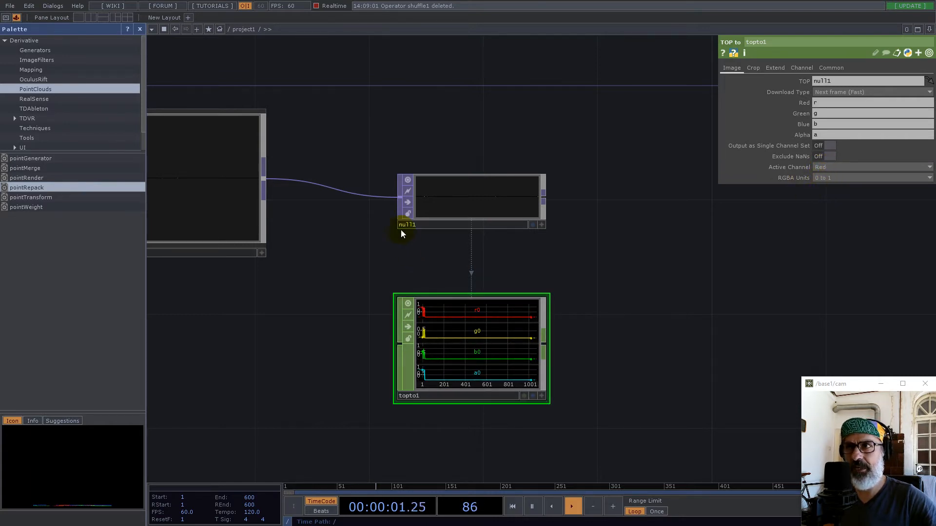
pyautogui.scroll(5, 405, 223)
pyautogui.scroll(5, 390, 193)
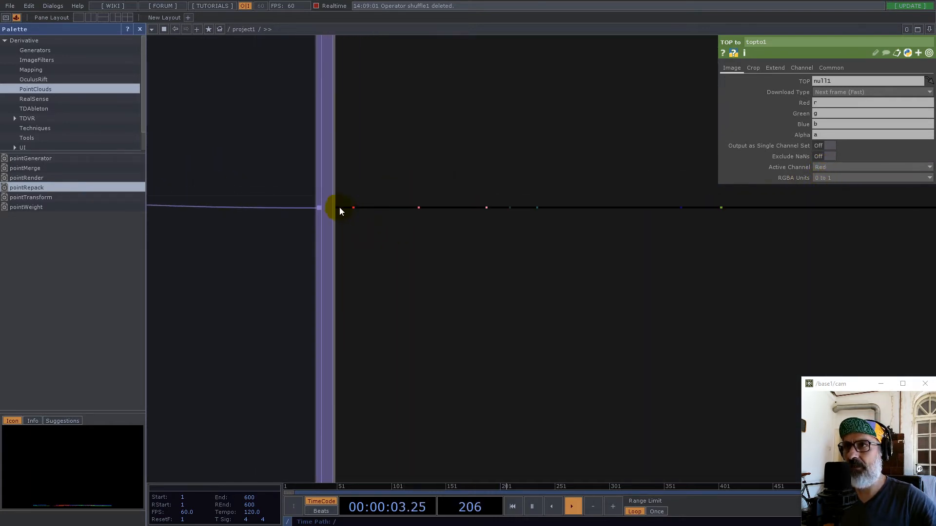
# Add a CHOP to TOP to the output of topto1, placed to the right of topto1
pyautogui.scroll(3, 334, 212)
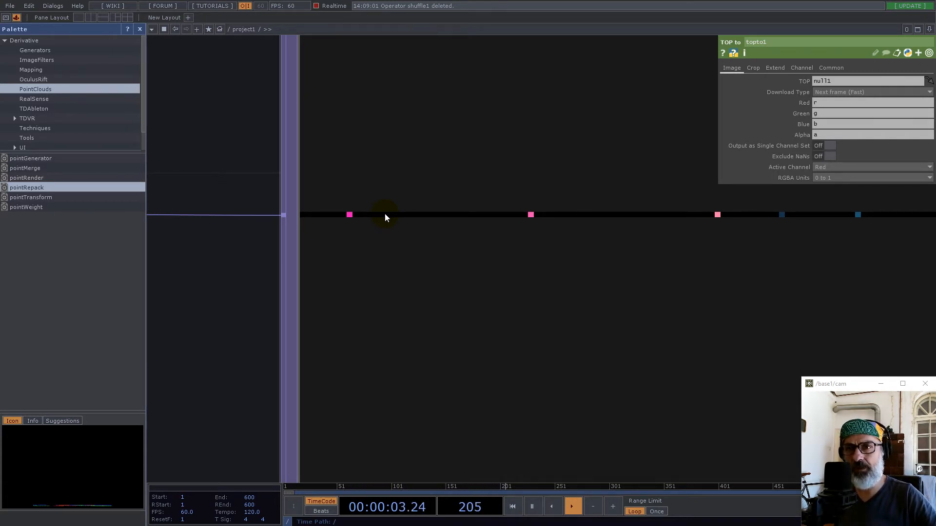
pyautogui.scroll(-5, 428, 188)
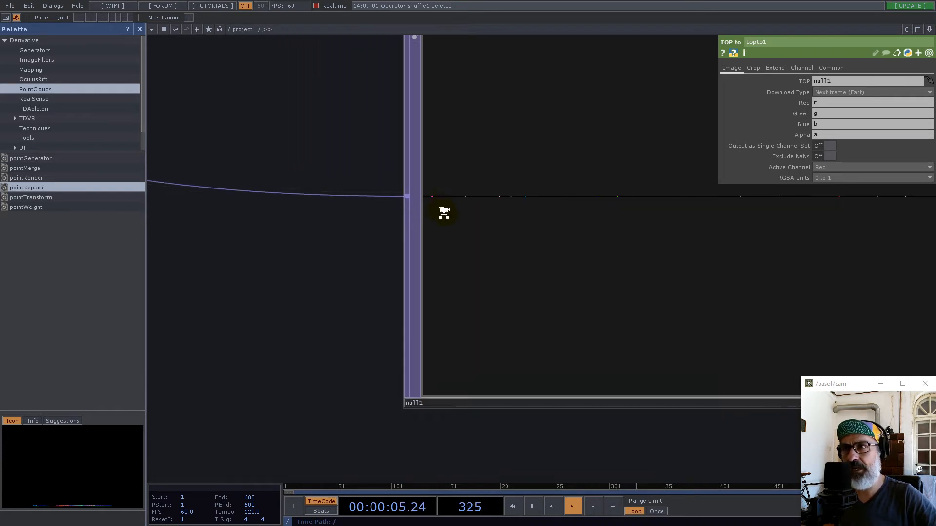
pyautogui.moveTo(691, 335); pyautogui.dragTo(512, 194)
pyautogui.scroll(-3, 461, 307)
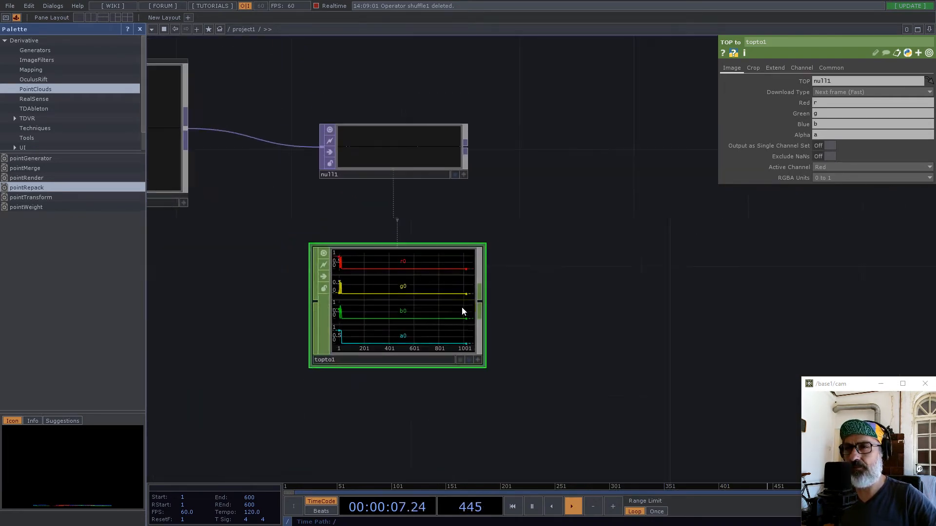
pyautogui.rightClick(464, 294)
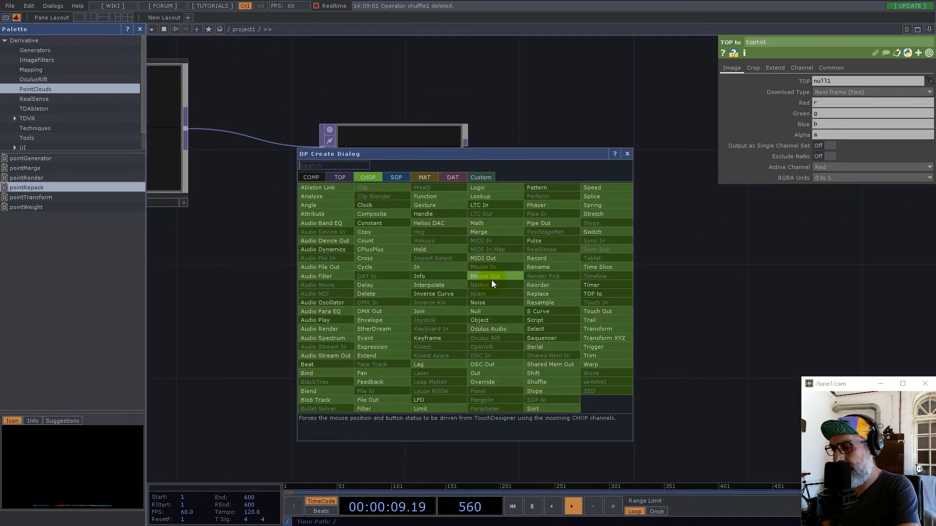
pyautogui.click(341, 176)
pyautogui.click(316, 187)
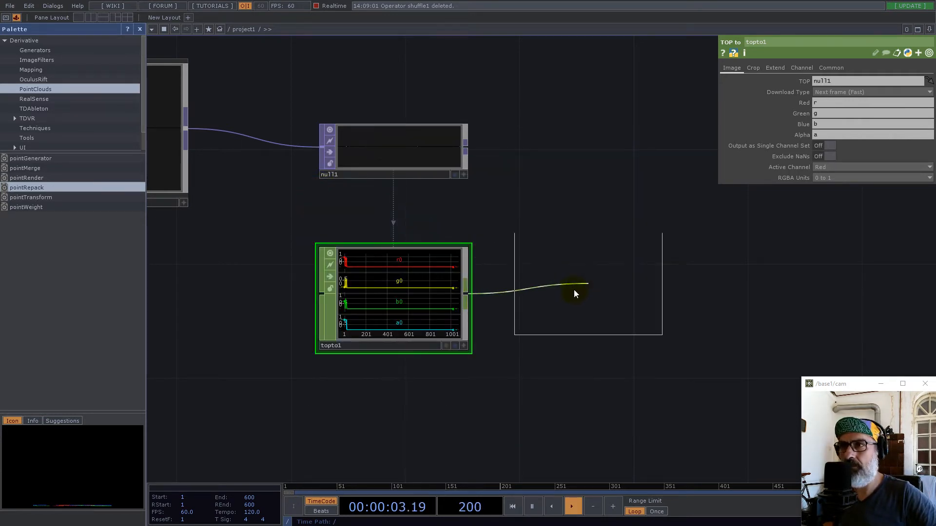
pyautogui.click(575, 295)
# Set the Data Format of chopto1 to RGB and its Viewer Smoothness to Nearest Pixel
pyautogui.scroll(2, 492, 329)
pyautogui.scroll(5, 397, 277)
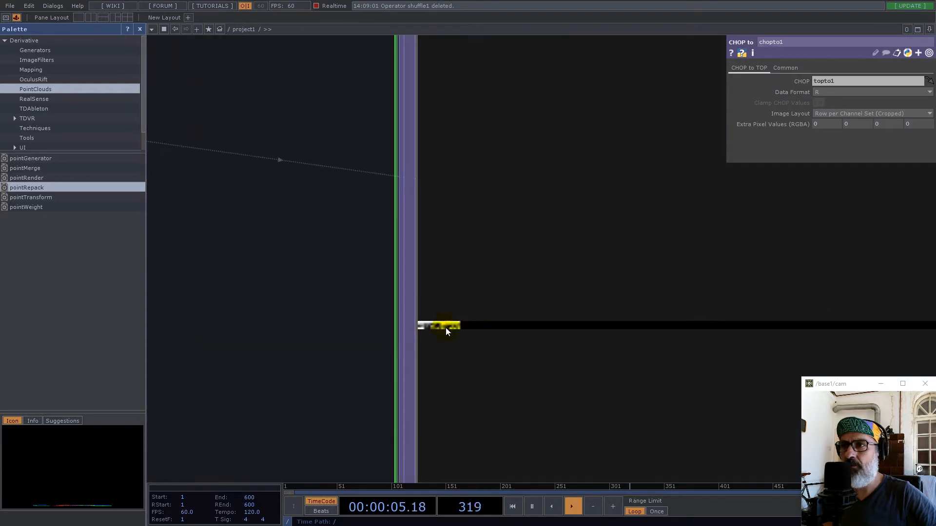
pyautogui.click(831, 93)
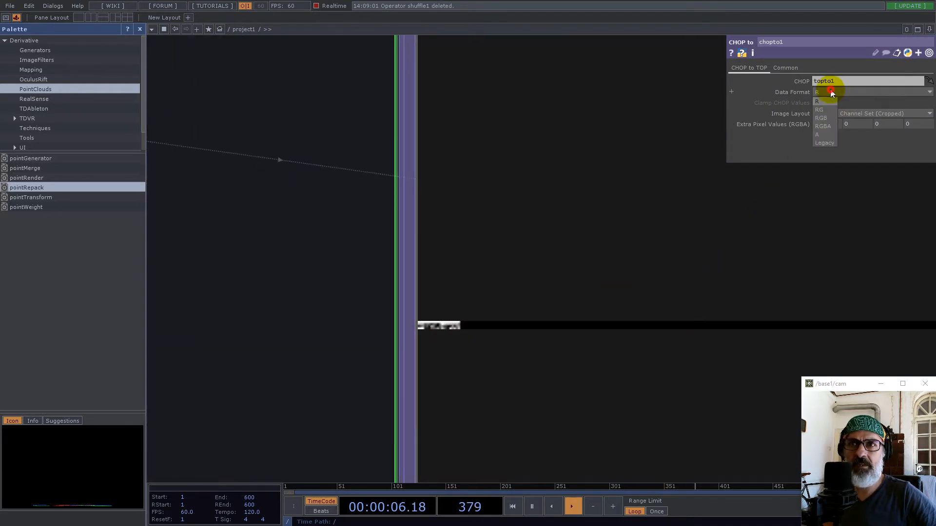
pyautogui.click(822, 118)
pyautogui.scroll(4, 458, 320)
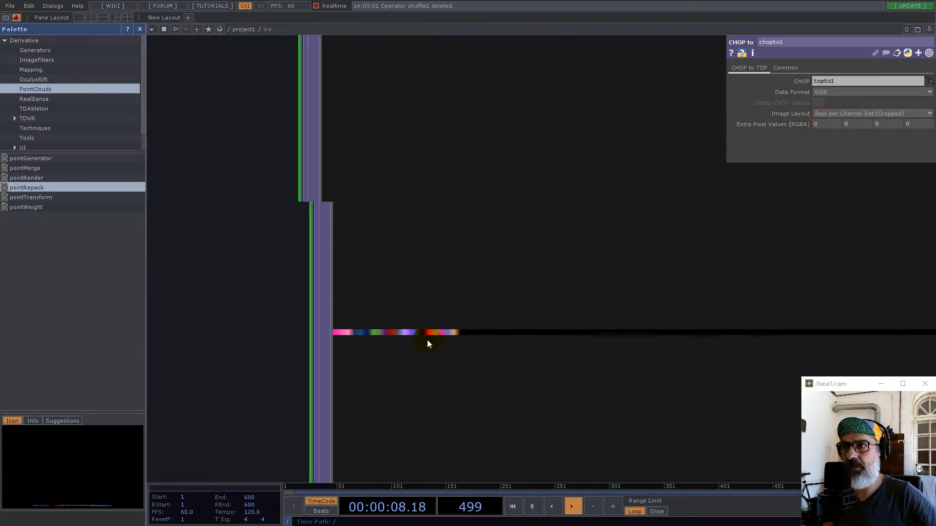
pyautogui.click(785, 68)
pyautogui.click(843, 146)
pyautogui.click(833, 155)
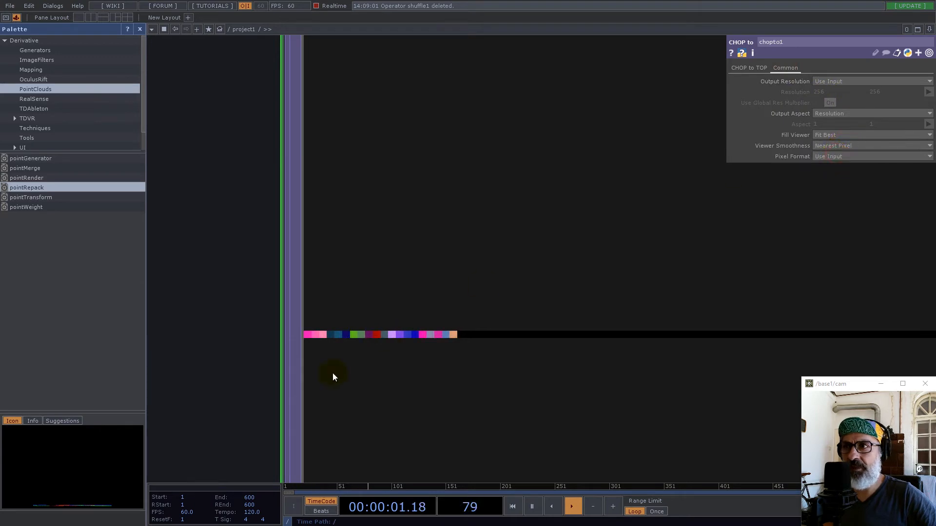
pyautogui.scroll(-3, 544, 288)
pyautogui.scroll(-4, 544, 288)
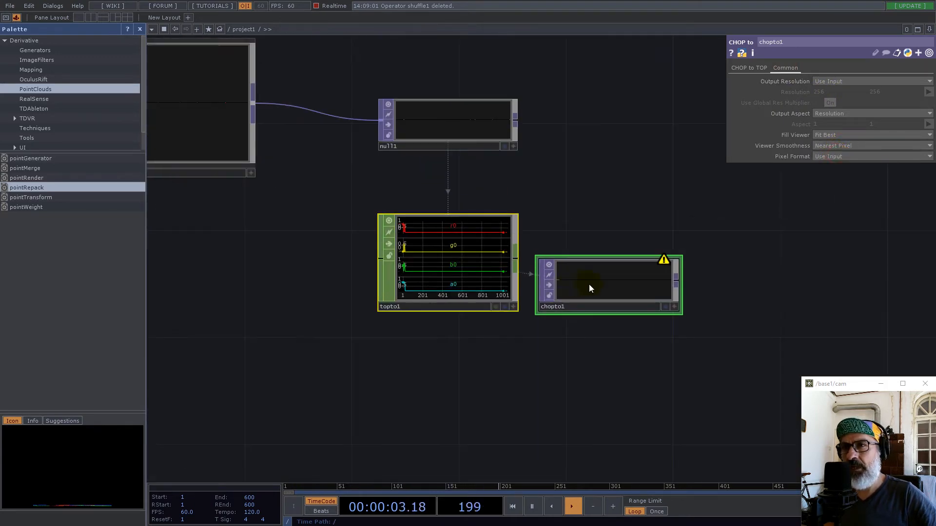
# Move chopto1 directly below topto1 and close the Palette
pyautogui.moveTo(612, 286); pyautogui.dragTo(479, 393)
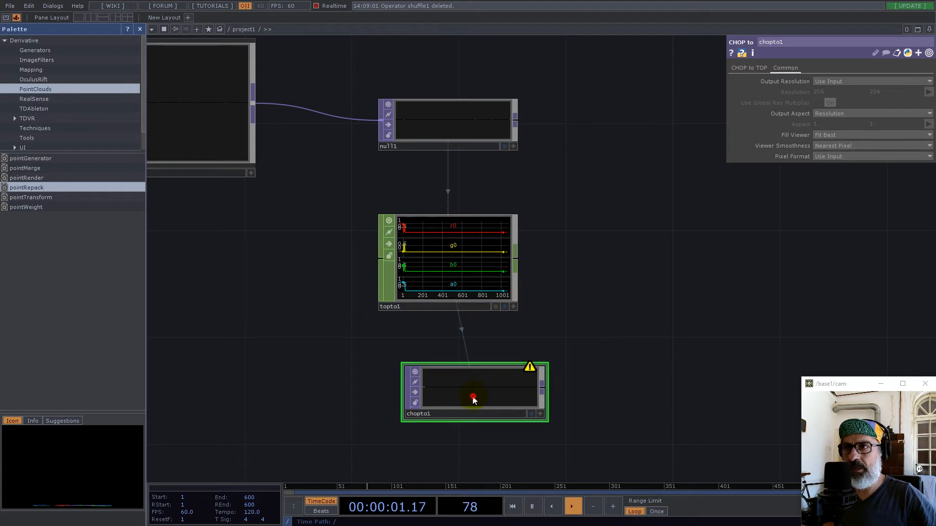
pyautogui.moveTo(473, 397); pyautogui.dragTo(451, 382)
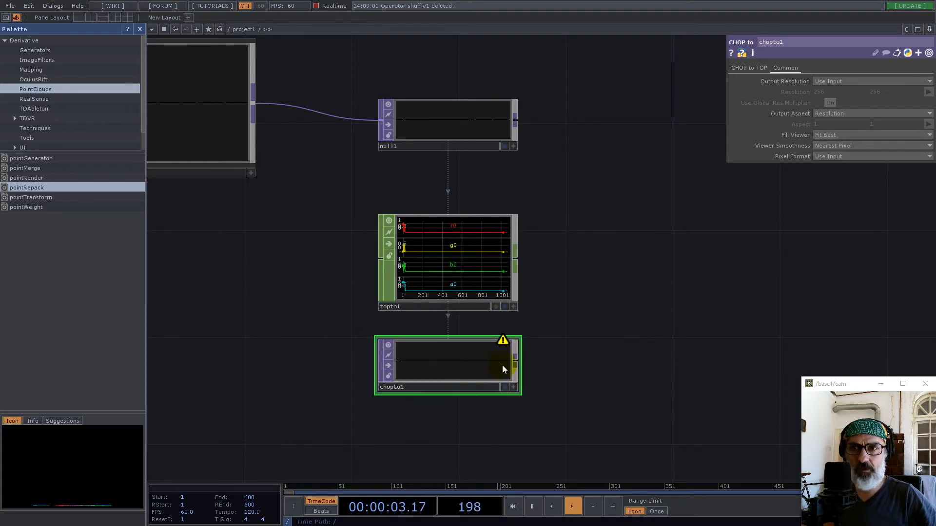
pyautogui.scroll(5, 504, 369)
pyautogui.moveTo(441, 209); pyautogui.dragTo(674, 154)
pyautogui.scroll(5, 476, 234)
pyautogui.scroll(-4, 374, 256)
pyautogui.scroll(3, 381, 262)
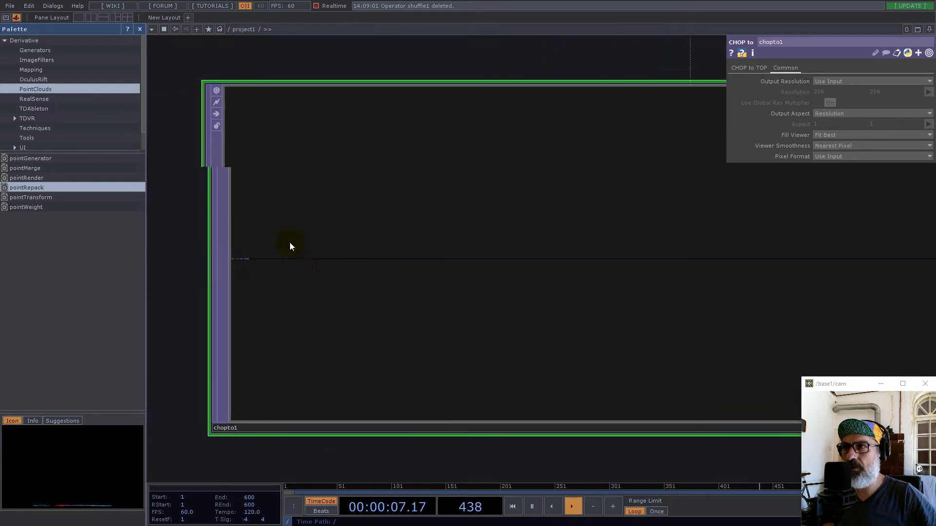
pyautogui.scroll(2, 288, 246)
pyautogui.click(138, 29)
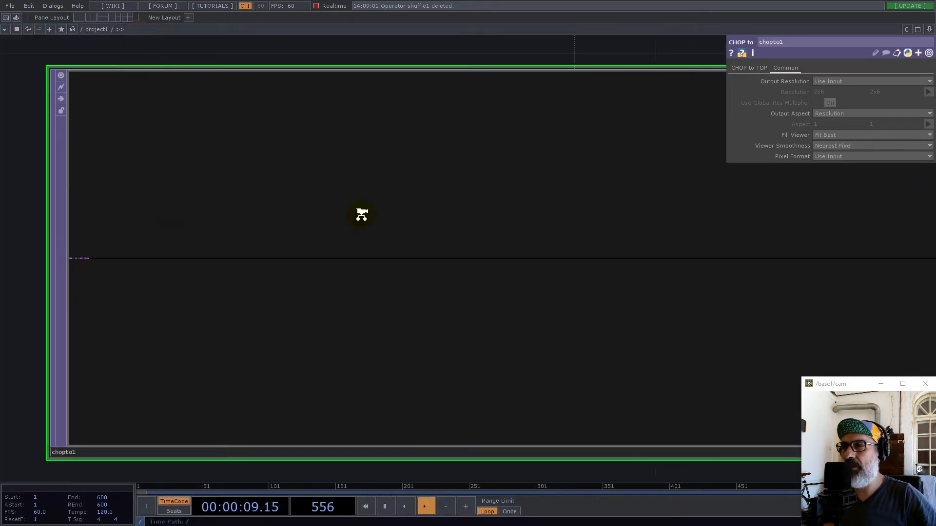
# Add a Math TOP to the output of chopto1, placed below and to the right of chopto1
pyautogui.scroll(-3, 225, 230)
pyautogui.scroll(5, 211, 239)
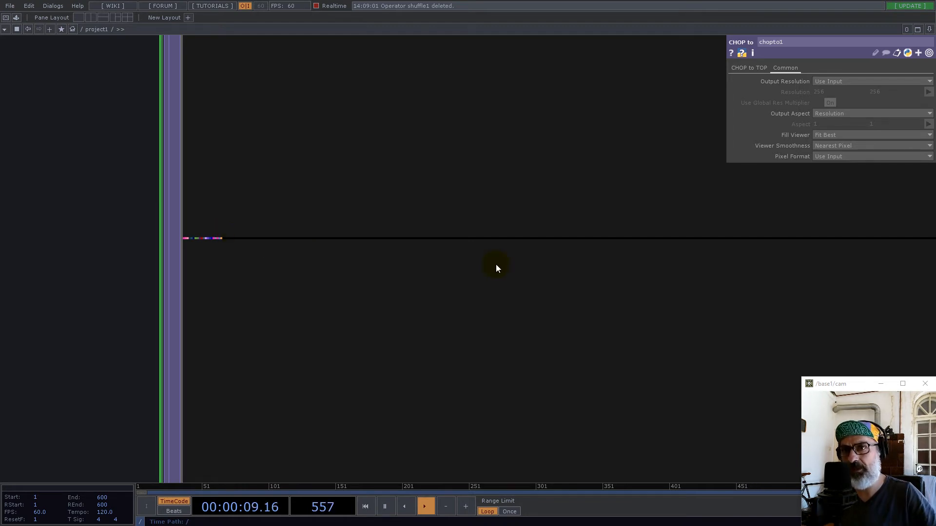
pyautogui.scroll(-5, 498, 270)
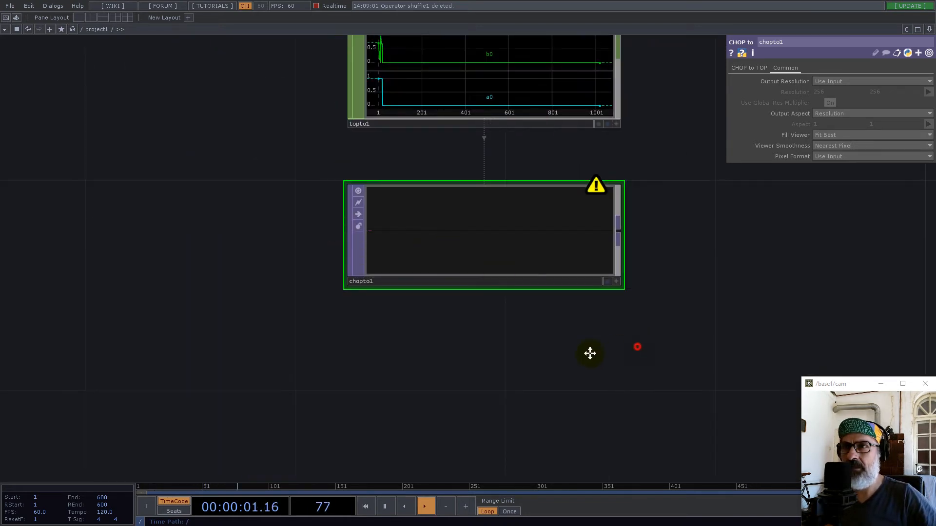
pyautogui.moveTo(590, 353); pyautogui.dragTo(445, 337)
pyautogui.rightClick(438, 242)
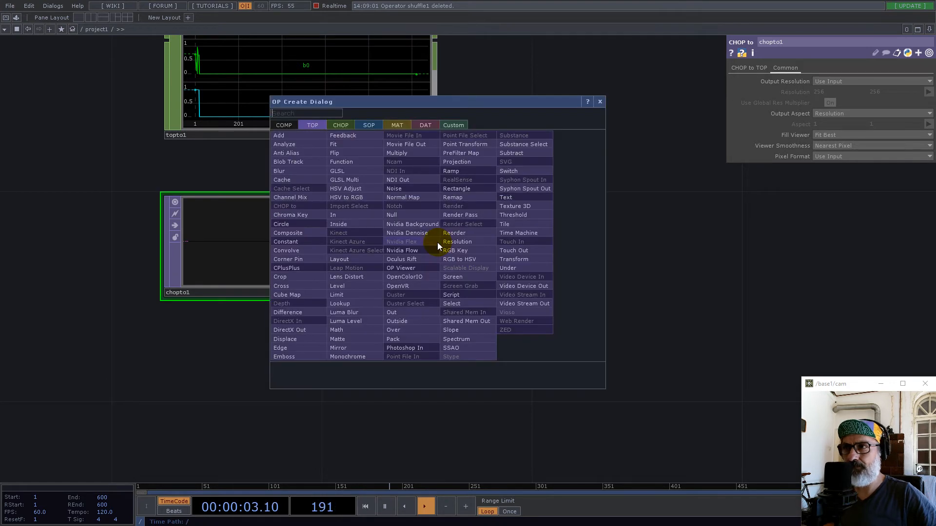
pyautogui.write('mat')
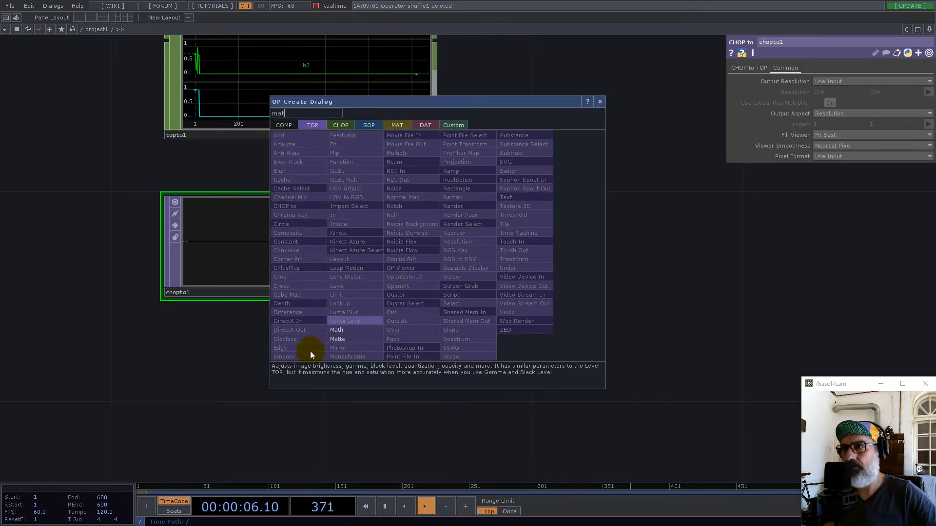
pyautogui.click(341, 330)
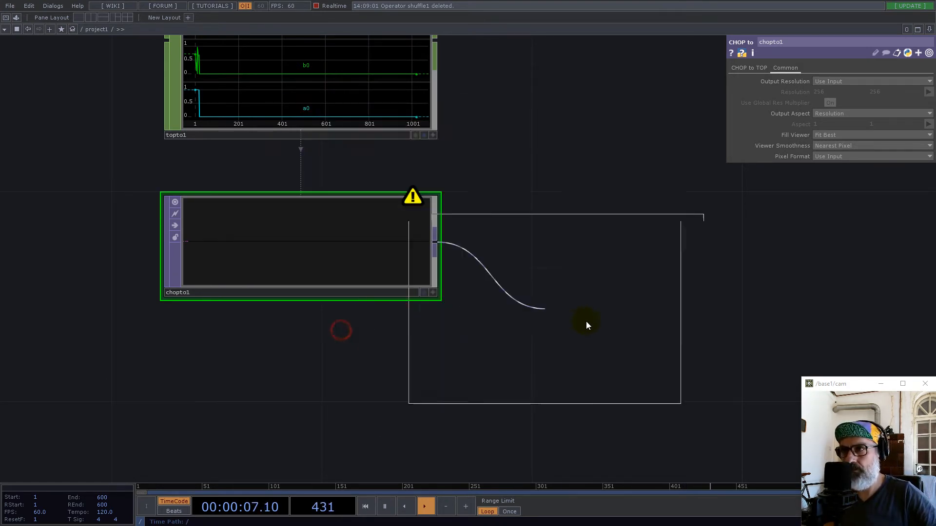
pyautogui.click(658, 384)
pyautogui.moveTo(668, 259); pyautogui.dragTo(522, 190)
# Try Length as the Combine Channels mode of math1 and set the mode back to Off
pyautogui.scroll(3, 473, 335)
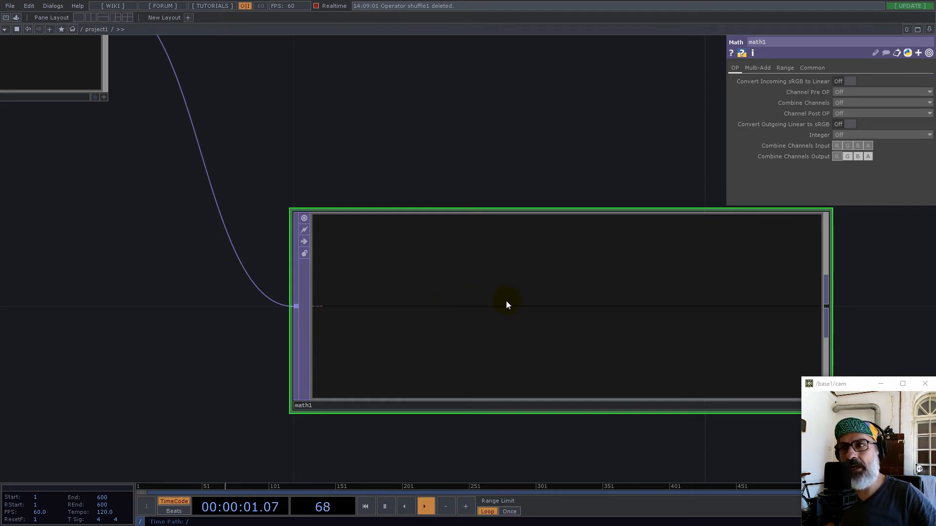
pyautogui.click(588, 265)
pyautogui.click(857, 102)
pyautogui.click(843, 180)
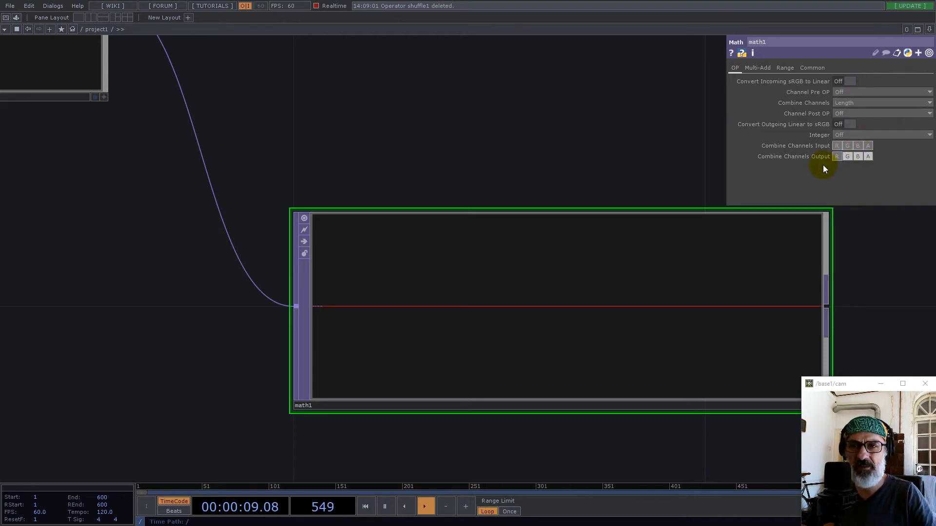
pyautogui.click(853, 102)
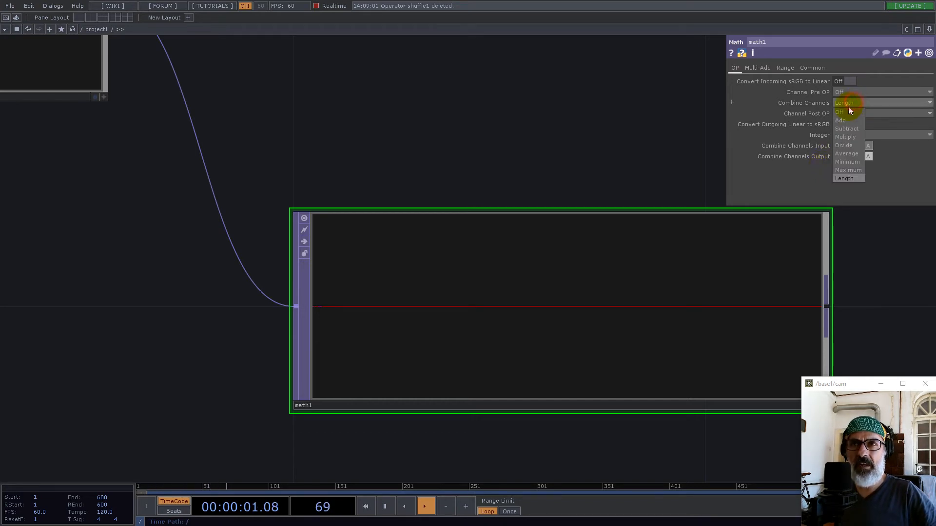
pyautogui.click(844, 116)
pyautogui.scroll(-3, 503, 306)
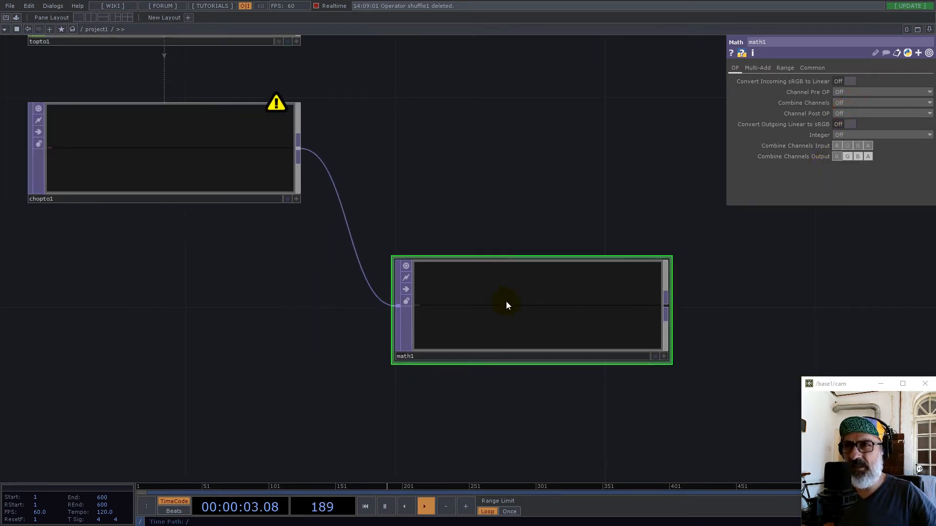
# Move math1 slightly farther from chopto1 and set its Channel Pre OP to Square and Combine Channels to Add
pyautogui.moveTo(497, 305); pyautogui.dragTo(545, 279)
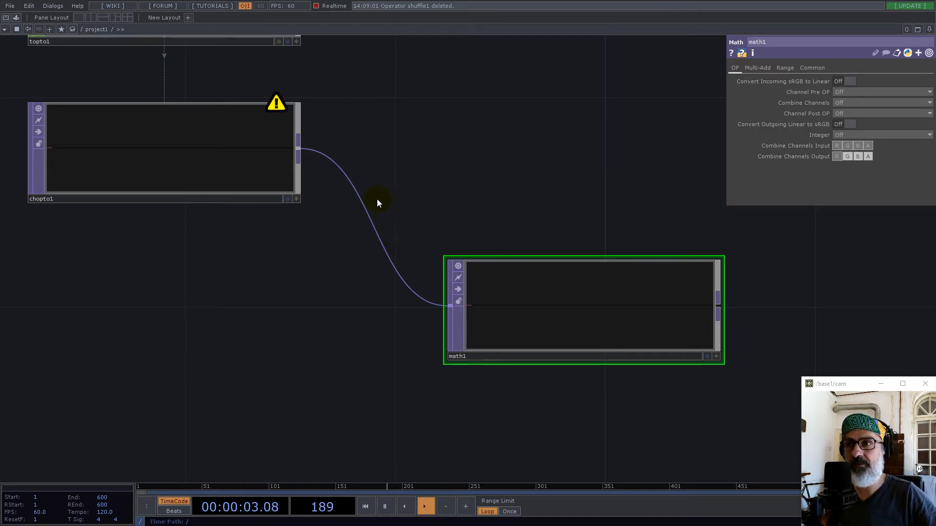
pyautogui.scroll(5, 517, 315)
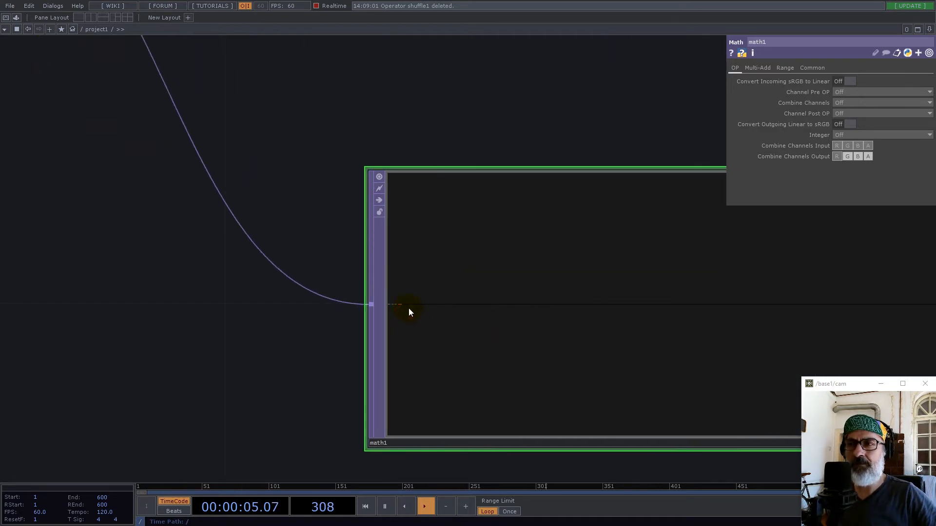
pyautogui.click(852, 92)
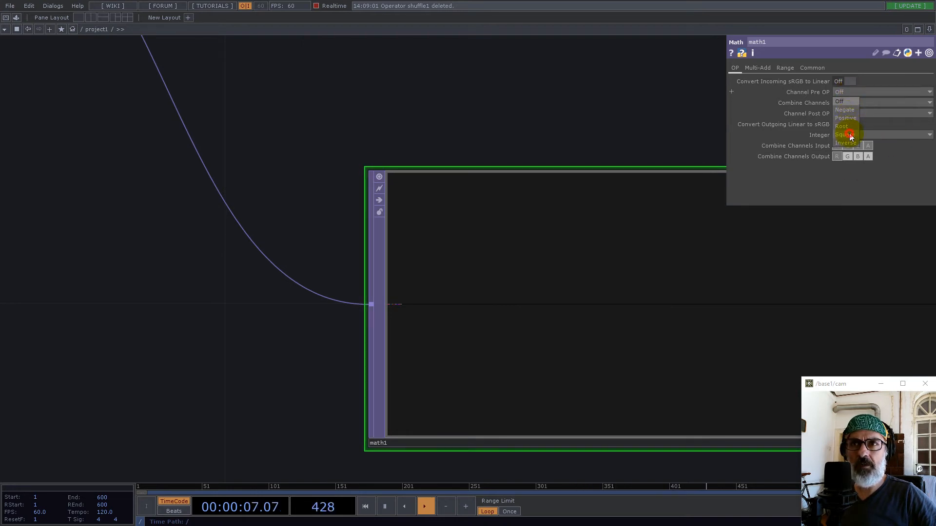
pyautogui.click(851, 136)
pyautogui.click(849, 103)
pyautogui.click(845, 112)
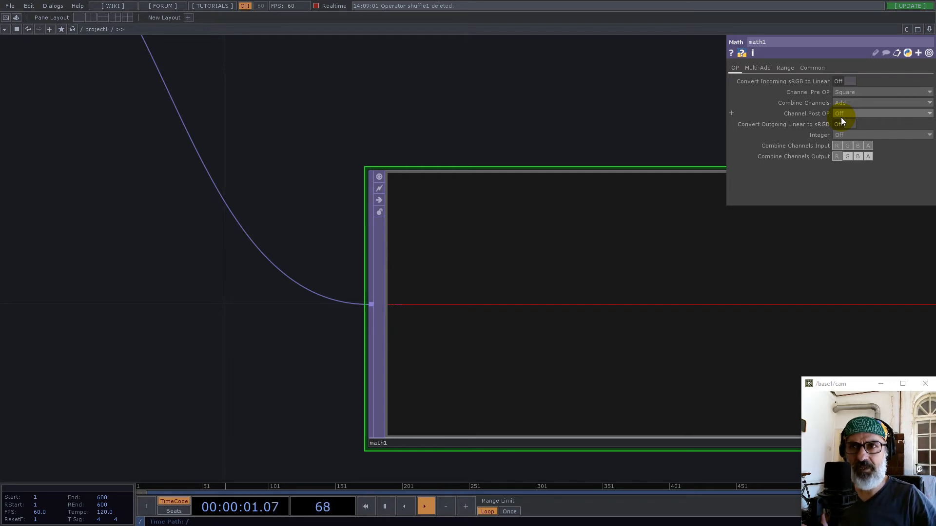
pyautogui.scroll(-5, 474, 254)
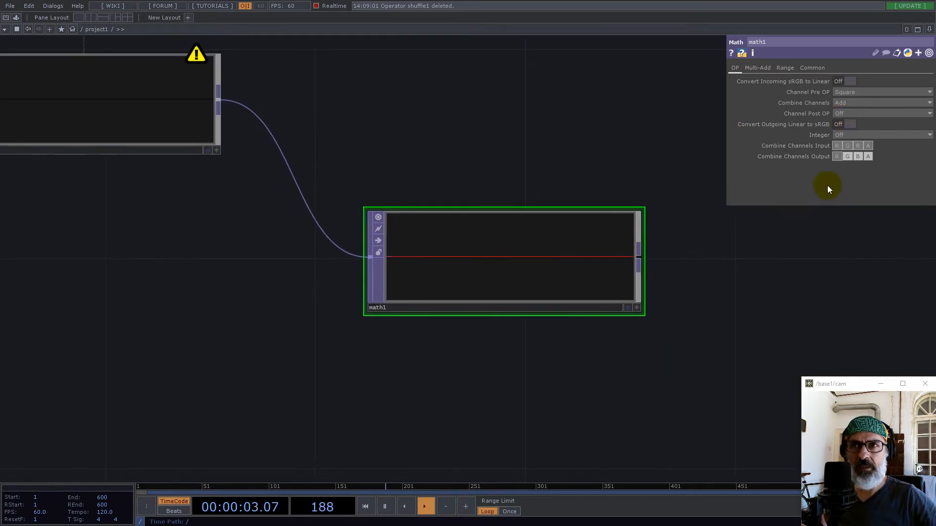
# Exclude alpha from the Combine Channels Input of math1 and set its Pixel Format to 32-bit float (Mono)
pyautogui.click(869, 146)
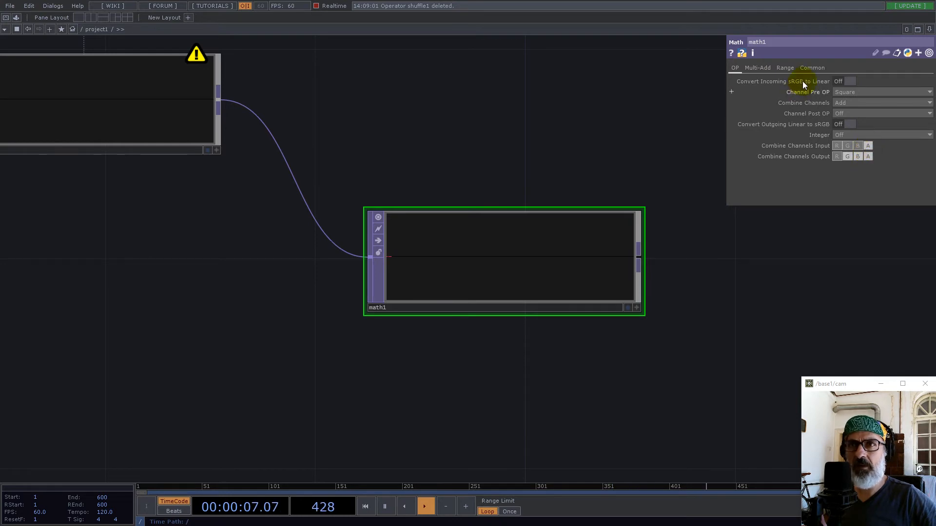
pyautogui.click(812, 68)
pyautogui.click(857, 189)
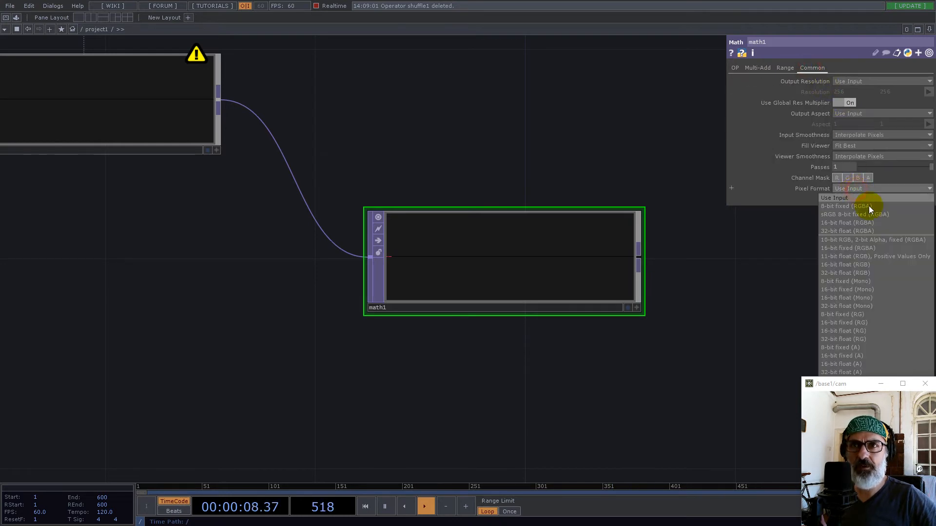
pyautogui.click(856, 307)
pyautogui.scroll(5, 367, 263)
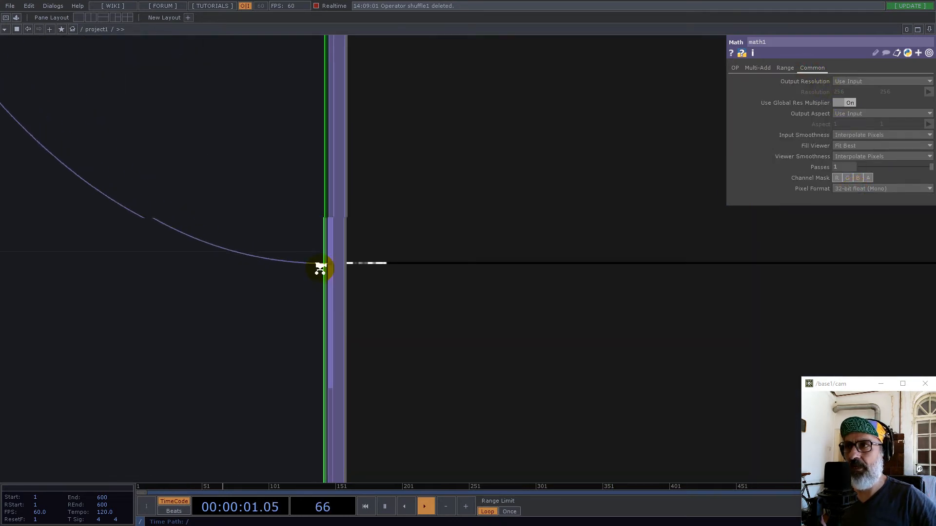
pyautogui.scroll(5, 320, 268)
pyautogui.scroll(-5, 523, 257)
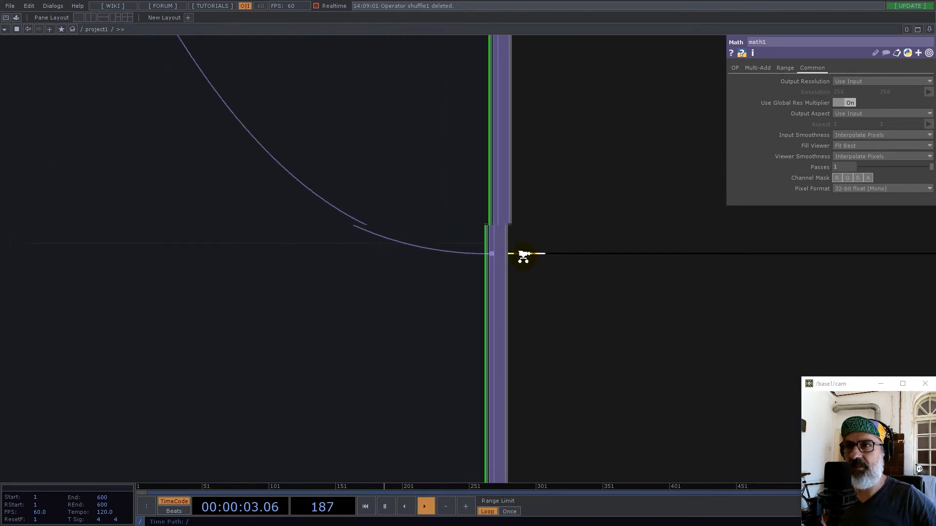
# Set the Integer option of math1 to Ceiling
pyautogui.click(739, 68)
pyautogui.click(846, 135)
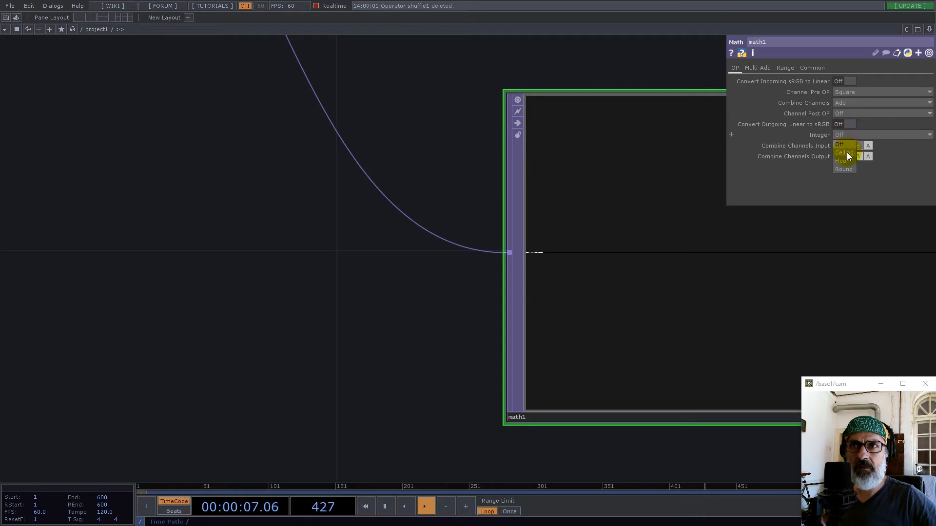
pyautogui.scroll(5, 616, 293)
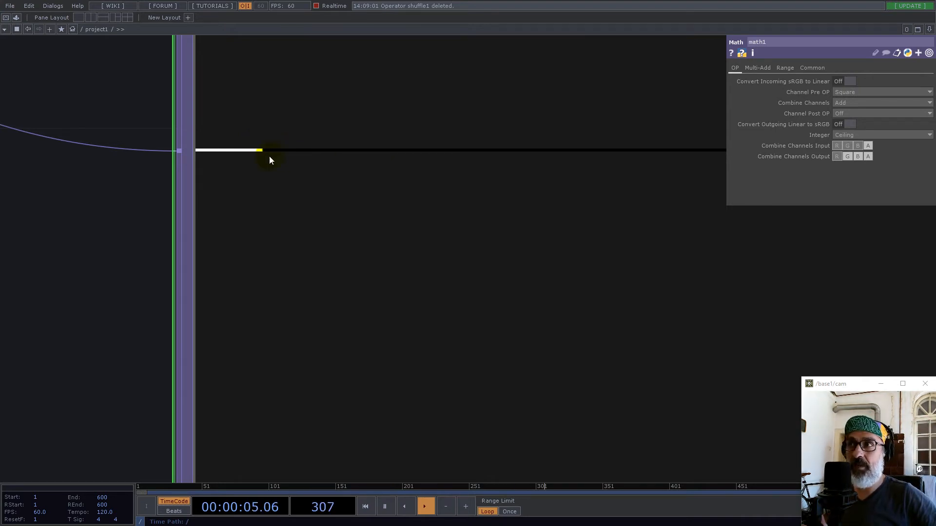
# Set the Viewer Smoothness of math1 to Nearest Pixel and inspect the start of its pixel row up close
pyautogui.click(813, 69)
pyautogui.click(847, 156)
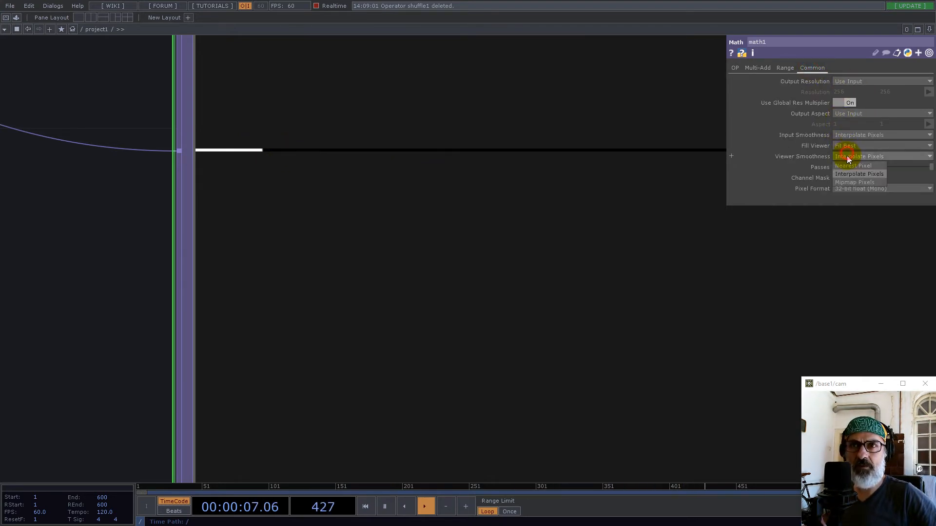
pyautogui.click(853, 165)
pyautogui.scroll(-6, 329, 239)
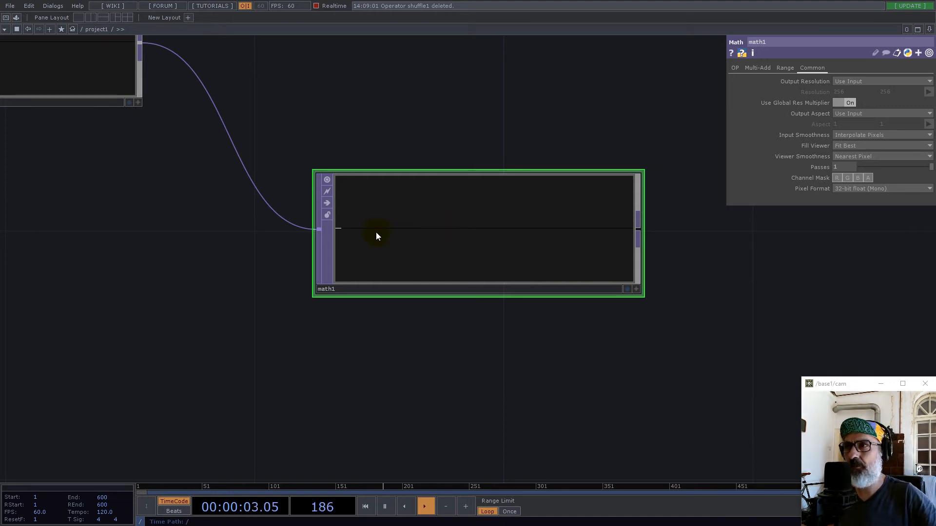
pyautogui.scroll(5, 351, 232)
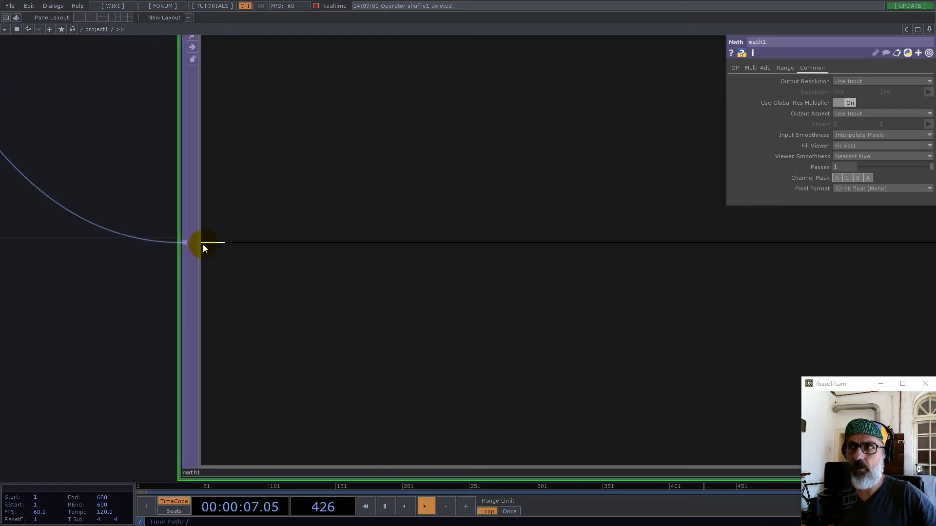
pyautogui.scroll(4, 203, 244)
pyautogui.scroll(-2, 259, 226)
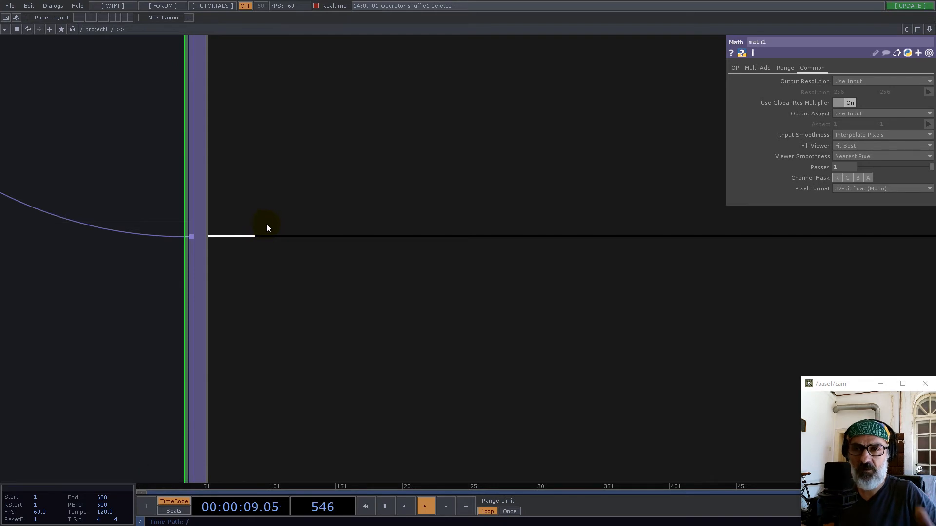
# Append a Limit TOP to the output of math1 and align it in a straight line with math1
pyautogui.scroll(-5, 267, 224)
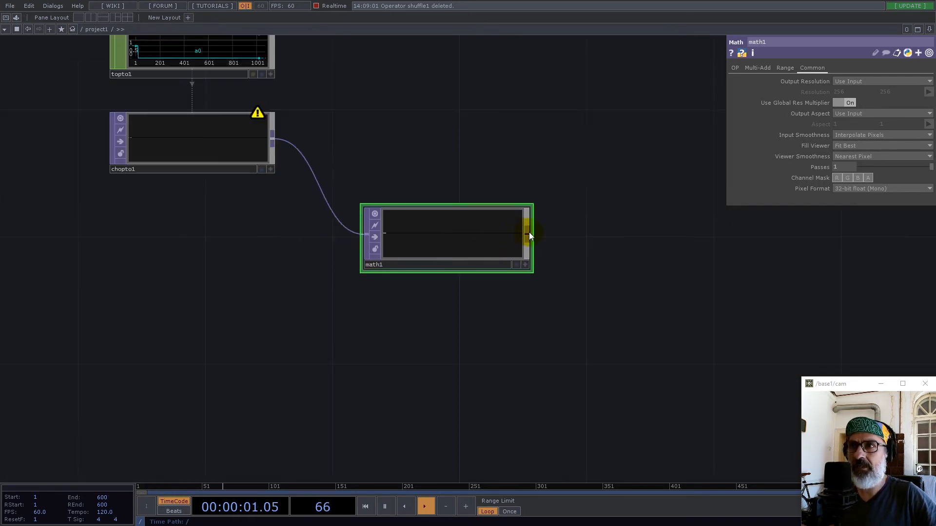
pyautogui.click(529, 235)
pyautogui.write('lim')
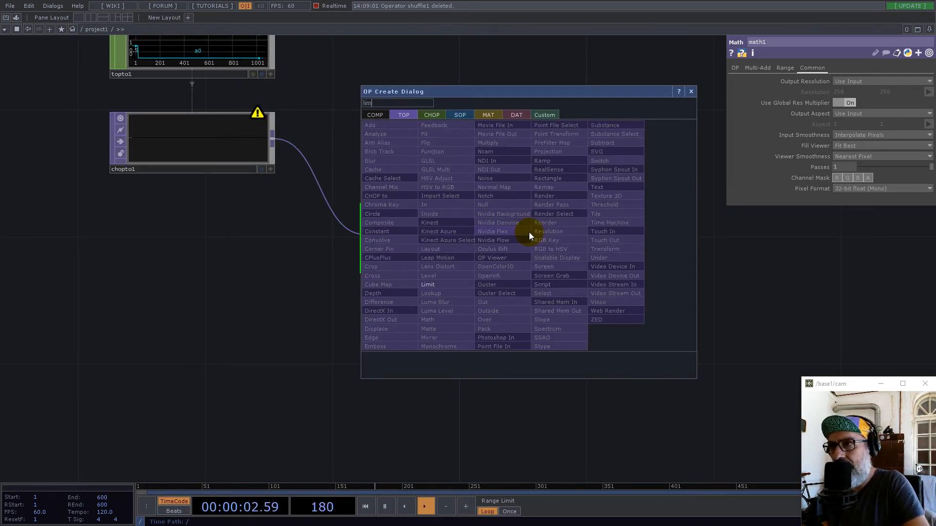
pyautogui.click(441, 288)
pyautogui.click(628, 237)
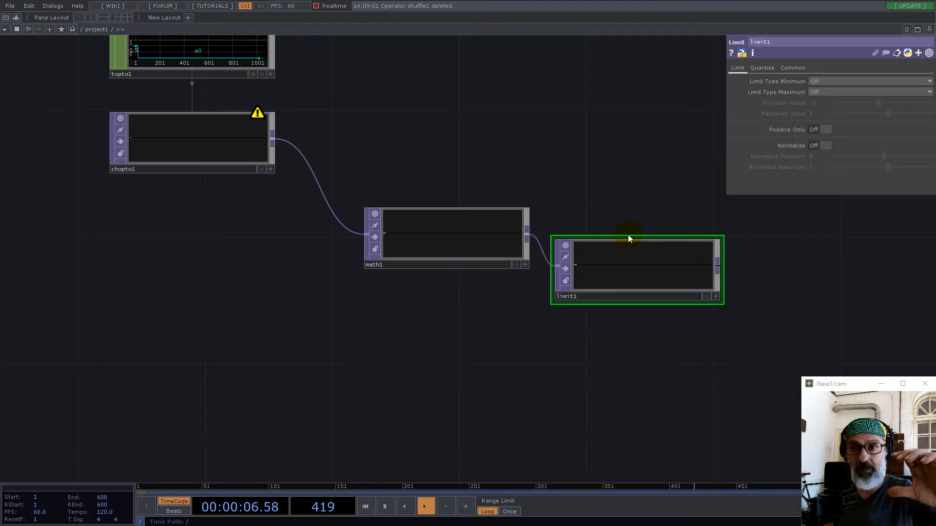
pyautogui.scroll(5, 395, 254)
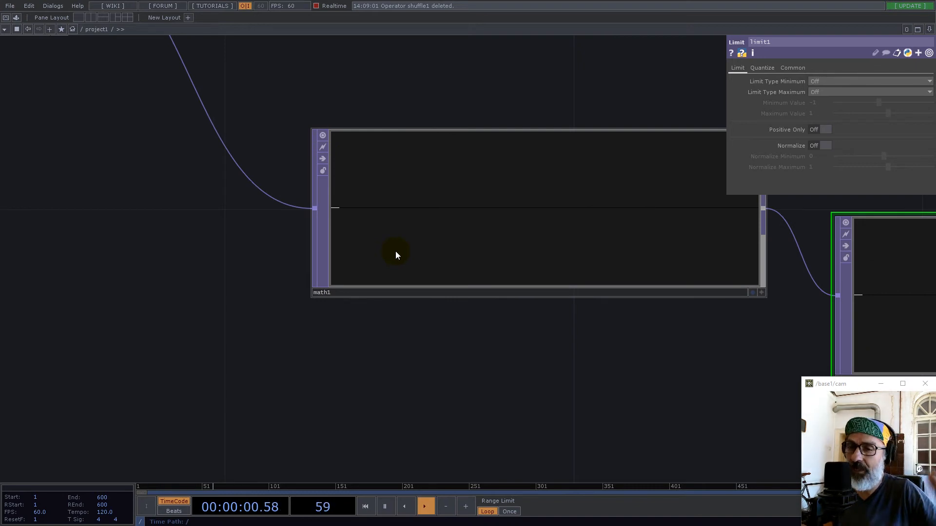
pyautogui.scroll(-5, 460, 267)
pyautogui.click(647, 263)
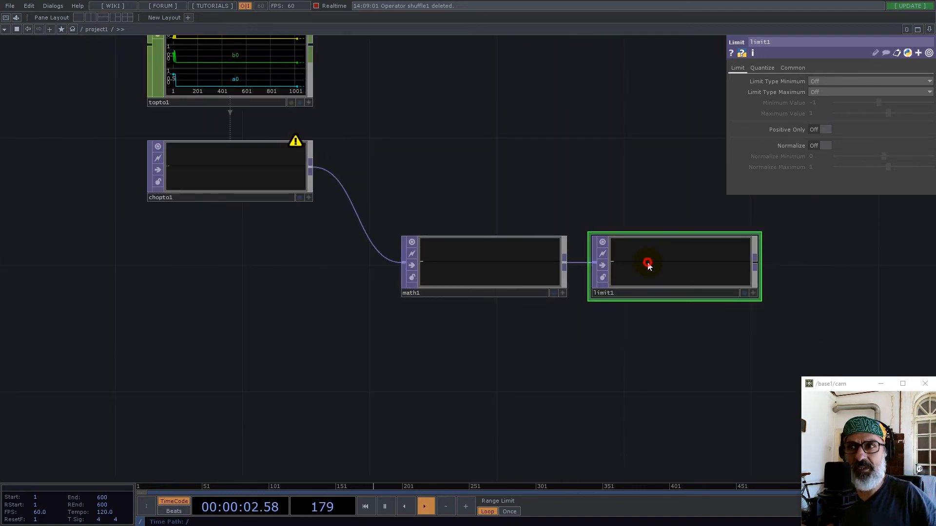
# Set both limit types of limit1 to Clamp and its Minimum Value to 0
pyautogui.click(826, 92)
pyautogui.click(821, 110)
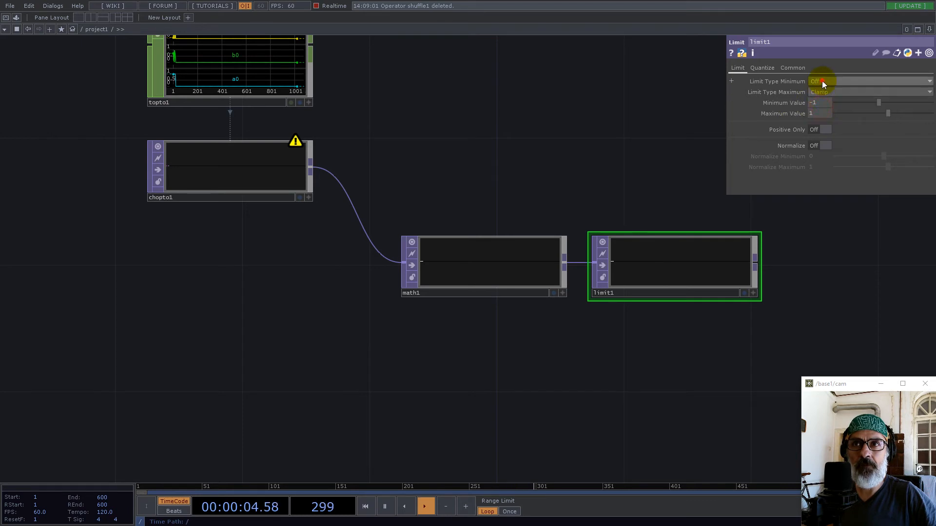
pyautogui.click(825, 81)
pyautogui.write('0')
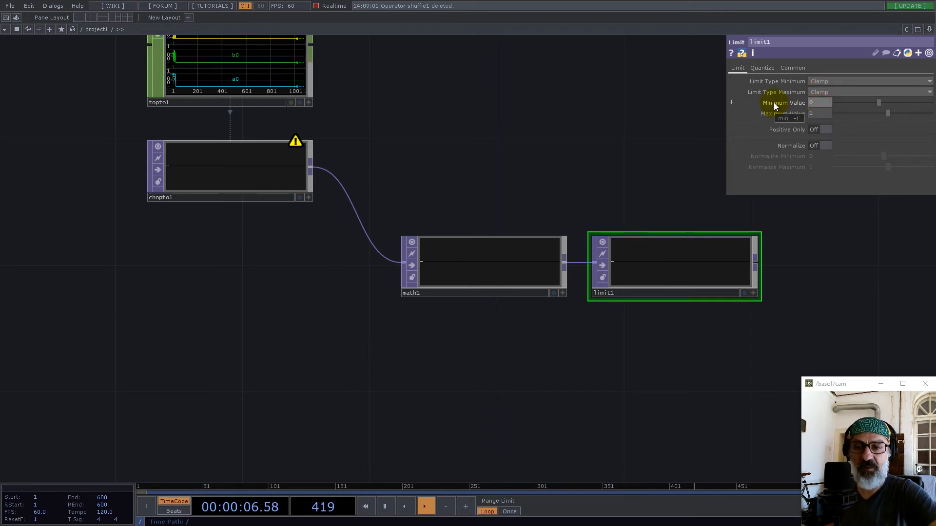
pyautogui.press('Return')
# Inspect the clamped pixel row of limit1 up close and set its Viewer Smoothness to Nearest Pixel
pyautogui.scroll(10, 750, 294)
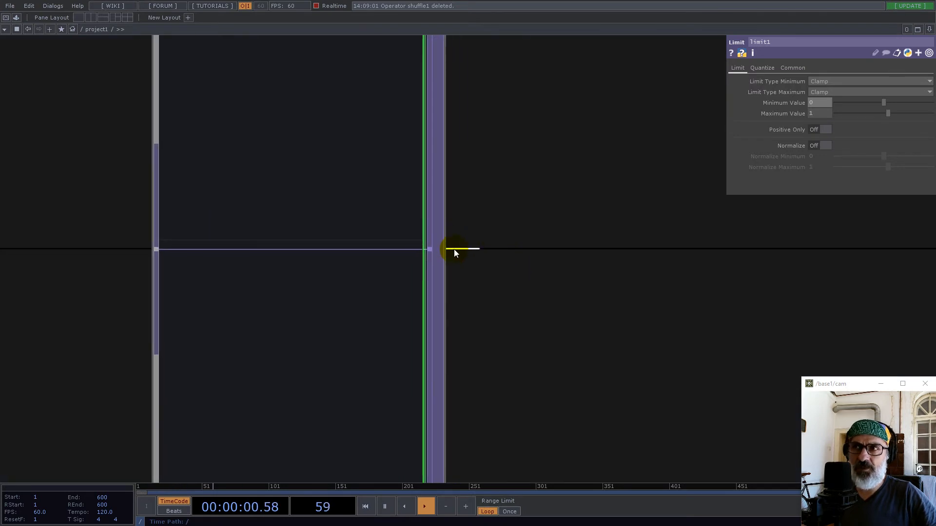
pyautogui.scroll(-8, 475, 250)
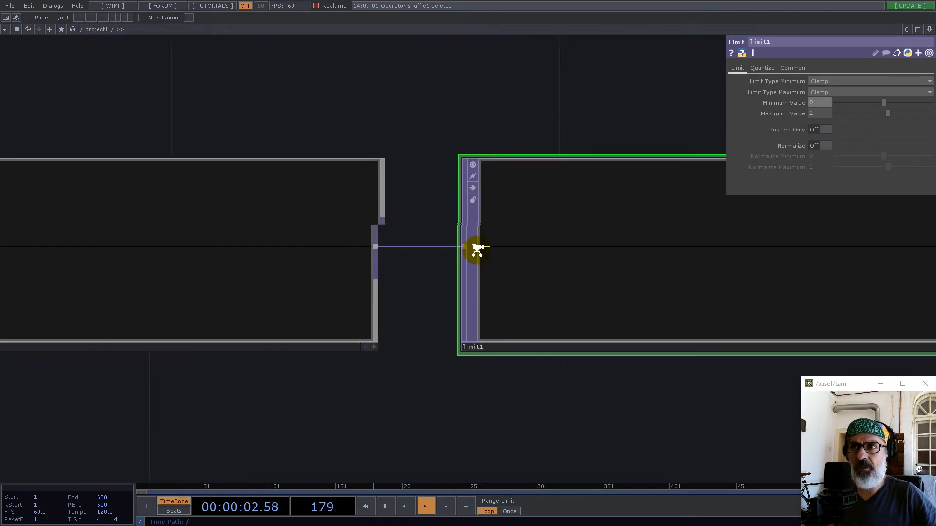
pyautogui.scroll(5, 475, 246)
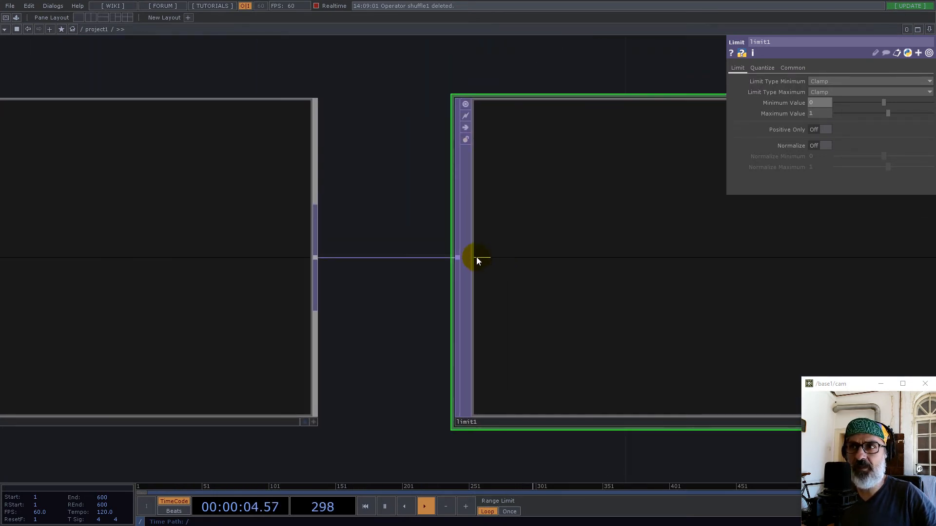
pyautogui.scroll(-5, 481, 259)
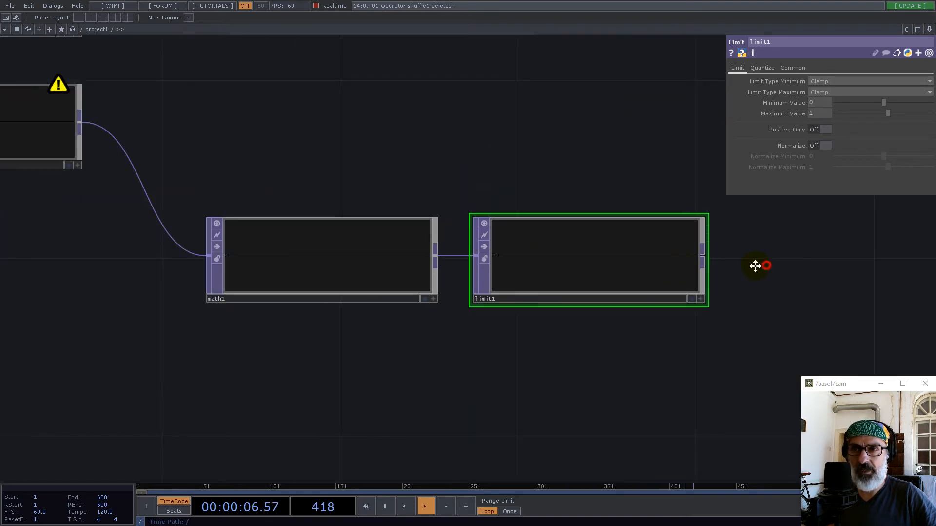
pyautogui.moveTo(756, 265); pyautogui.dragTo(659, 264)
pyautogui.click(790, 68)
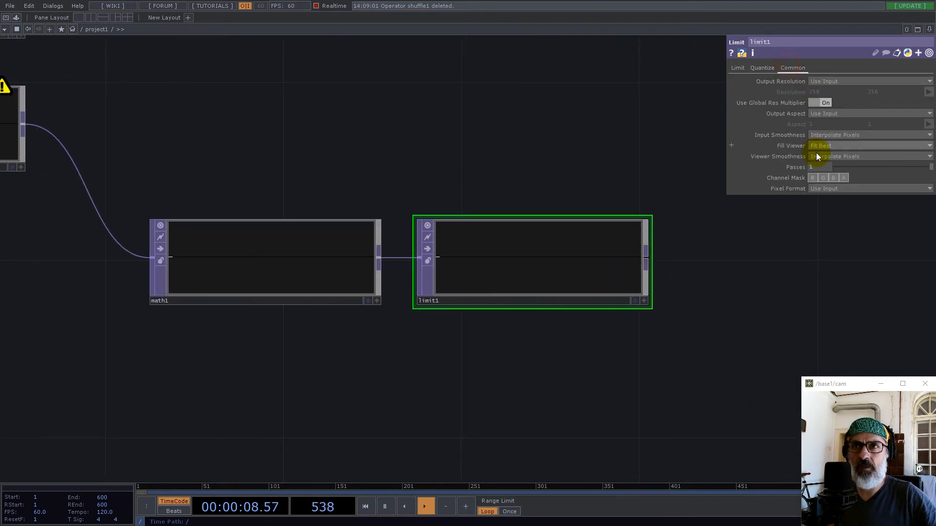
# Append an Analyze TOP to limit1 and set its Operation to Sum
pyautogui.rightClick(648, 258)
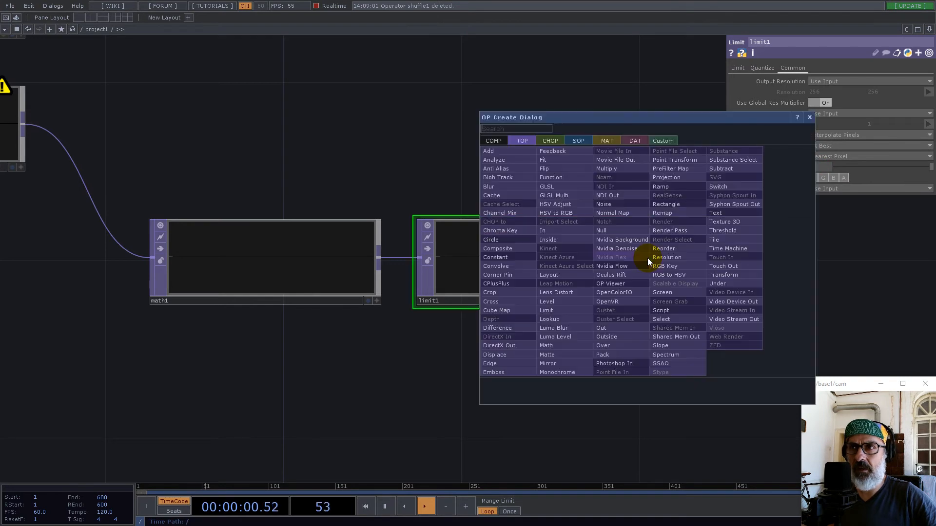
pyautogui.write('an')
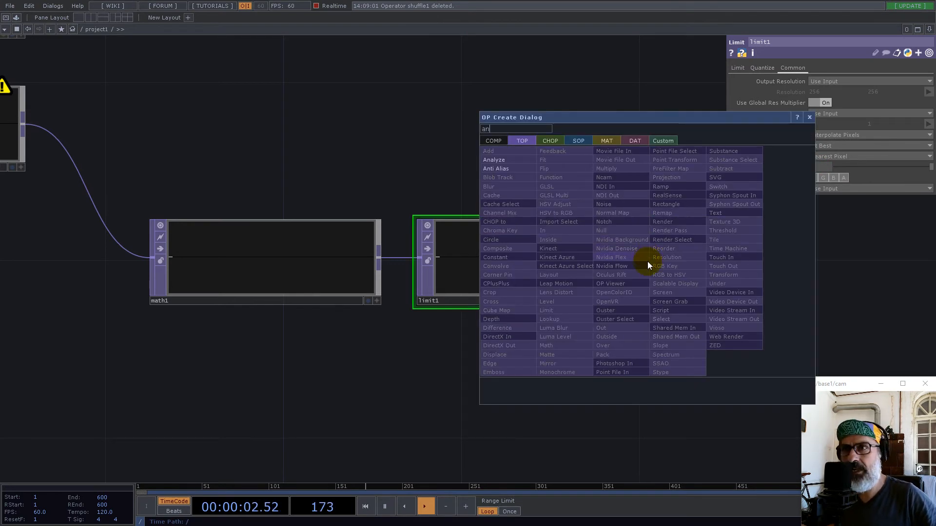
pyautogui.click(507, 160)
pyautogui.click(794, 260)
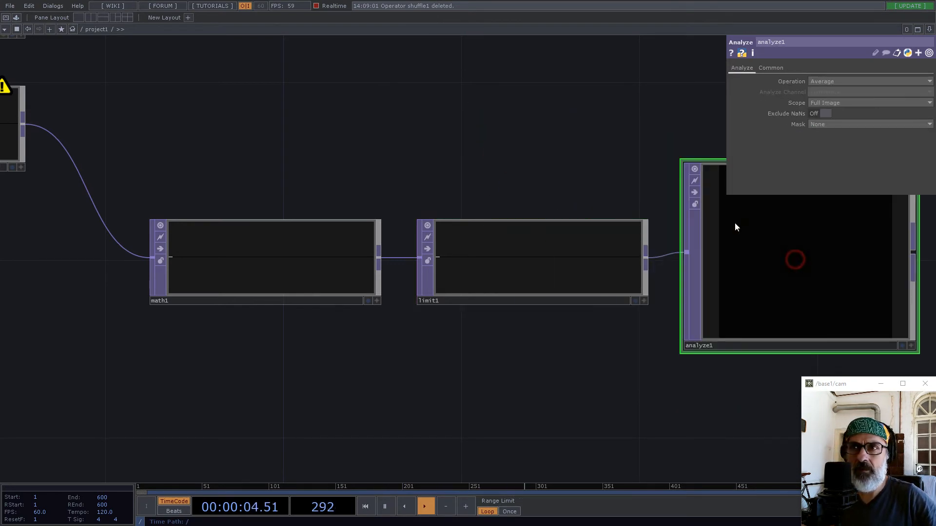
pyautogui.moveTo(608, 134); pyautogui.dragTo(335, 182)
pyautogui.click(560, 321)
pyautogui.click(823, 82)
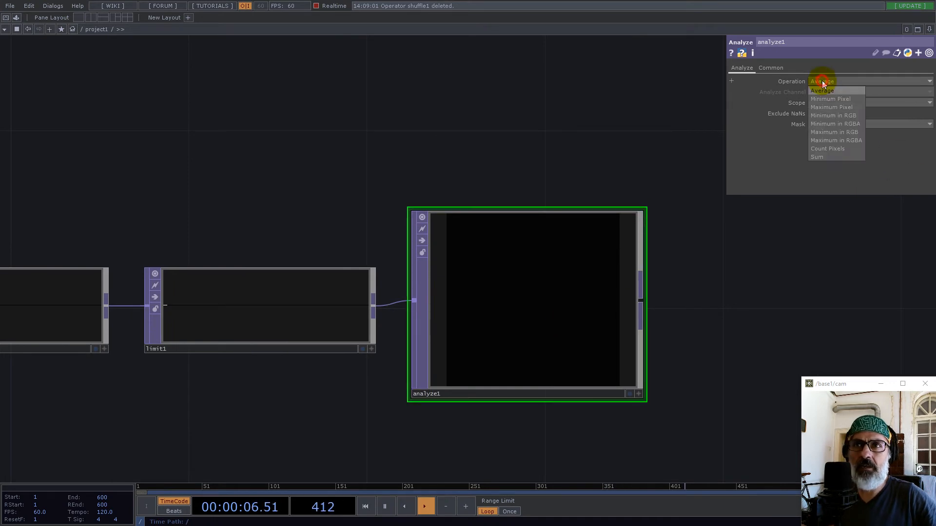
pyautogui.click(826, 156)
pyautogui.moveTo(727, 290); pyautogui.dragTo(537, 215)
pyautogui.rightClick(448, 221)
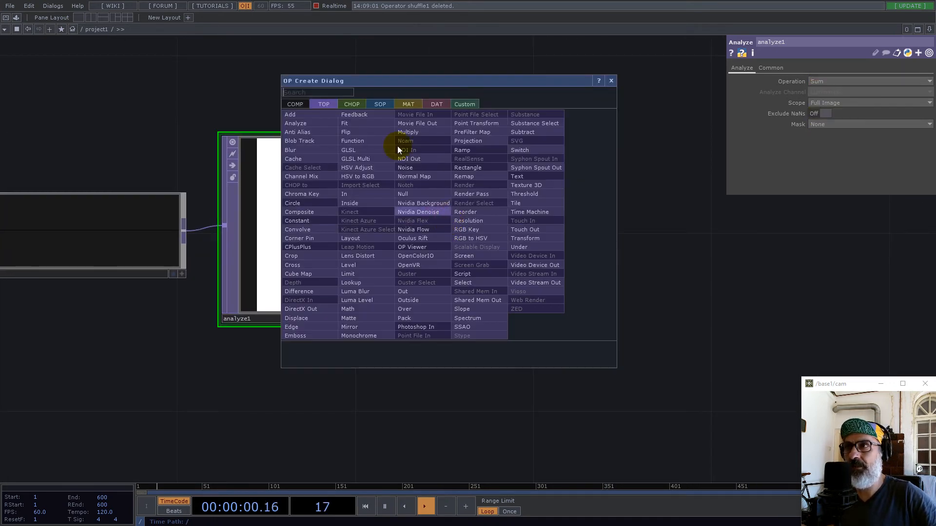
pyautogui.click(354, 105)
pyautogui.click(306, 115)
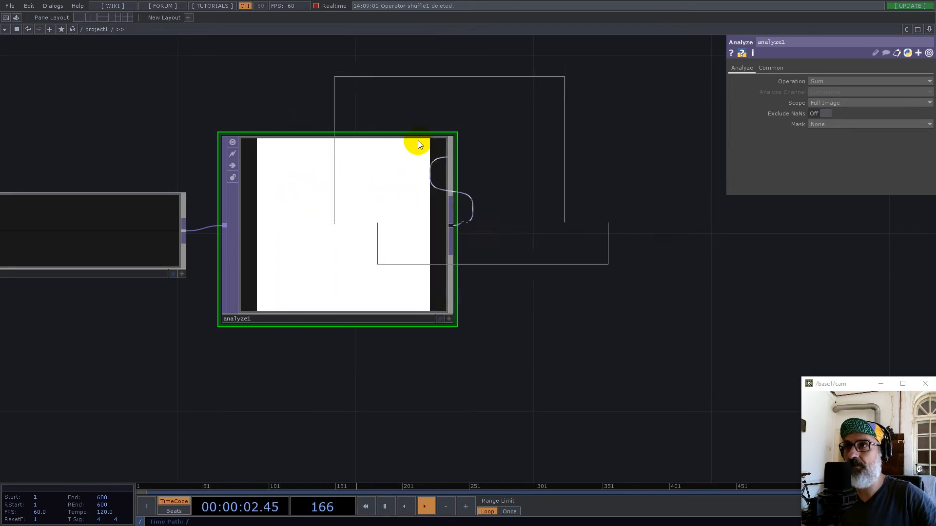
pyautogui.press('Escape')
# Create a TOP to CHOP from the output of analyze1 and place it beside that node
pyautogui.rightClick(451, 230)
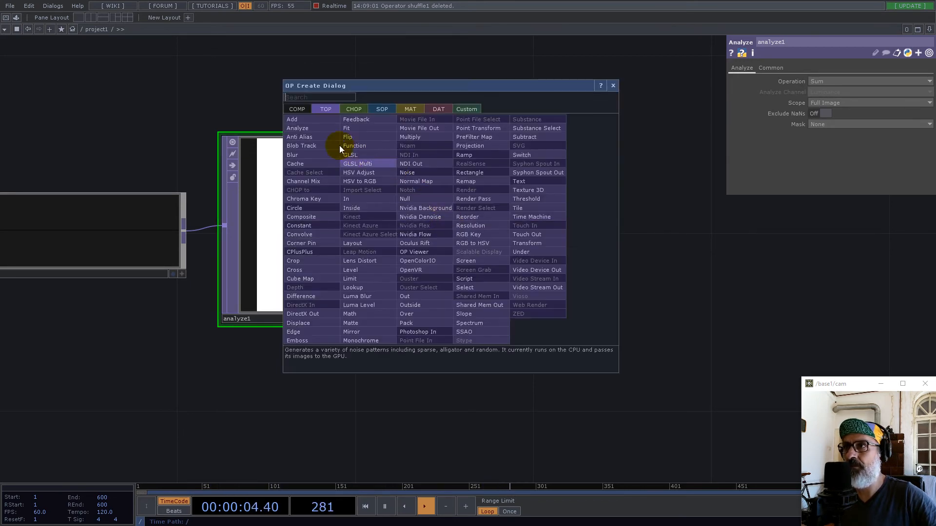
pyautogui.click(353, 109)
pyautogui.click(294, 130)
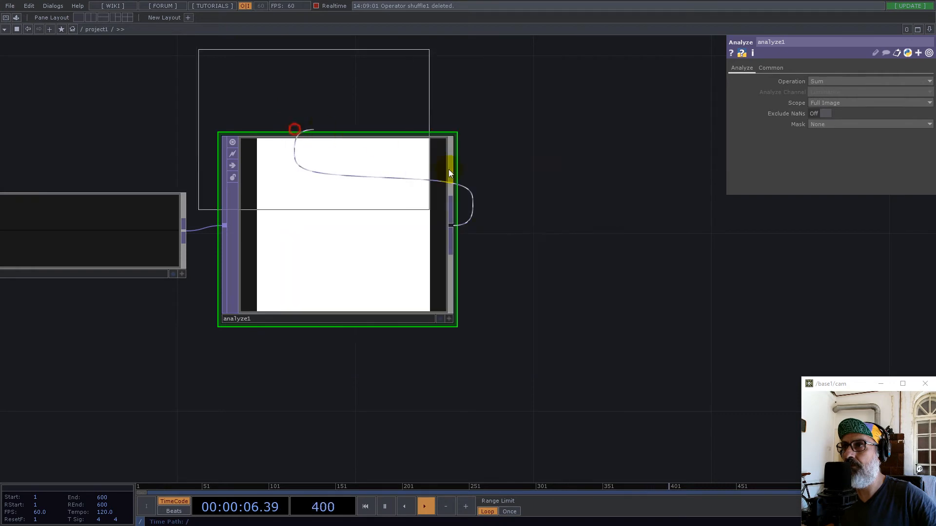
pyautogui.click(592, 229)
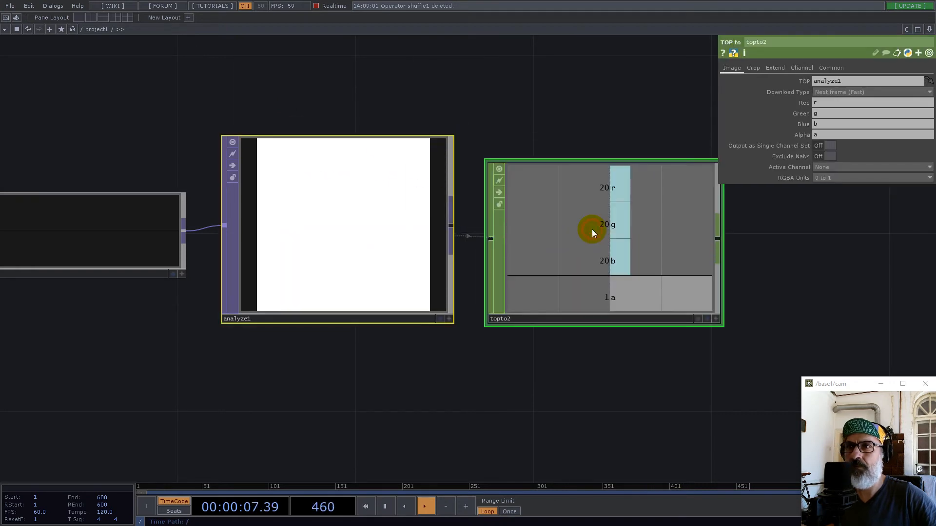
# Clear the Green, Blue and Alpha channel names of topto2, keeping only the red channel
pyautogui.click(841, 113)
pyautogui.press('BackSpace')
pyautogui.click(825, 124)
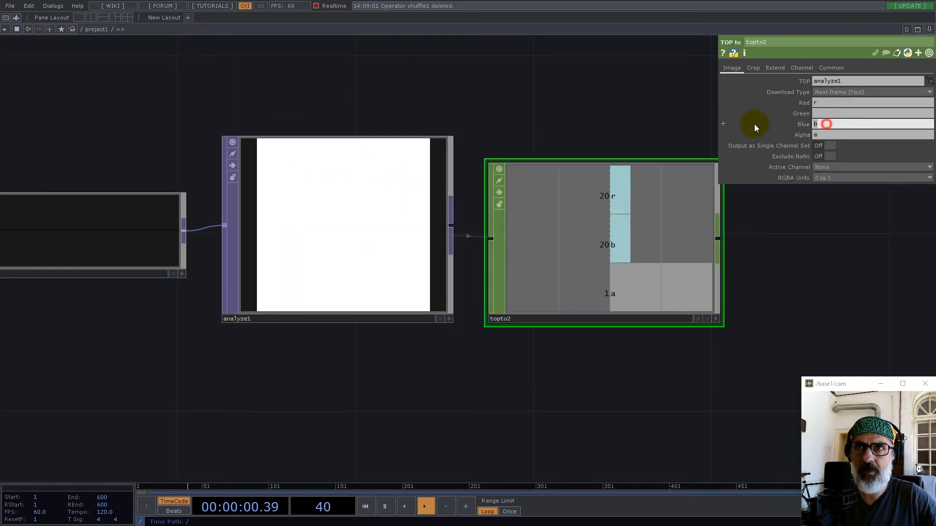
pyautogui.press('BackSpace')
pyautogui.click(829, 134)
pyautogui.press('BackSpace')
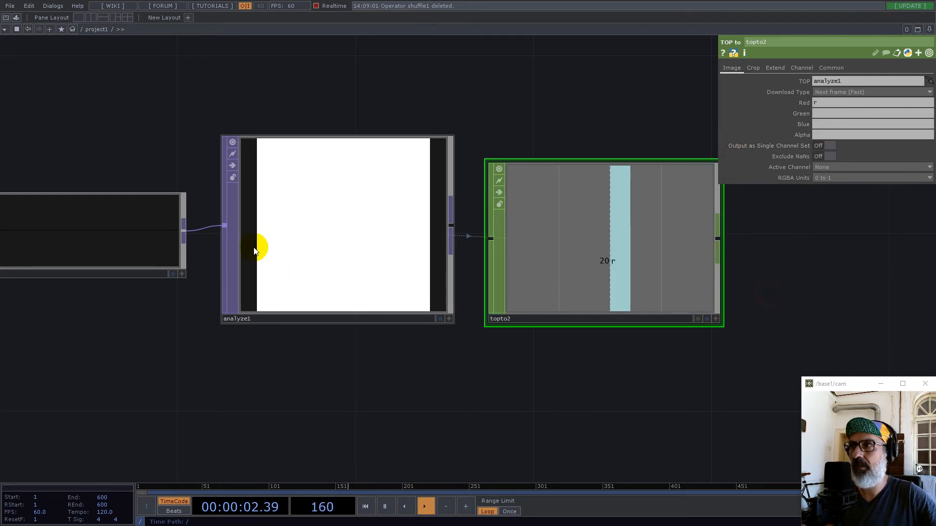
# Clear the Alpha channel name of topto1, the TOP to CHOP that reads null1
pyautogui.moveTo(158, 247); pyautogui.dragTo(469, 86, button='middle')
pyautogui.moveTo(527, 89); pyautogui.dragTo(613, 113)
pyautogui.scroll(-5, 688, 252)
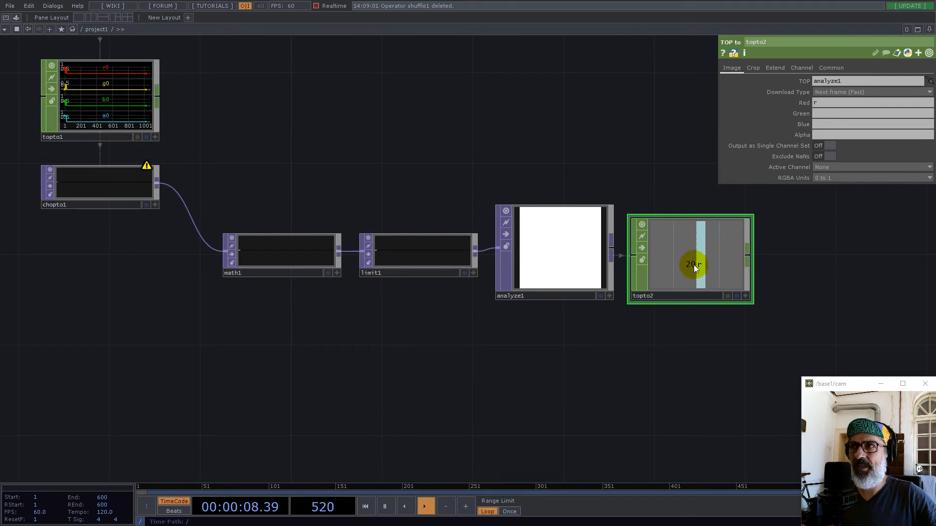
pyautogui.click(158, 184)
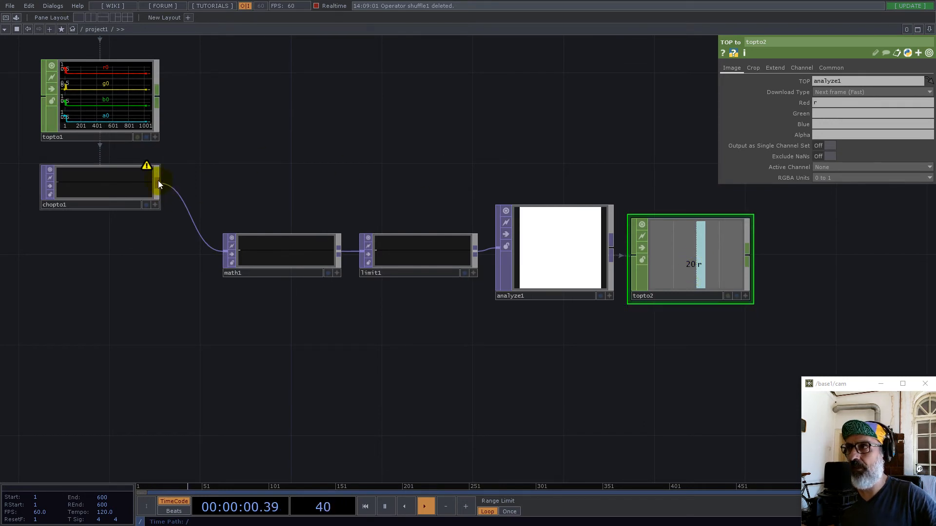
pyautogui.moveTo(234, 136); pyautogui.dragTo(468, 186)
pyautogui.scroll(4, 297, 219)
pyautogui.click(382, 254)
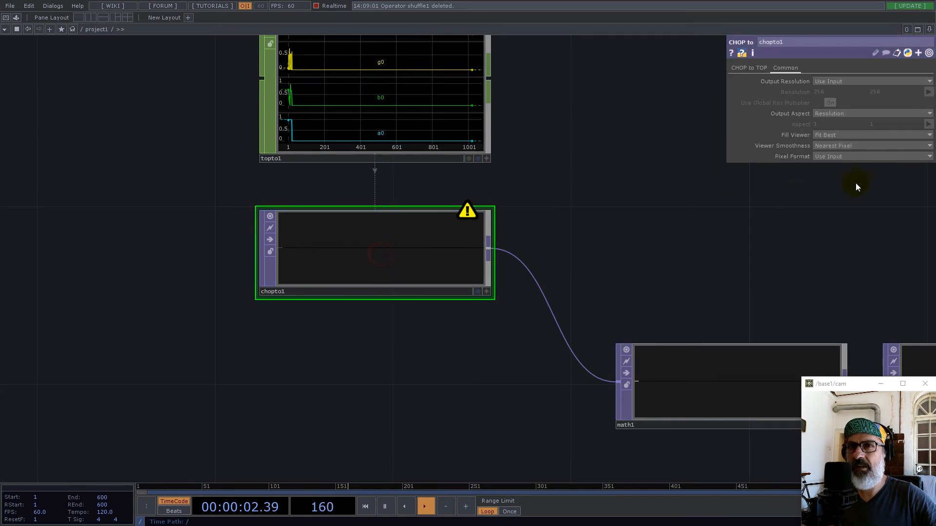
pyautogui.click(400, 123)
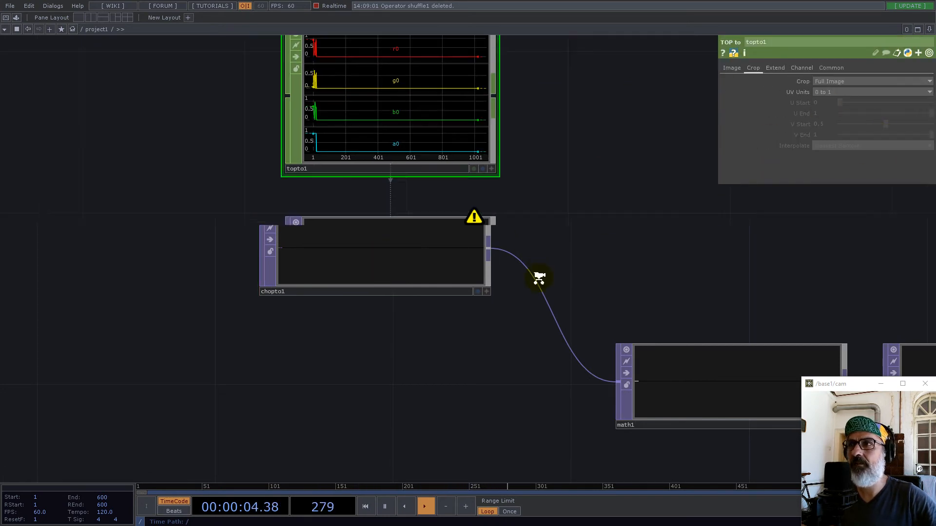
pyautogui.scroll(-2, 539, 271)
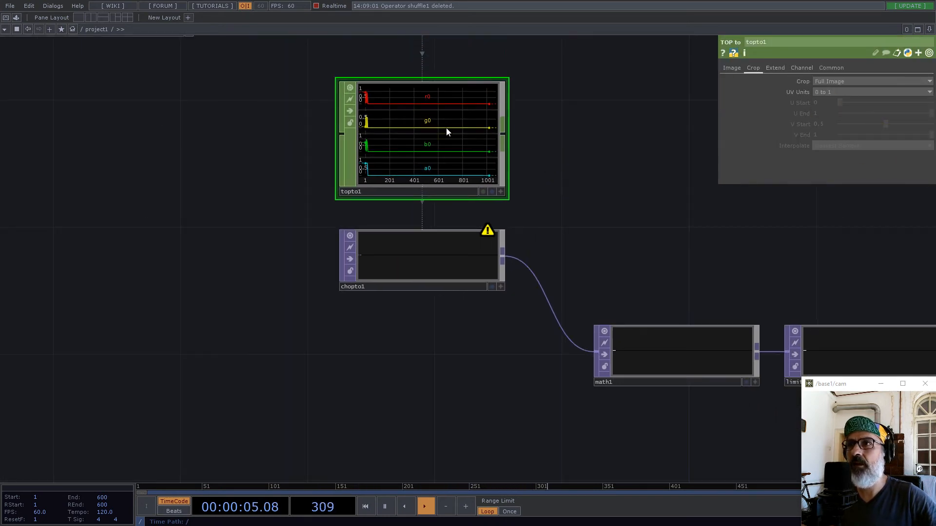
pyautogui.click(731, 68)
pyautogui.click(836, 134)
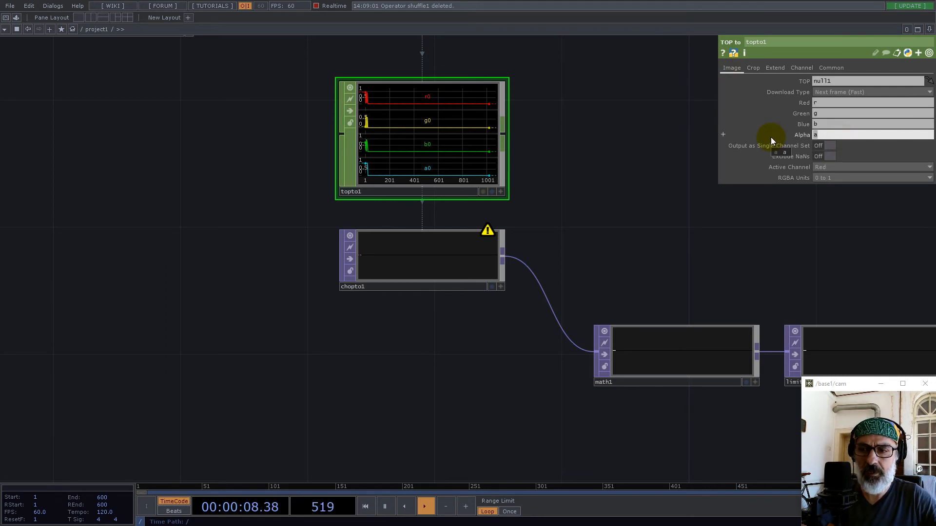
pyautogui.press('BackSpace')
# Check the size and pixel format of noise1 in its operator info
pyautogui.scroll(-5, 455, 286)
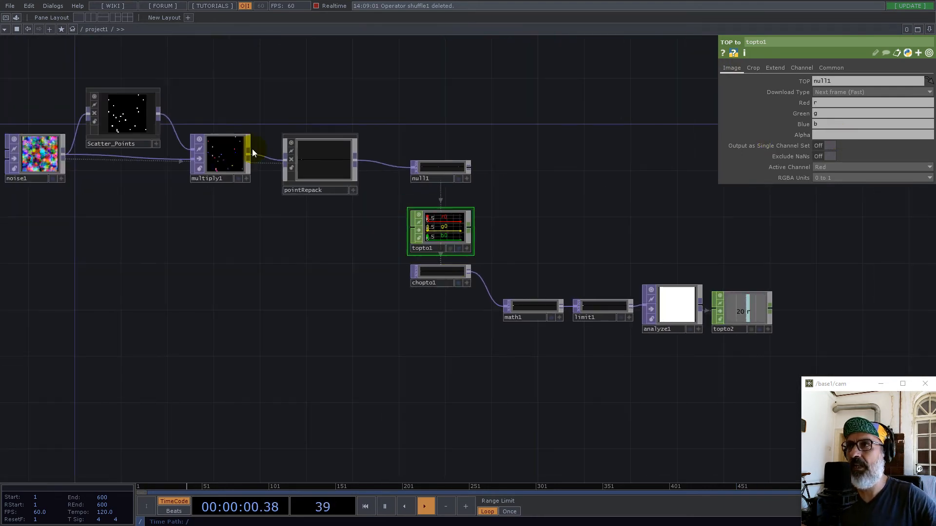
pyautogui.middleClick(31, 163)
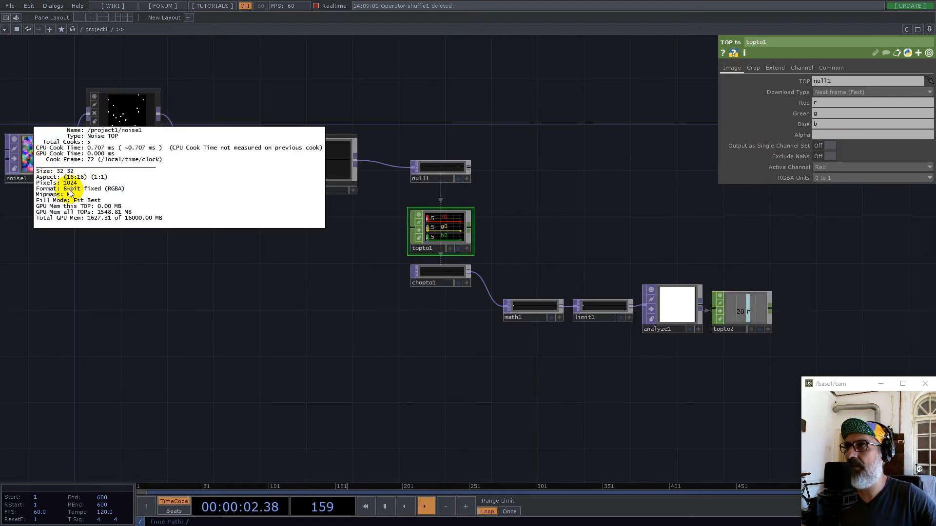
# Set the pixel format of noise1 to 32-bit float (RGB)
pyautogui.click(30, 156)
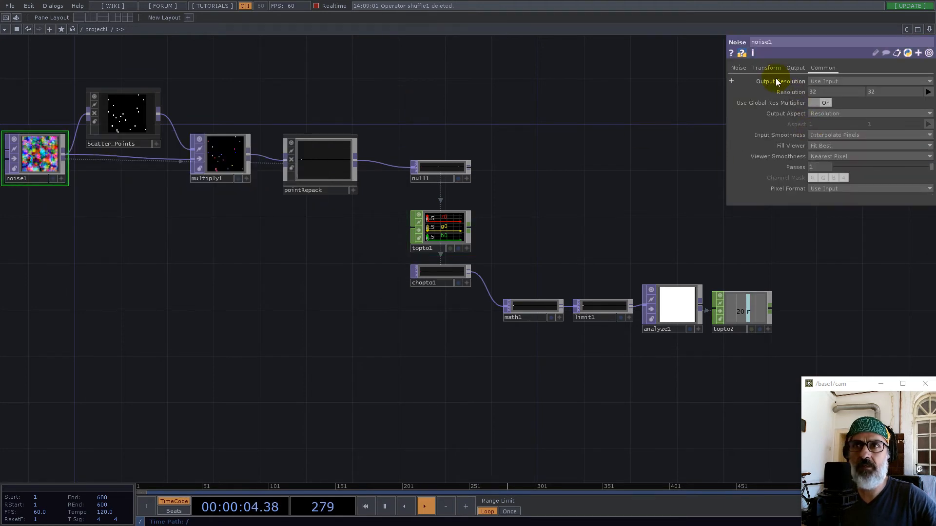
pyautogui.click(742, 68)
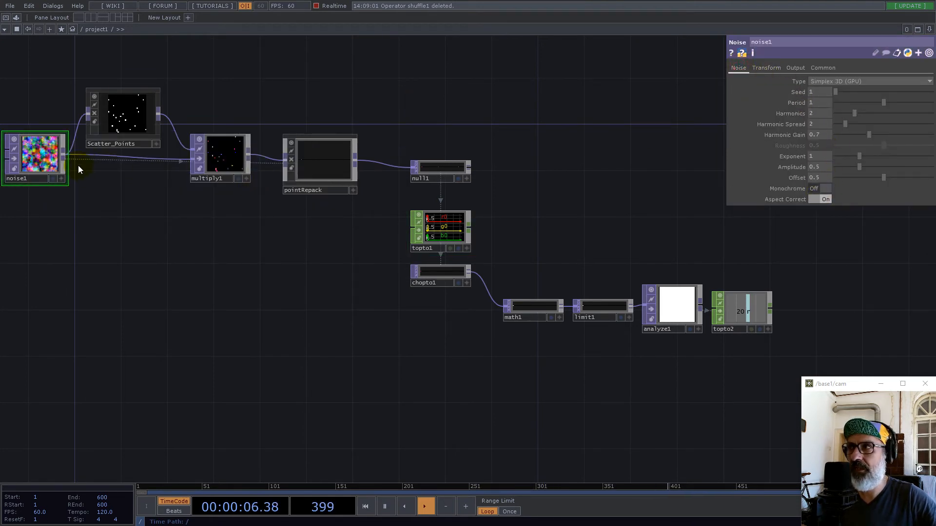
pyautogui.click(823, 68)
pyautogui.click(834, 189)
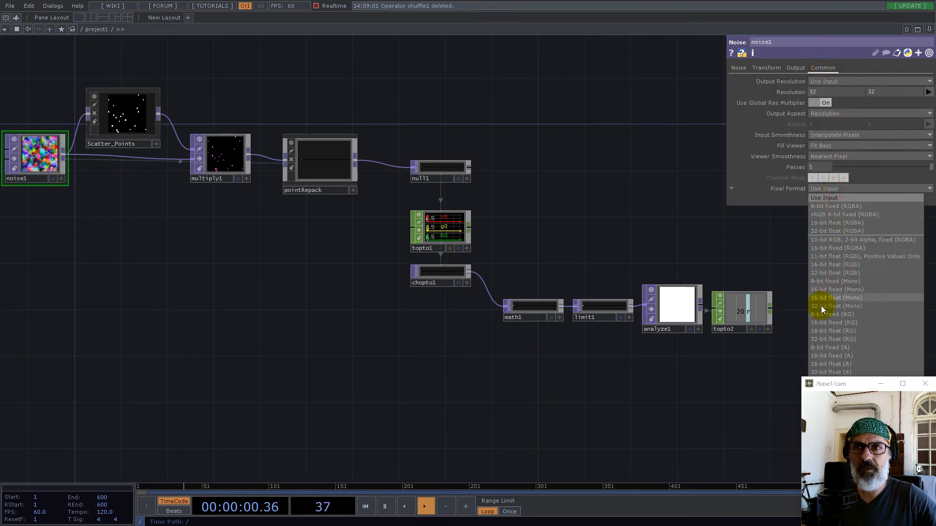
pyautogui.click(843, 273)
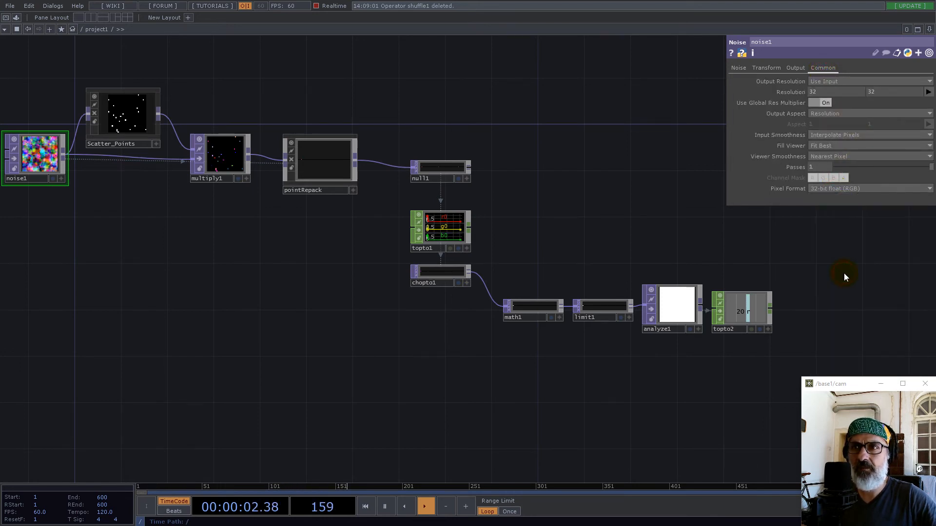
# Examine the red, green and blue channel graphs of topto1 up close
pyautogui.click(520, 230)
pyautogui.scroll(5, 596, 312)
pyautogui.moveTo(508, 223); pyautogui.dragTo(615, 134)
pyautogui.moveTo(535, 99); pyautogui.dragTo(816, 360)
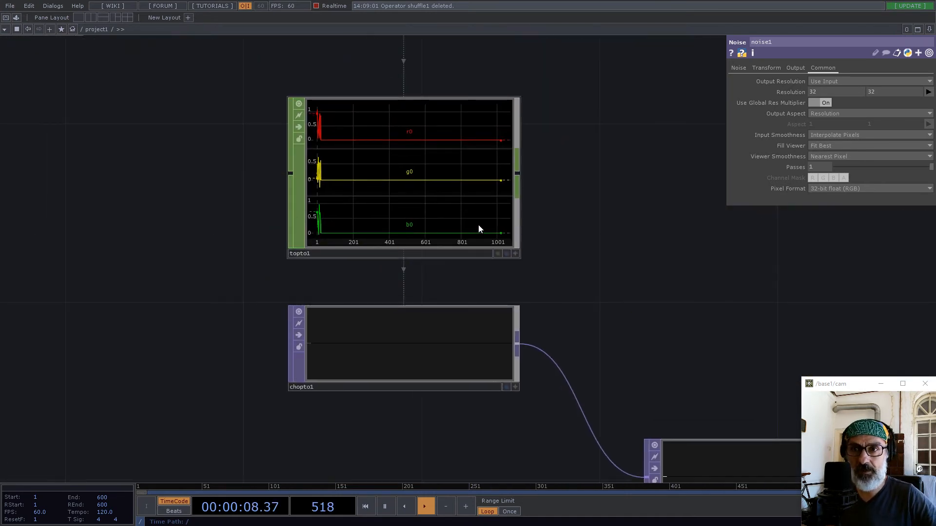
pyautogui.click(548, 230)
pyautogui.scroll(-5, 320, 225)
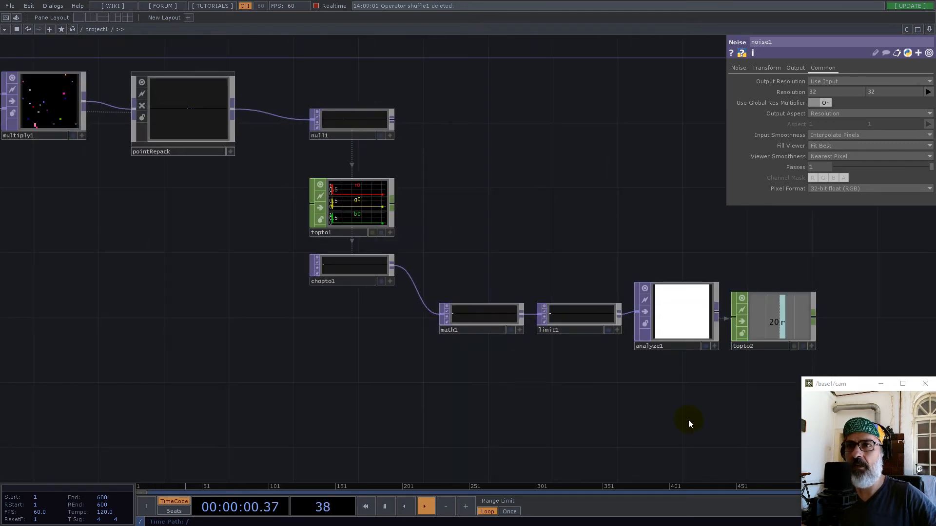
# Add a Crop TOP to the output of chopto1 and place it above topto2
pyautogui.moveTo(724, 374); pyautogui.dragTo(417, 357)
pyautogui.scroll(3, 418, 341)
pyautogui.moveTo(312, 167); pyautogui.dragTo(527, 227)
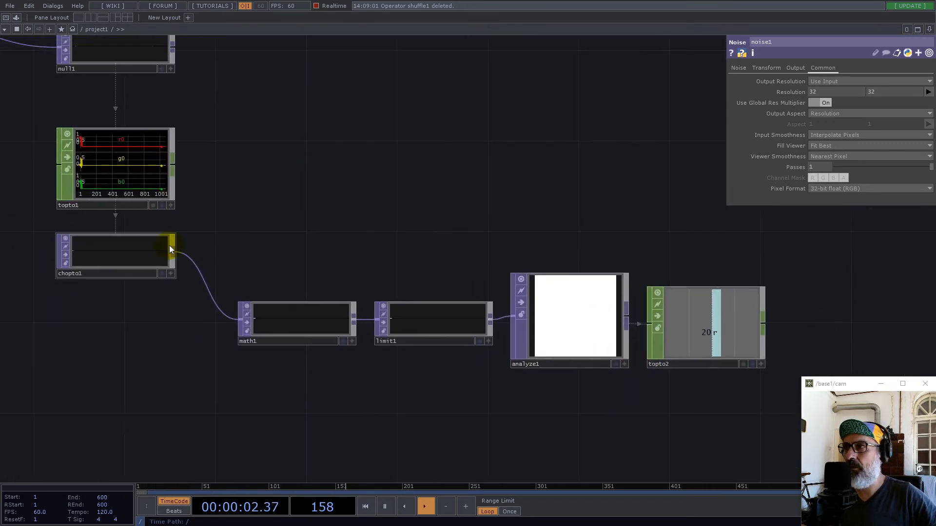
pyautogui.rightClick(174, 251)
pyautogui.write('cr')
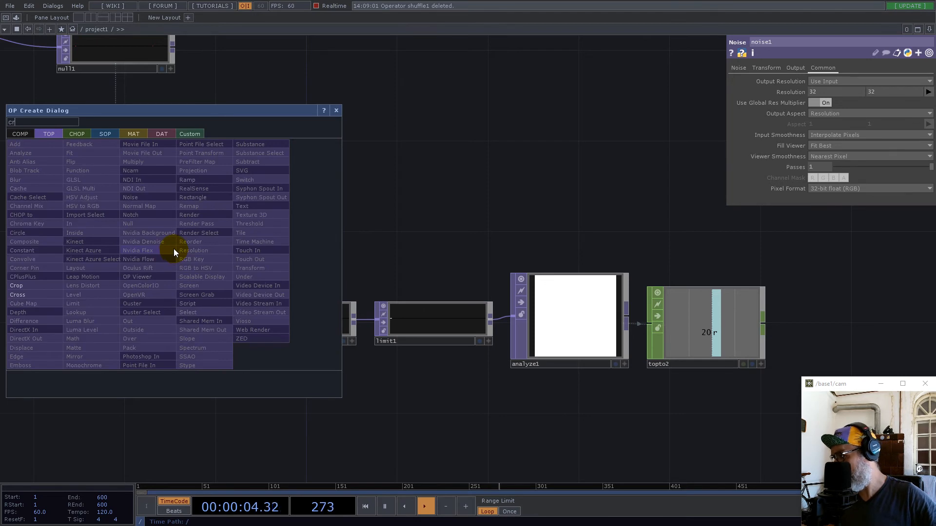
pyautogui.click(16, 285)
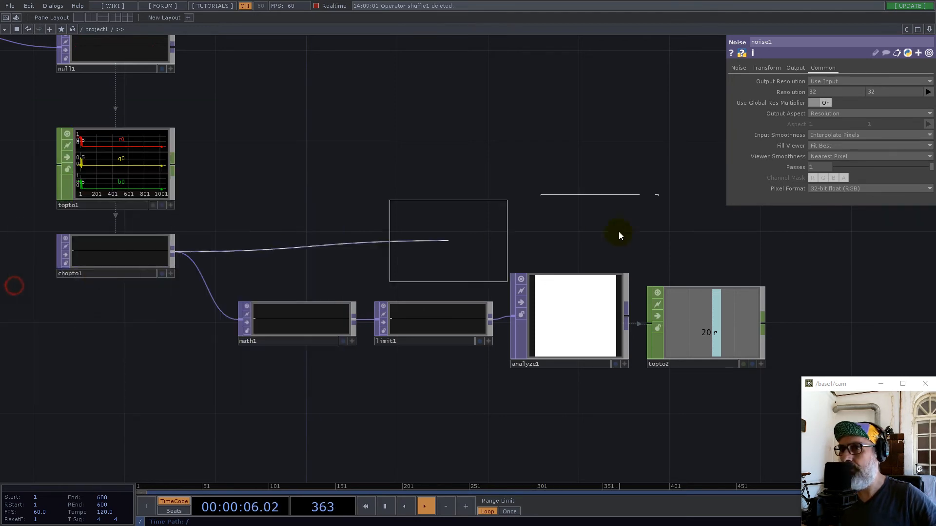
pyautogui.click(706, 227)
pyautogui.moveTo(817, 257); pyautogui.dragTo(690, 280)
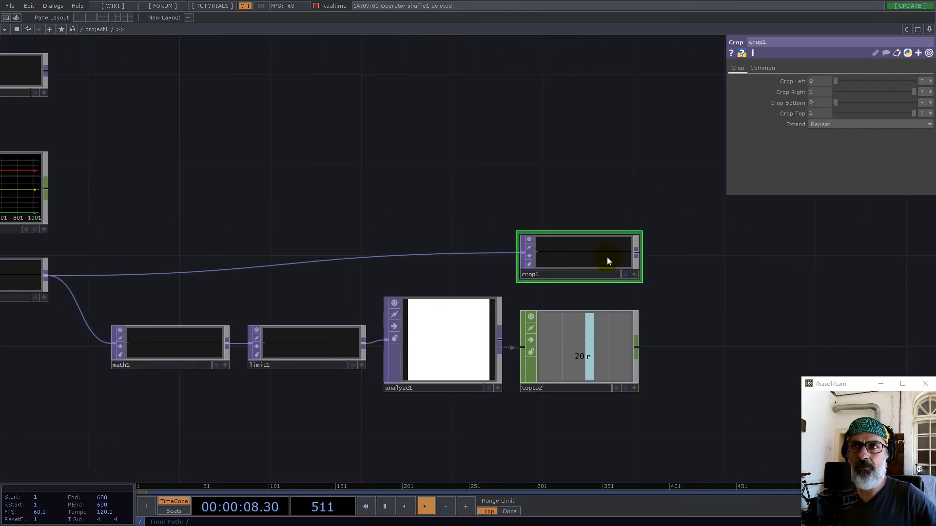
# Switch the Crop Right unit of crop1 to pixels and drive its value with the r channel of topto2
pyautogui.click(924, 92)
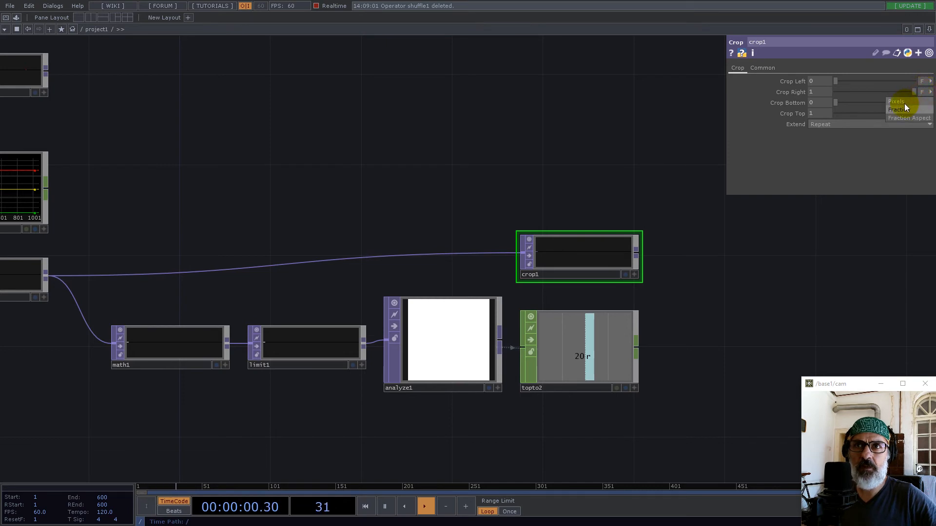
pyautogui.click(905, 104)
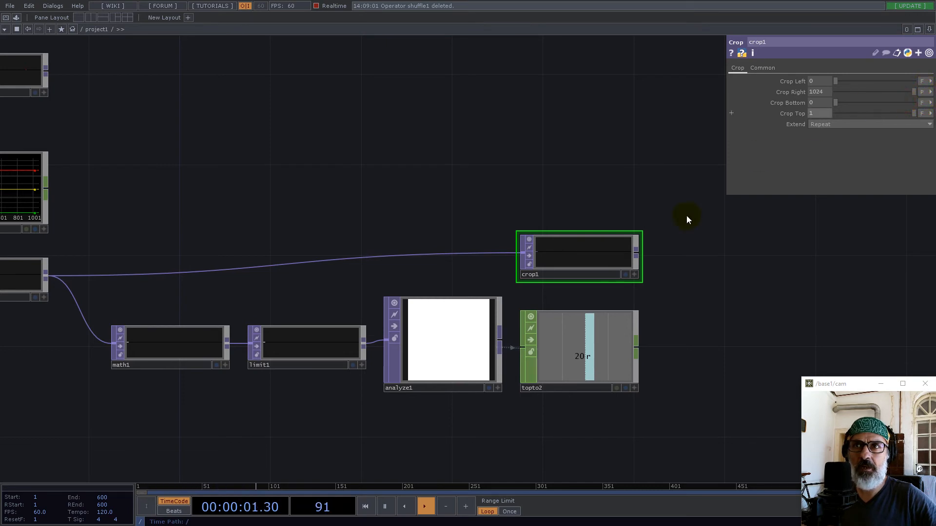
pyautogui.click(635, 390)
pyautogui.moveTo(577, 366); pyautogui.dragTo(820, 93)
pyautogui.click(824, 93)
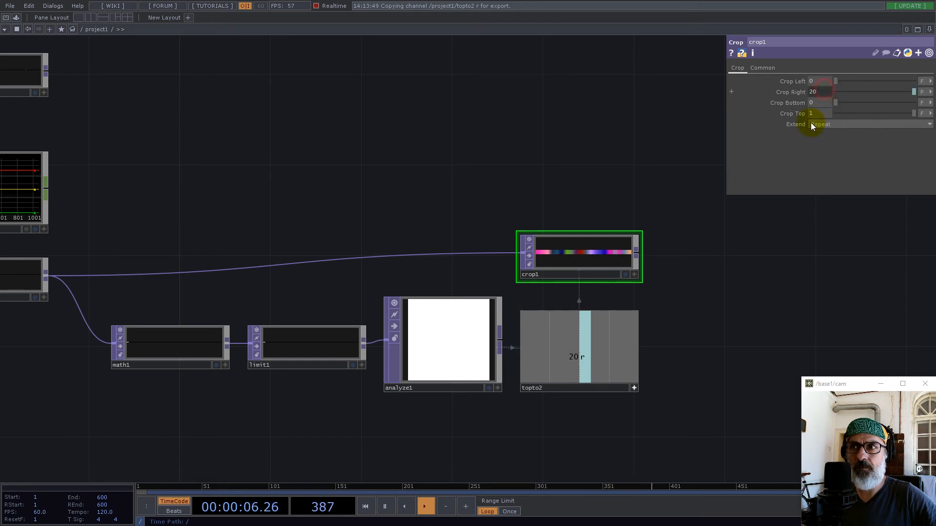
# Set the viewer smoothness of crop1 to Nearest Pixel
pyautogui.moveTo(771, 295); pyautogui.dragTo(617, 274)
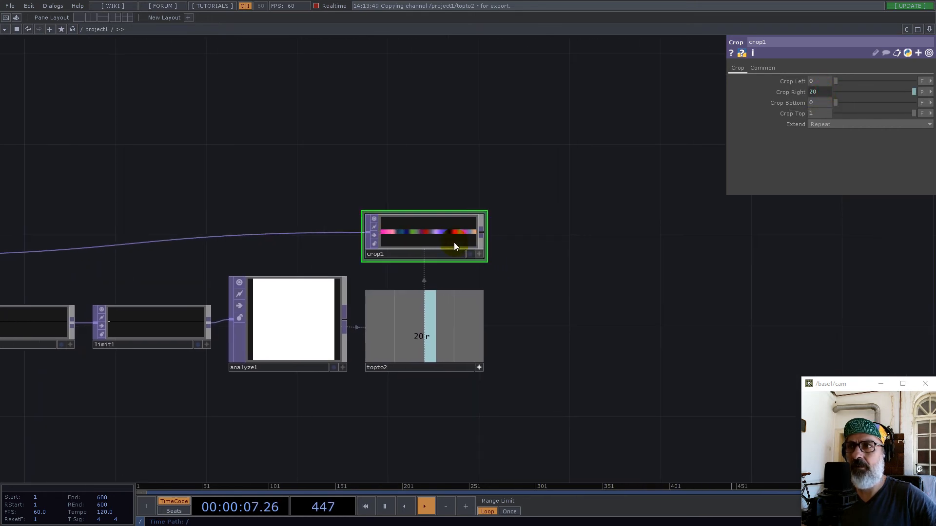
pyautogui.click(763, 68)
pyautogui.click(836, 156)
pyautogui.click(829, 166)
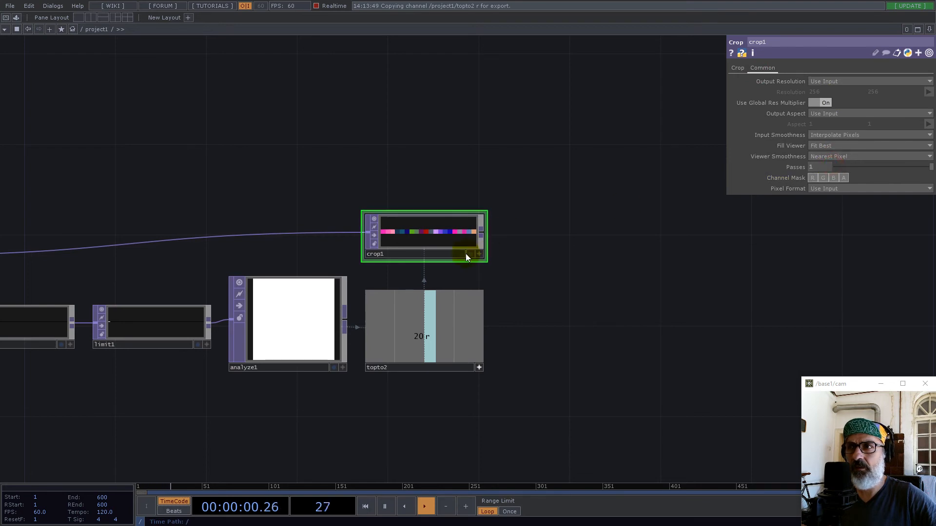
# Add a Math CHOP to the output of topto2 and place it beside that node
pyautogui.scroll(3, 468, 252)
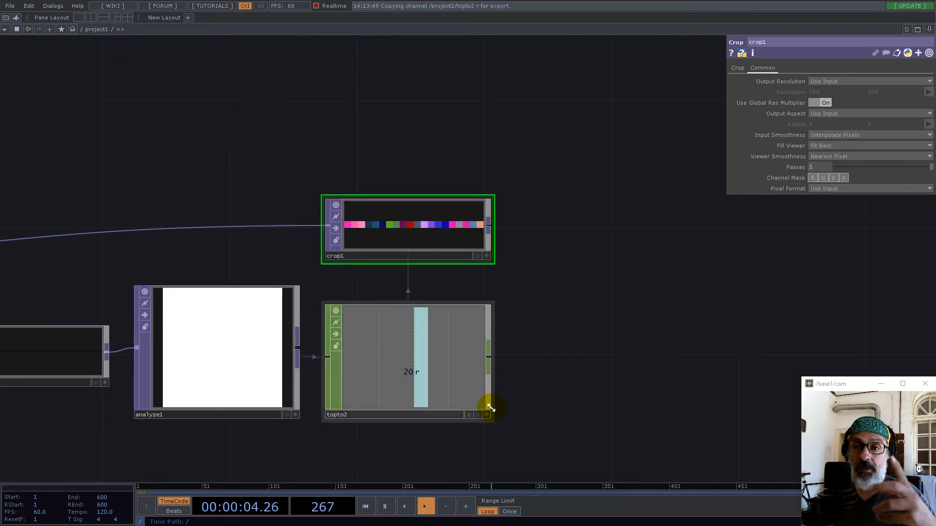
pyautogui.rightClick(489, 357)
pyautogui.write('mat')
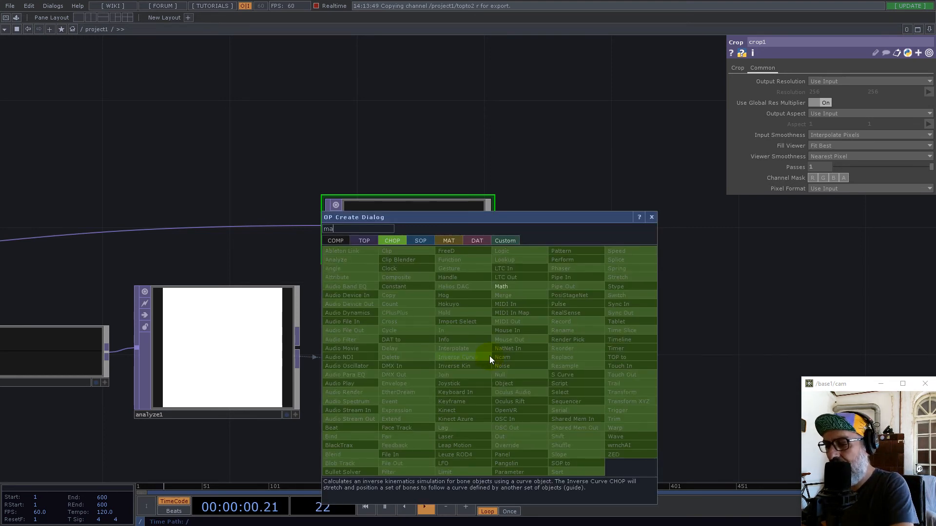
pyautogui.click(516, 288)
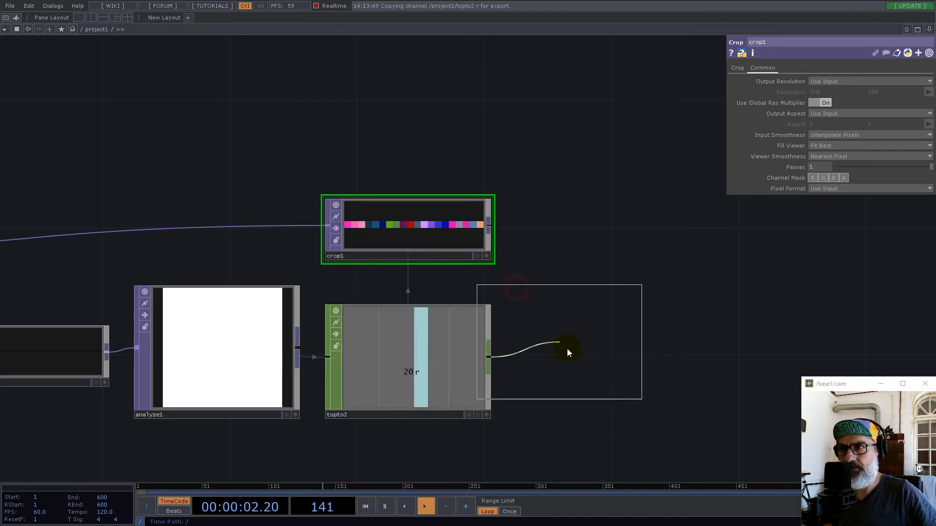
pyautogui.click(597, 362)
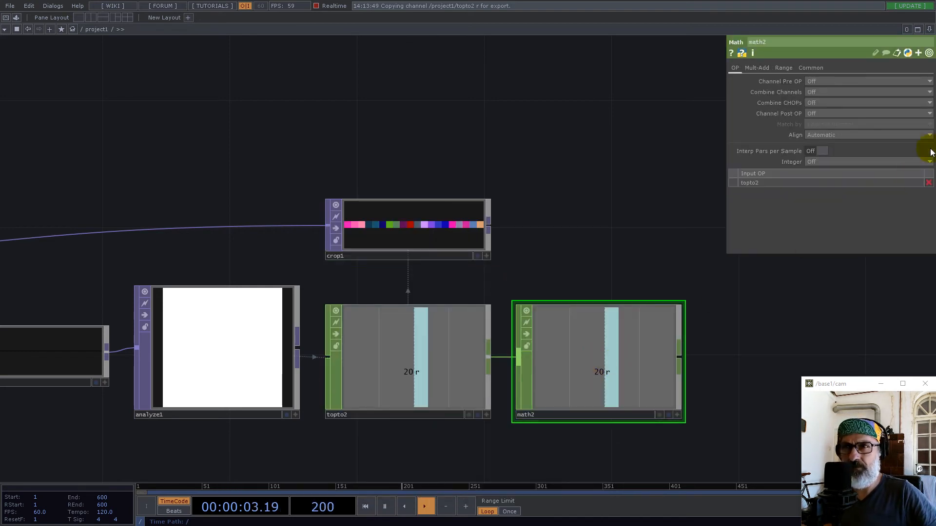
# Set the Channel Pre OP of math2 to Root and its Integer option to Ceiling
pyautogui.click(818, 91)
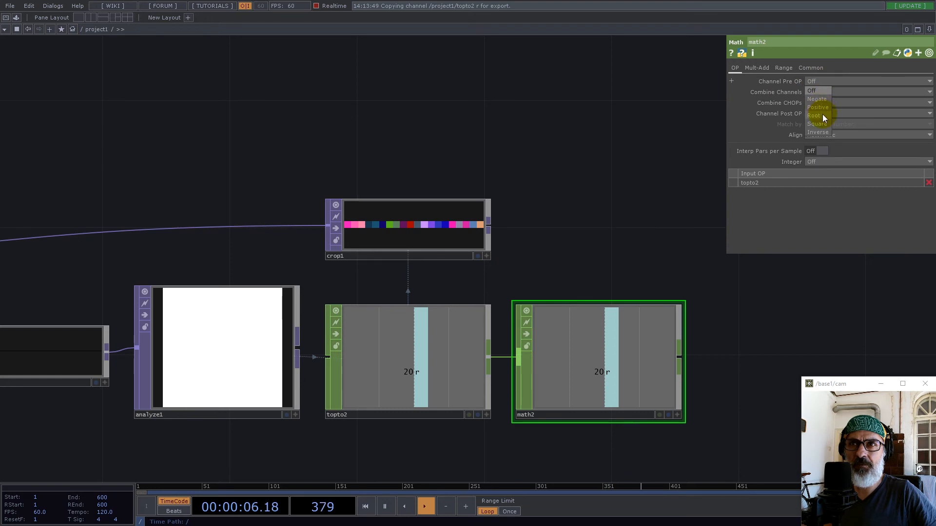
pyautogui.click(823, 115)
pyautogui.click(821, 162)
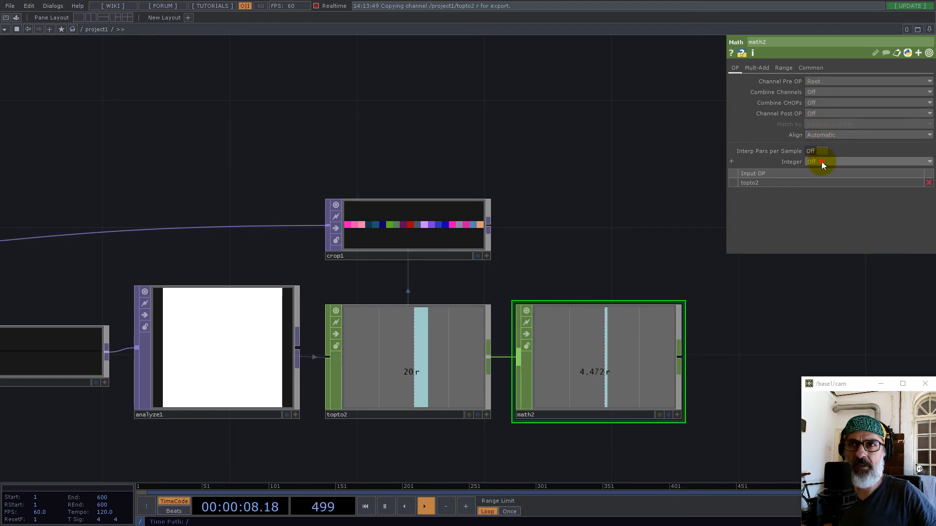
pyautogui.click(820, 177)
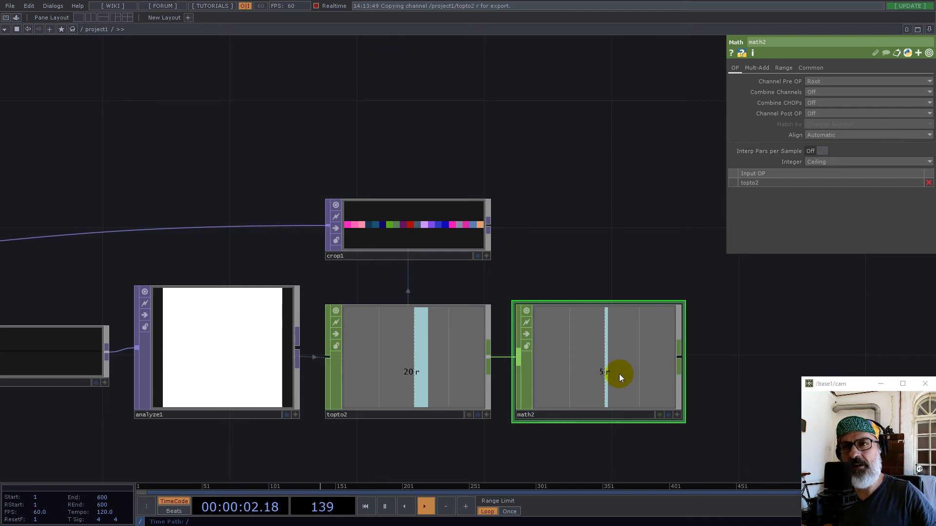
# Add a second pointRepack component from the PointClouds palette, connect crop1 to its input and place it above math2
pyautogui.moveTo(602, 266); pyautogui.dragTo(232, 230)
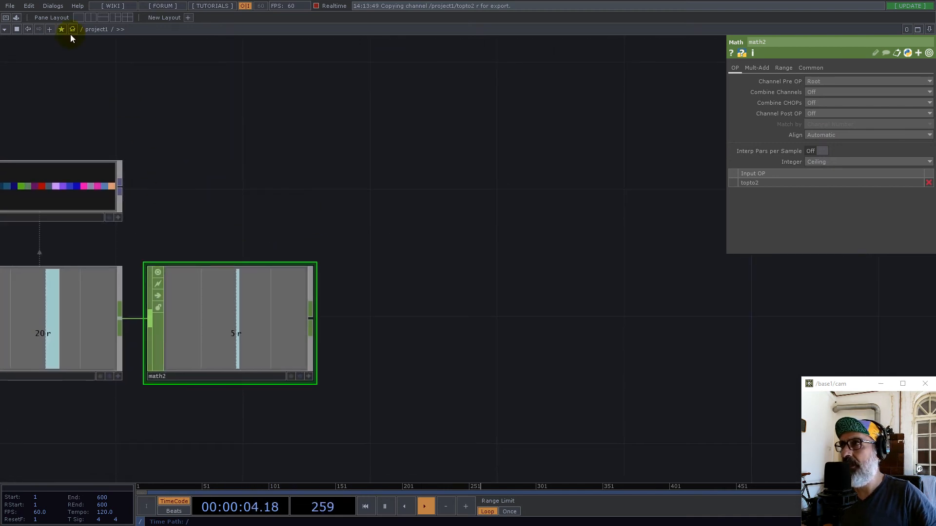
pyautogui.click(17, 18)
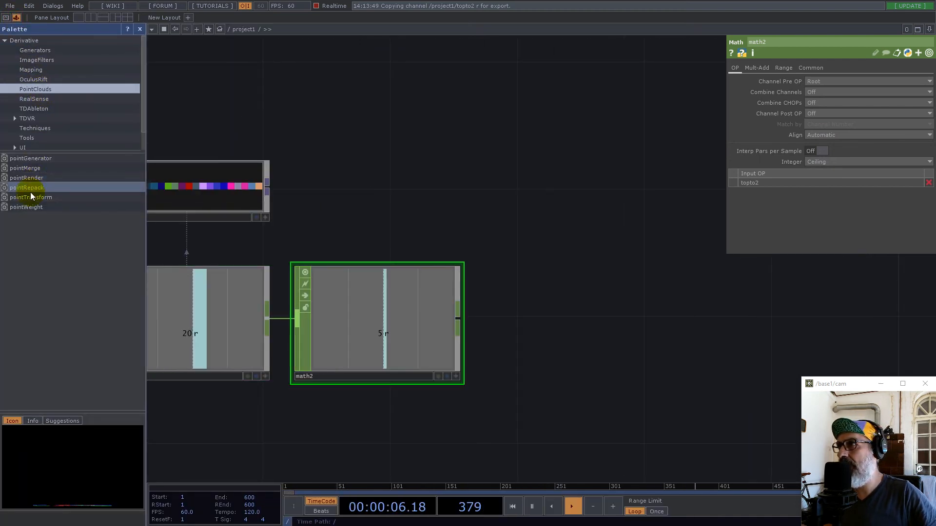
pyautogui.moveTo(30, 190); pyautogui.dragTo(428, 184)
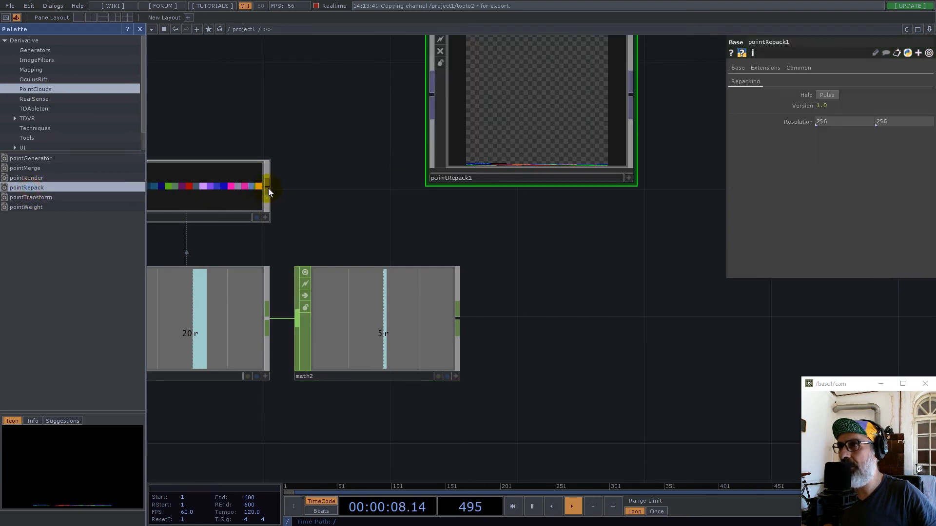
pyautogui.click(267, 187)
pyautogui.click(502, 109)
pyautogui.moveTo(501, 108); pyautogui.dragTo(393, 156)
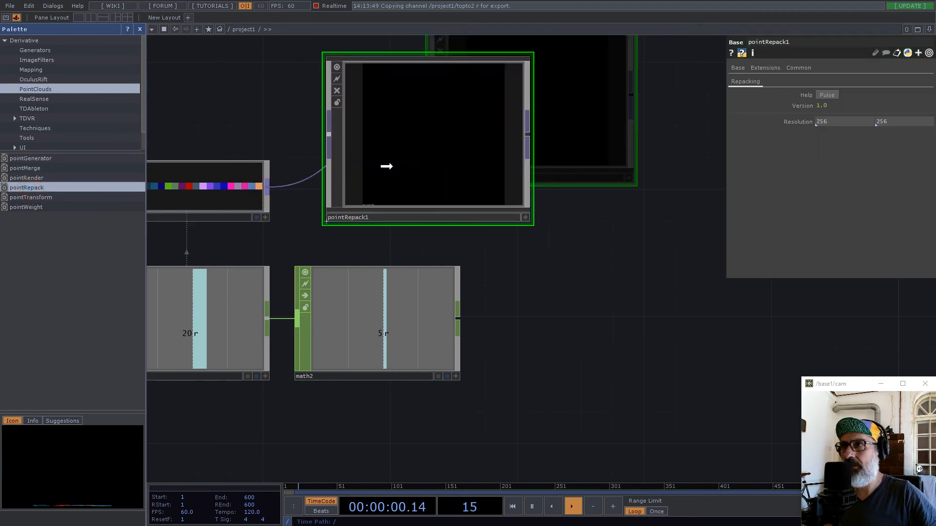
# Drive both Resolution values of pointRepack1 with the r channel of math2
pyautogui.click(399, 318)
pyautogui.click(455, 376)
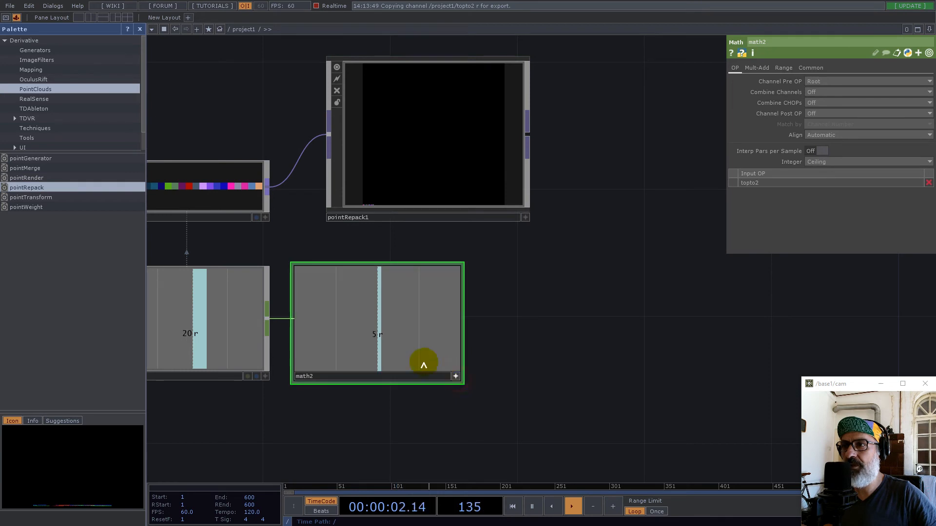
pyautogui.moveTo(422, 363); pyautogui.dragTo(809, 124)
pyautogui.click(812, 118)
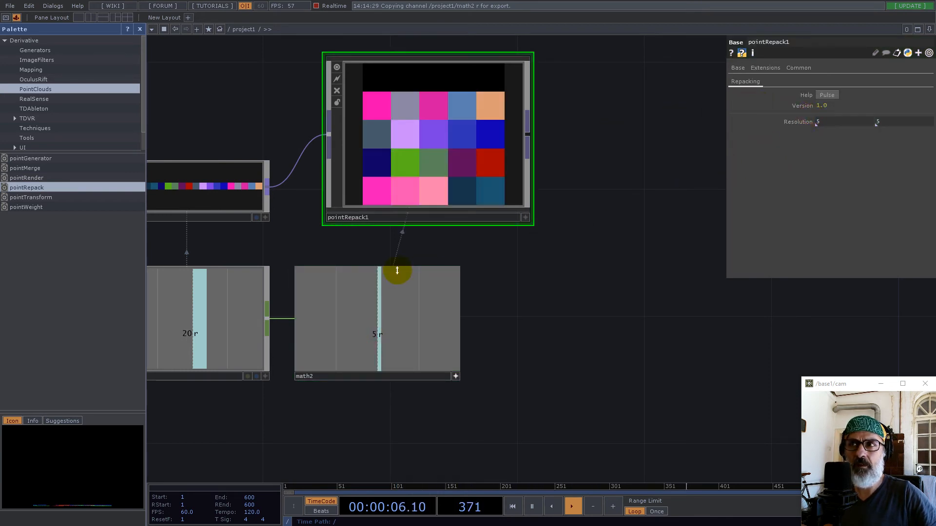
# Add a Null TOP after pointRepack1, place it beside that component, and close the component palette
pyautogui.scroll(-5, 483, 197)
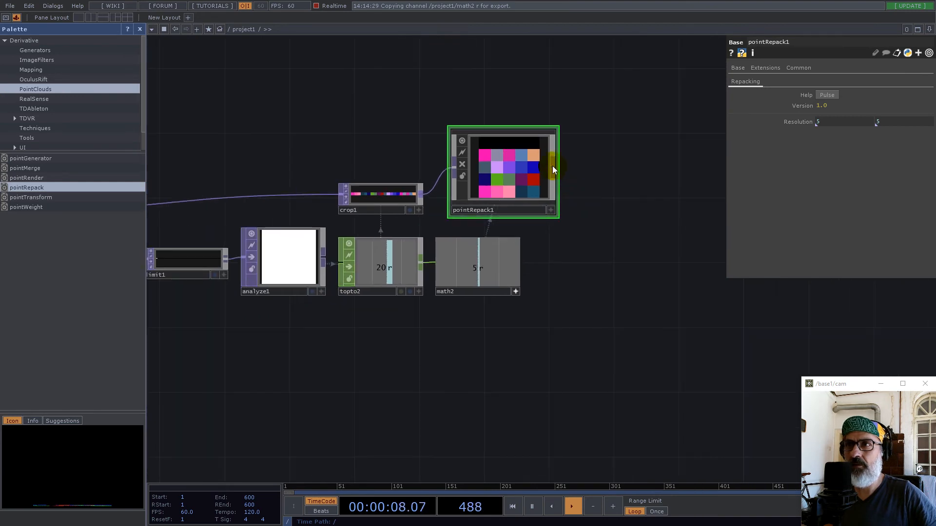
pyautogui.rightClick(551, 166)
pyautogui.click(519, 139)
pyautogui.click(681, 183)
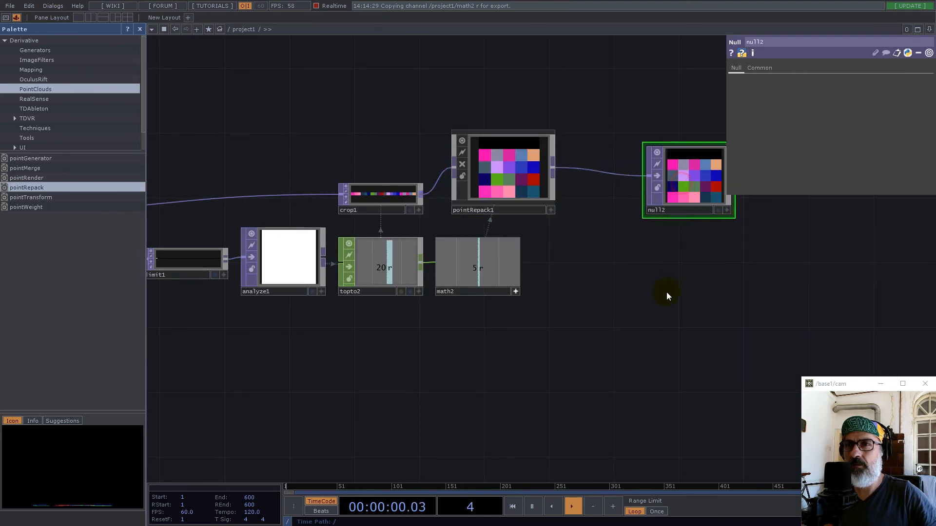
pyautogui.click(140, 29)
# Turn on the display flag of null2 and show TOPs as the network backdrop
pyautogui.scroll(-4, 575, 331)
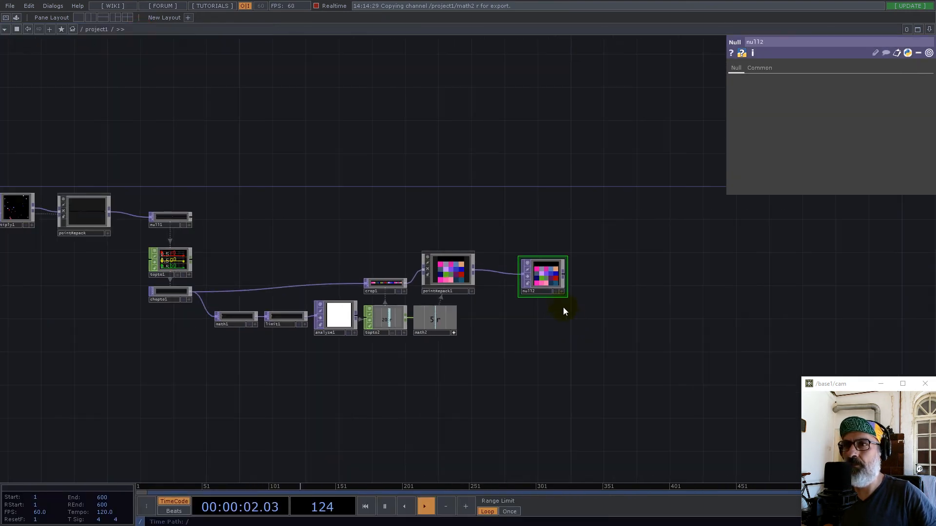
pyautogui.click(555, 291)
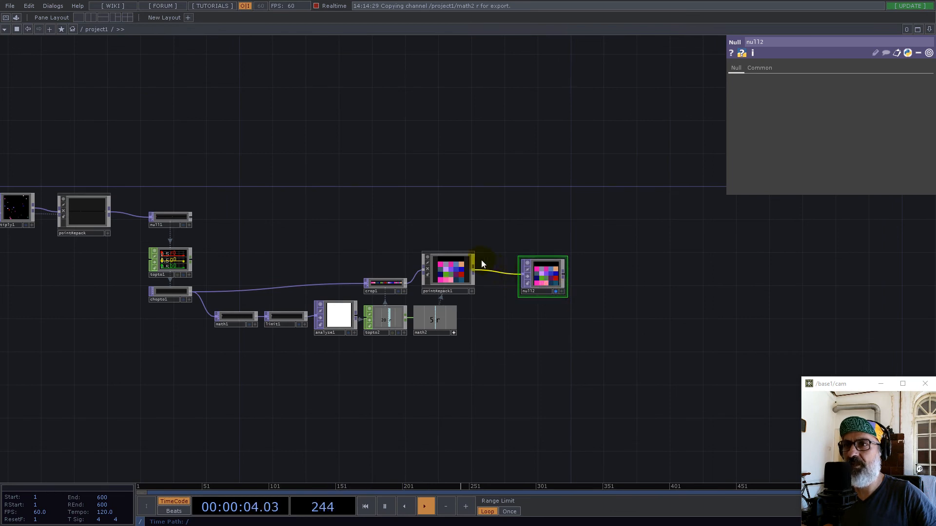
pyautogui.rightClick(557, 198)
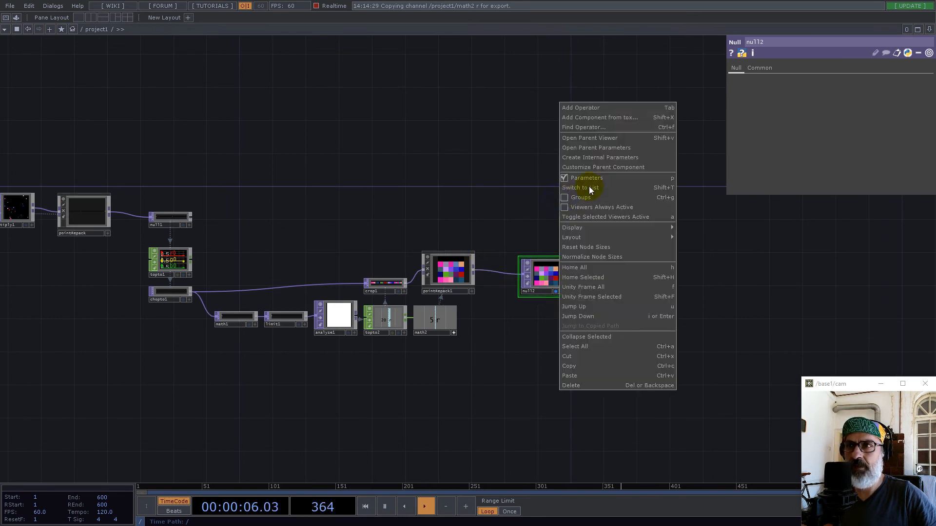
pyautogui.moveTo(582, 225)
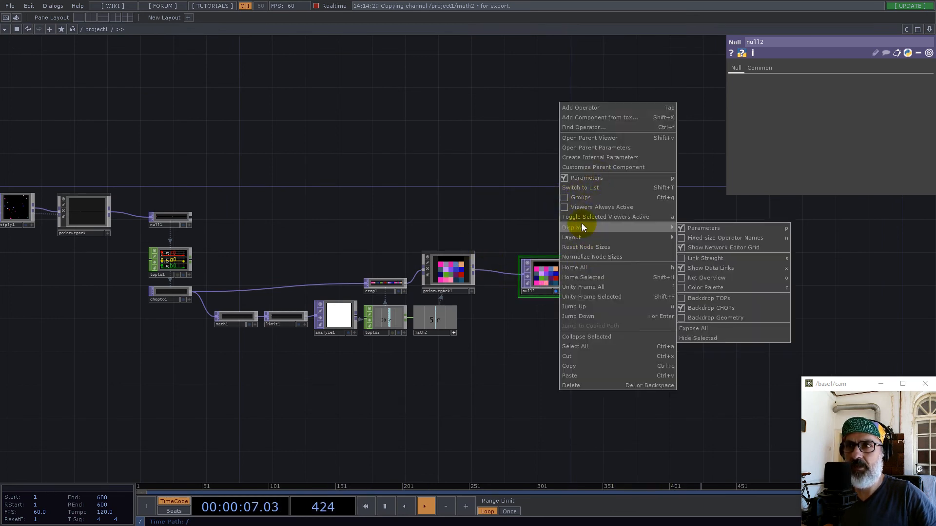
pyautogui.click(700, 297)
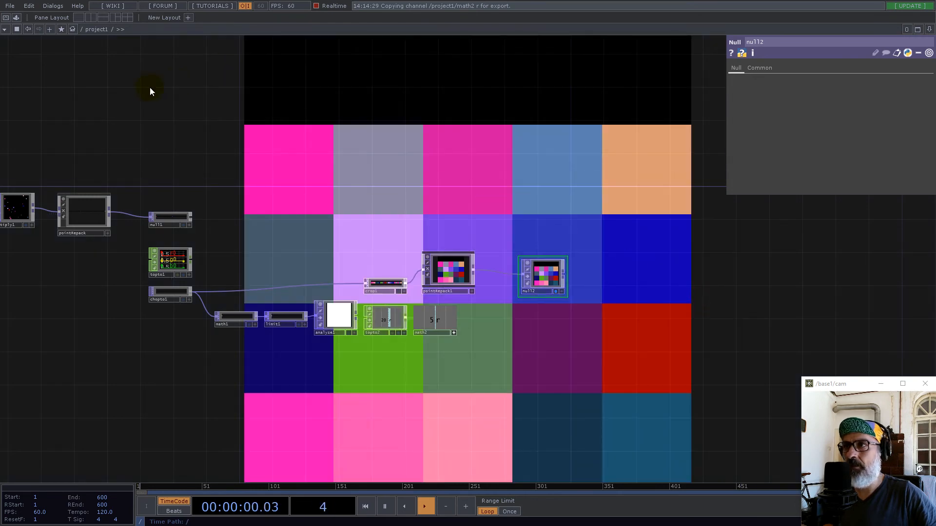
# Lower the Black Level of Scatter_Points, first to 0.374 and finally to 0.242
pyautogui.moveTo(149, 88); pyautogui.dragTo(422, 123)
pyautogui.scroll(4, 202, 216)
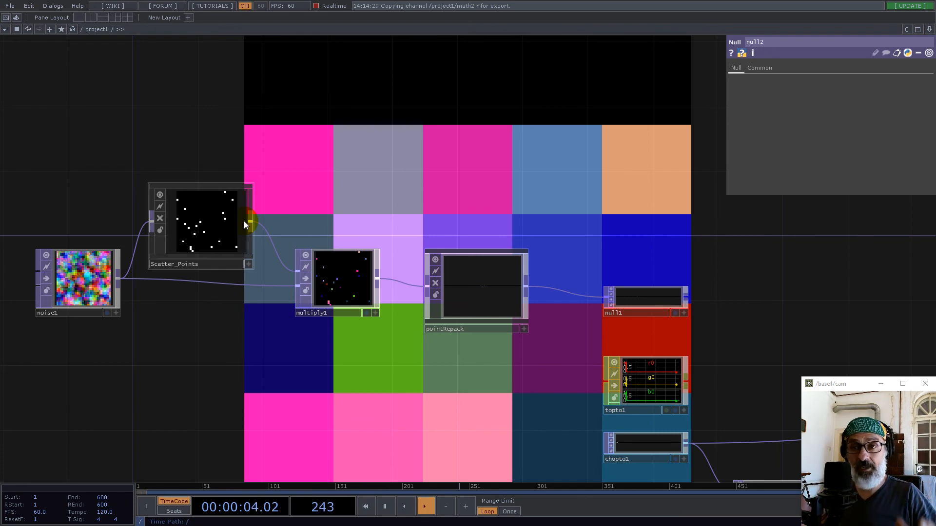
pyautogui.click(229, 221)
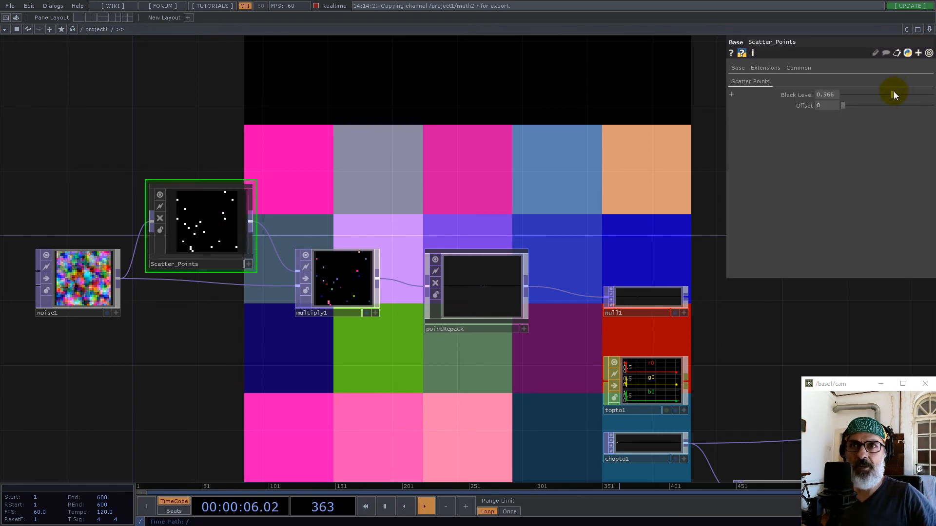
pyautogui.moveTo(893, 92); pyautogui.dragTo(875, 99)
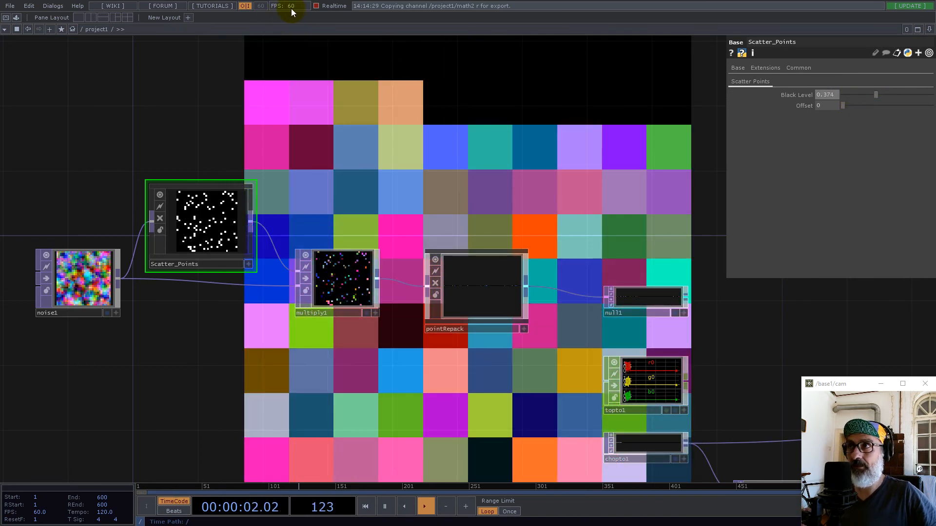
pyautogui.moveTo(876, 98)
pyautogui.mouseDown()
pyautogui.moveTo(849, 95)
pyautogui.moveTo(865, 97)
pyautogui.mouseUp()
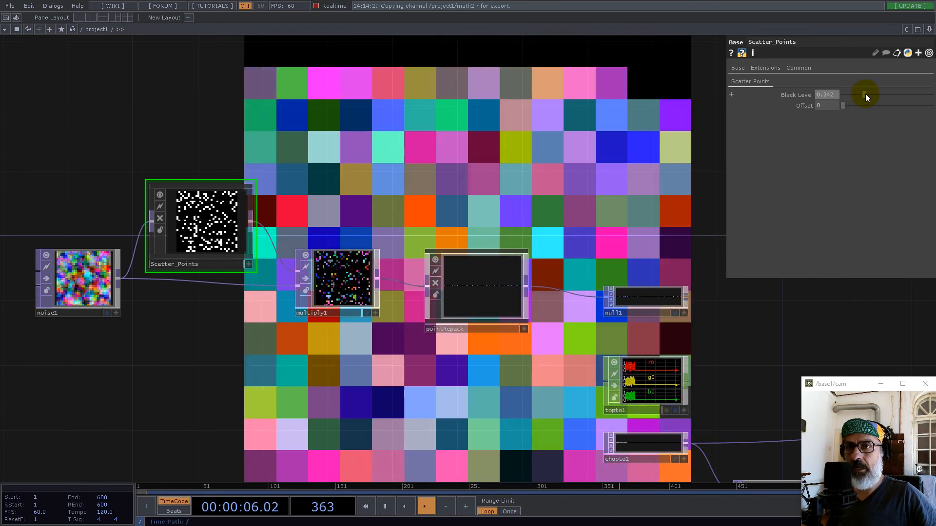
# Look over the project1 network, leave it, and open the UV_Picking component
pyautogui.moveTo(653, 390); pyautogui.dragTo(721, 310, button='middle')
pyautogui.press('h')
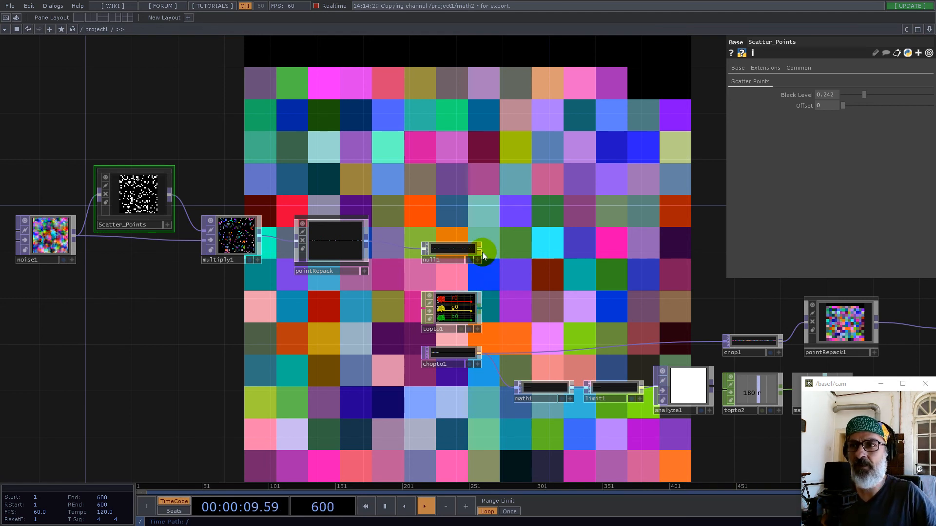
pyautogui.scroll(-5, 371, 246)
pyautogui.scroll(3, 556, 300)
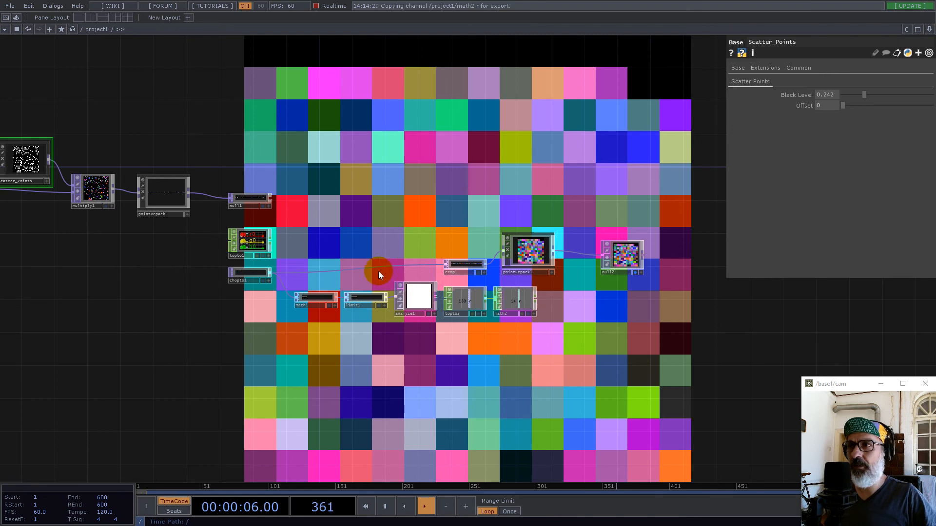
pyautogui.press('u')
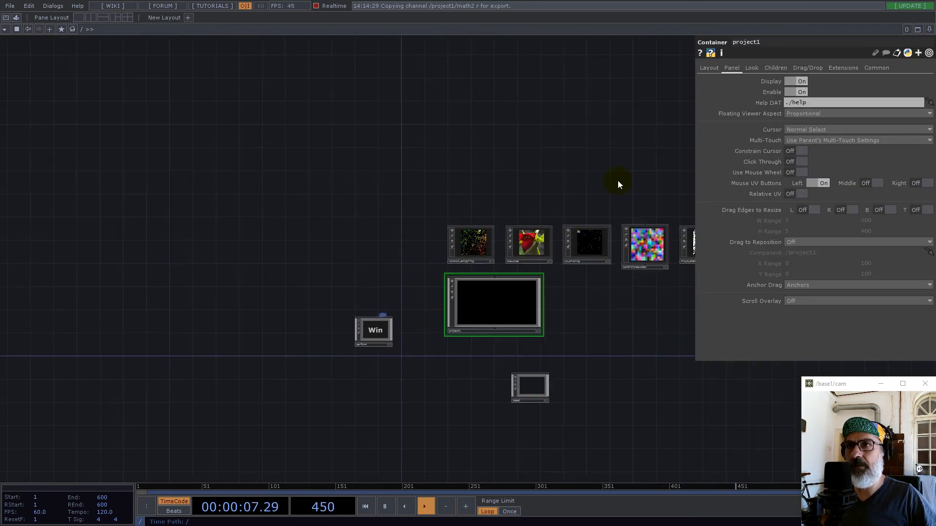
pyautogui.moveTo(613, 163); pyautogui.dragTo(511, 165)
pyautogui.doubleClick(481, 252)
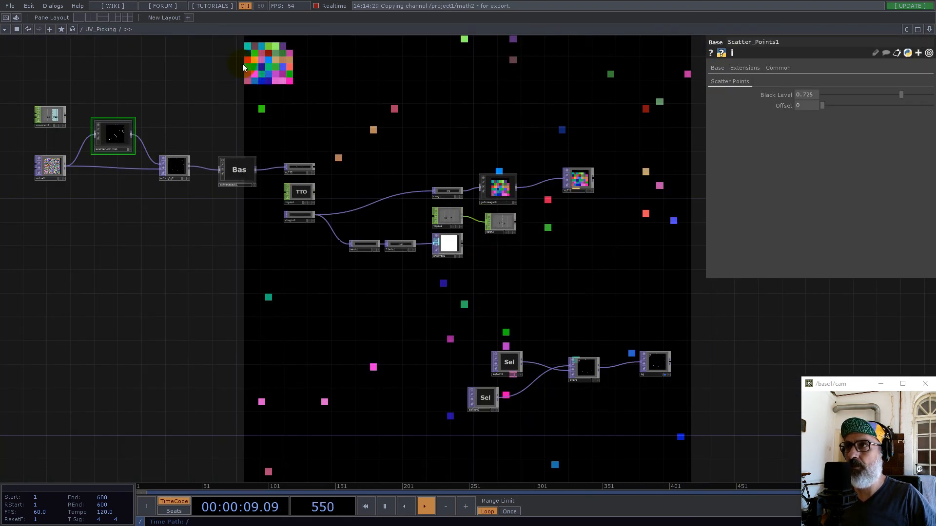
# Turn on the node viewers of select1 and select2, and examine how they feed over1 and bg
pyautogui.scroll(5, 508, 373)
pyautogui.moveTo(504, 343); pyautogui.dragTo(498, 310)
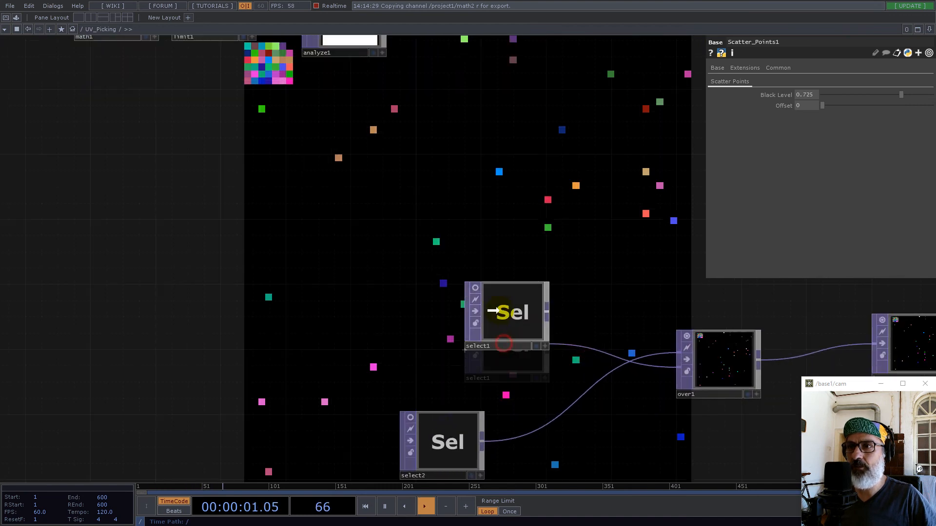
pyautogui.click(475, 287)
pyautogui.click(410, 417)
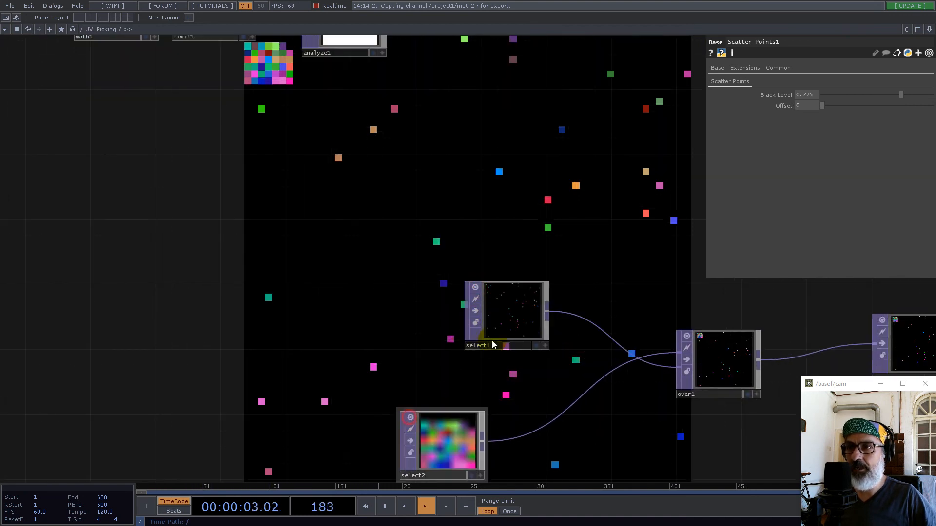
pyautogui.moveTo(430, 358); pyautogui.dragTo(244, 303)
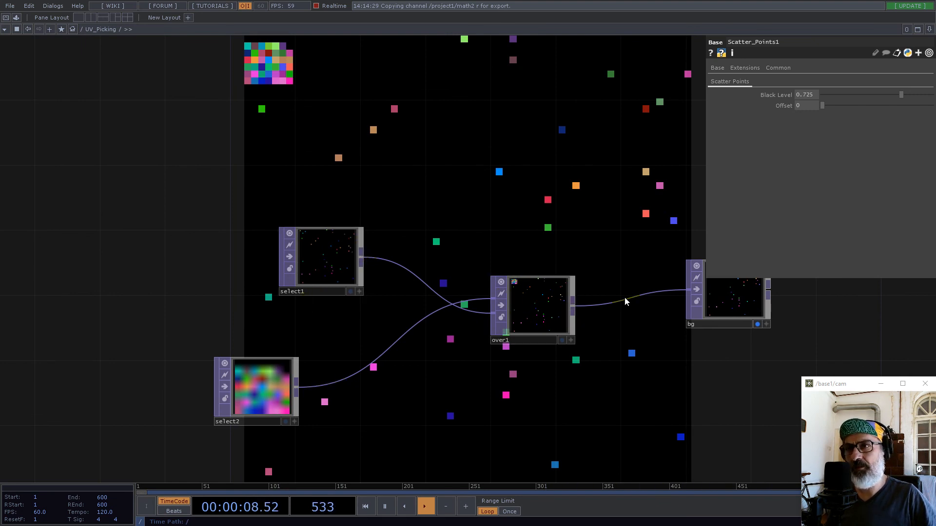
pyautogui.scroll(5, 560, 314)
pyautogui.scroll(-10, 413, 251)
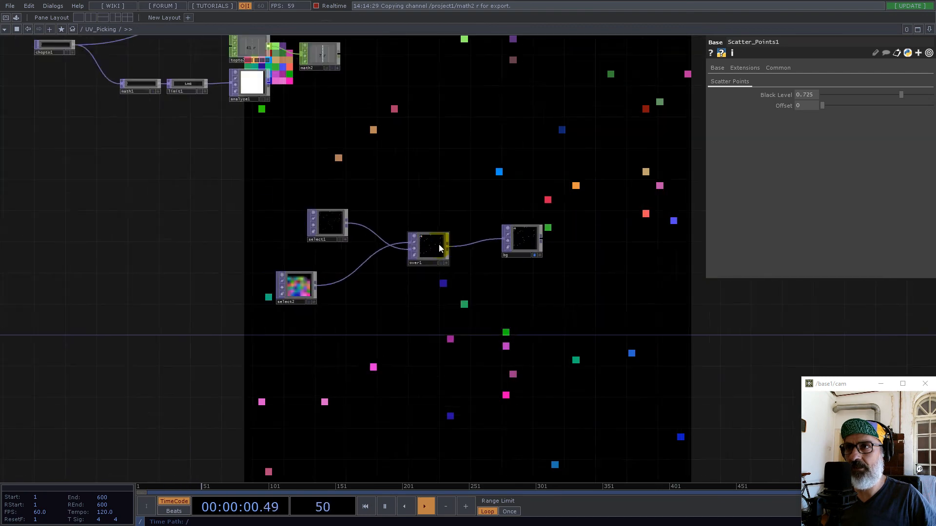
# Leave UV_Picking and return to the project1 network with all of its operators in view
pyautogui.scroll(-8, 466, 240)
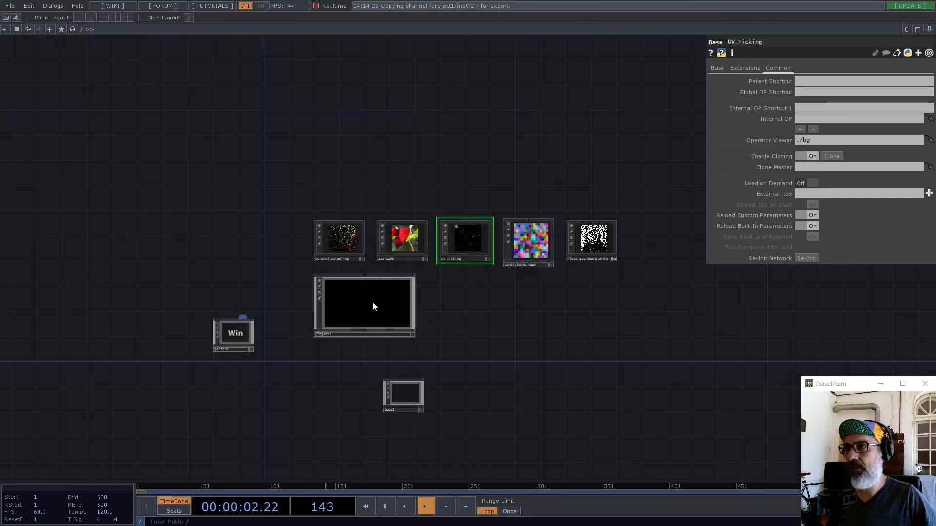
pyautogui.scroll(8, 372, 303)
pyautogui.moveTo(512, 222); pyautogui.dragTo(568, 237)
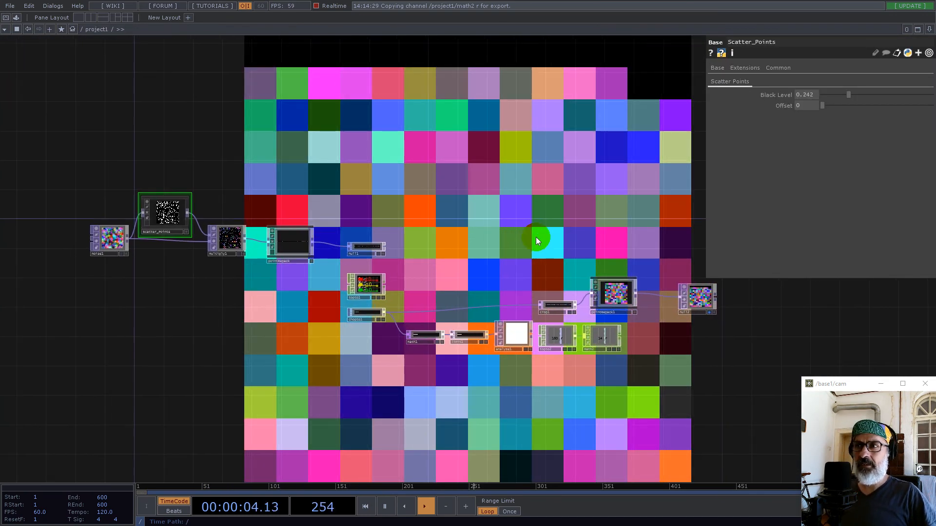